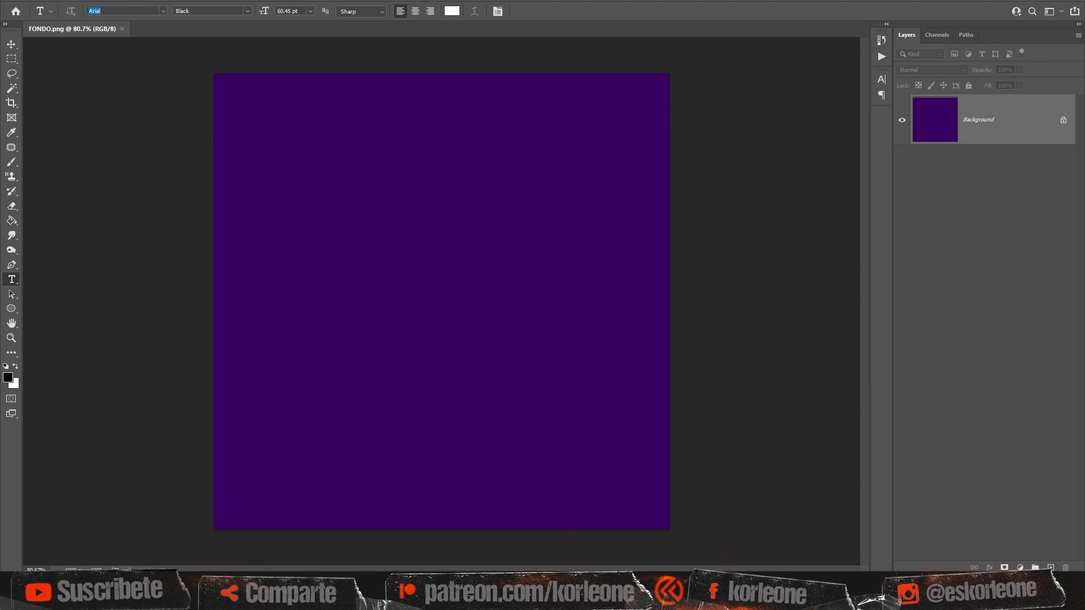
Step: Add the text "korleone" in white Monument Extended Ultrabold near the canvas's upper-left corner
{"action": "type", "text": "monum"}
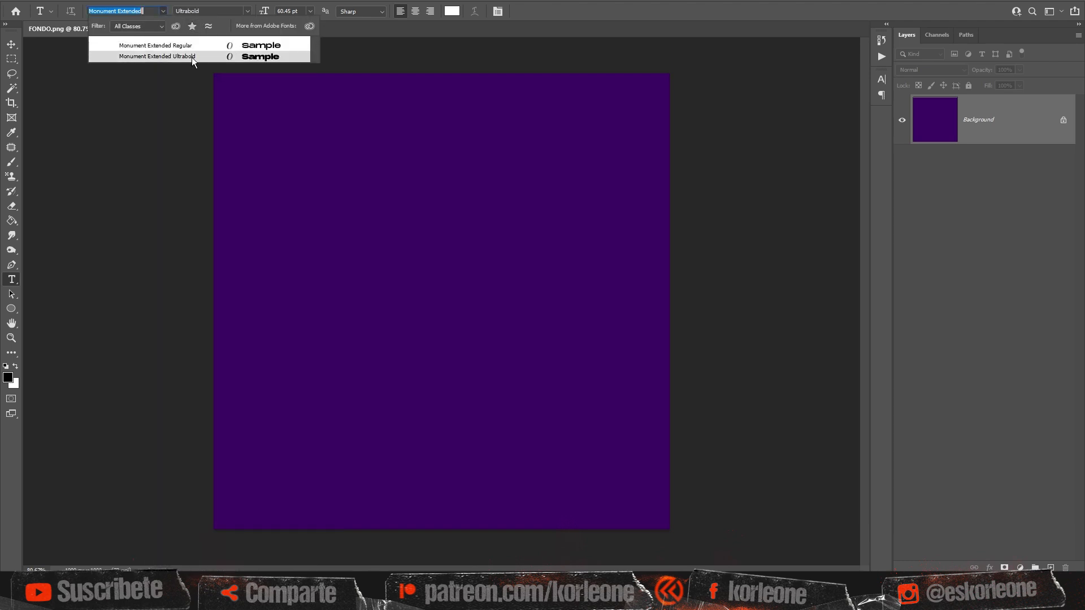
{"action": "left_click", "coordinate": [192, 58]}
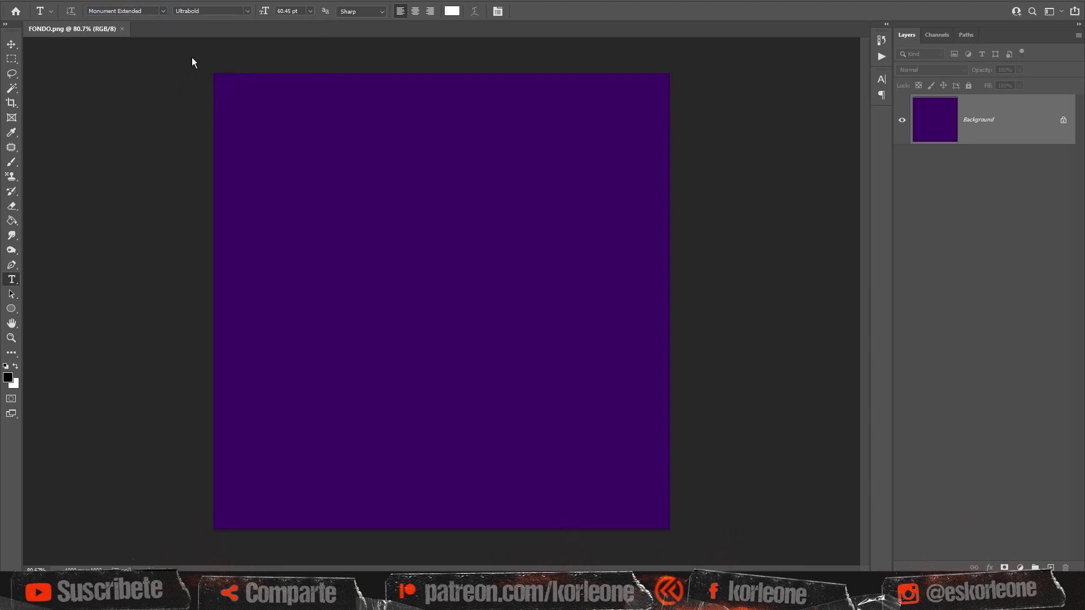
{"action": "left_click", "coordinate": [451, 12]}
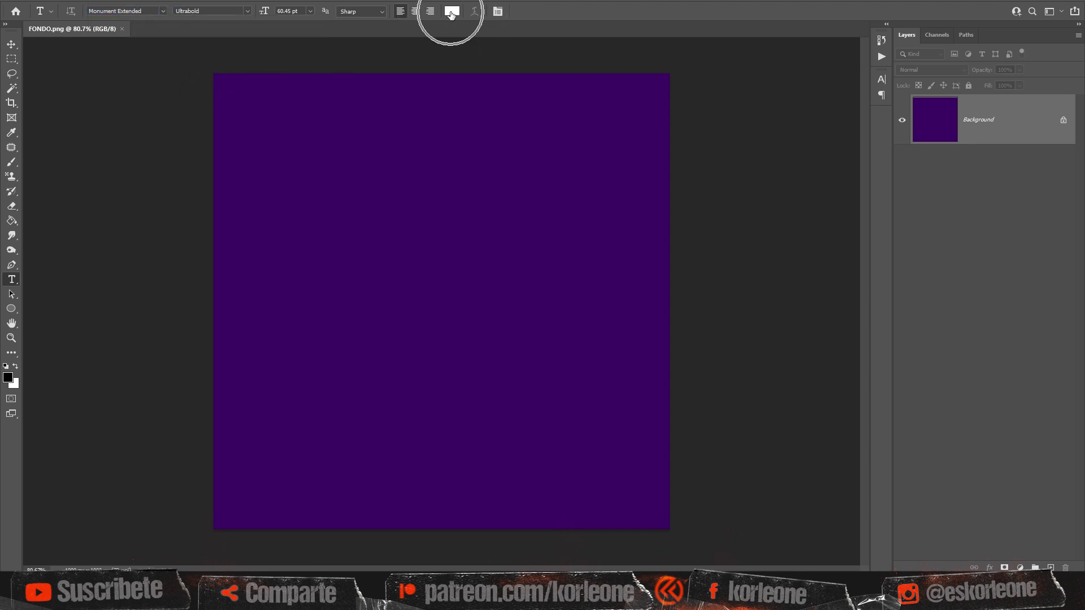
{"action": "left_click", "coordinate": [248, 117]}
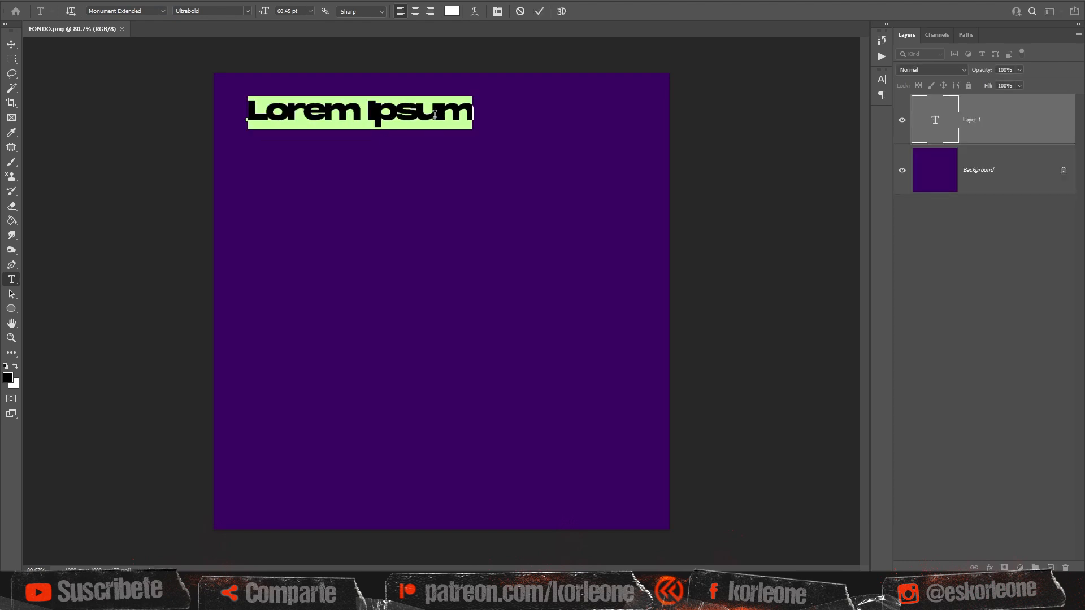
{"action": "type", "text": "korleone"}
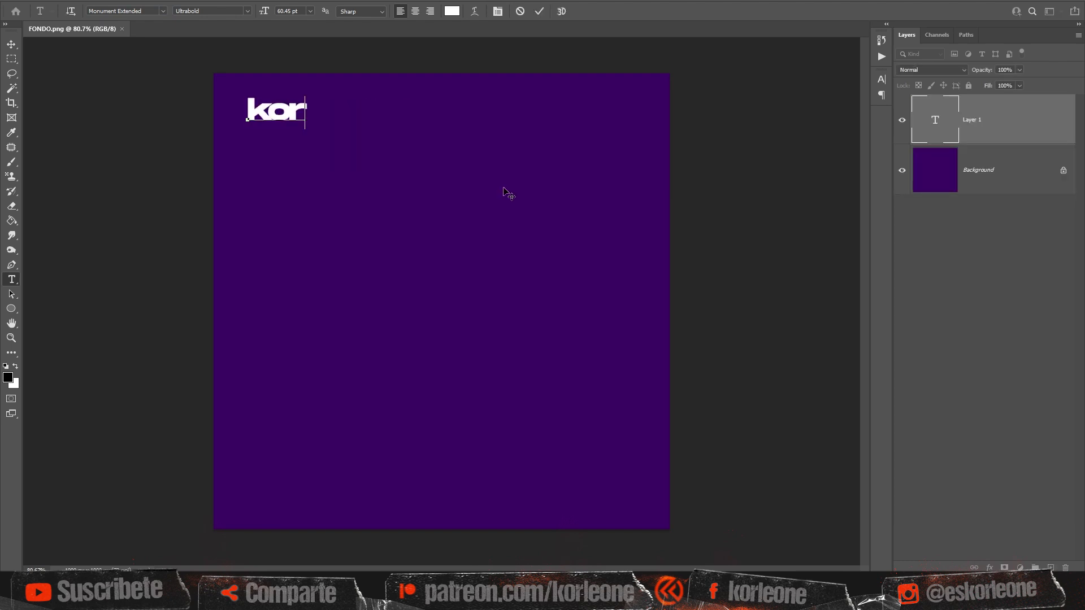
{"action": "left_click", "coordinate": [11, 45]}
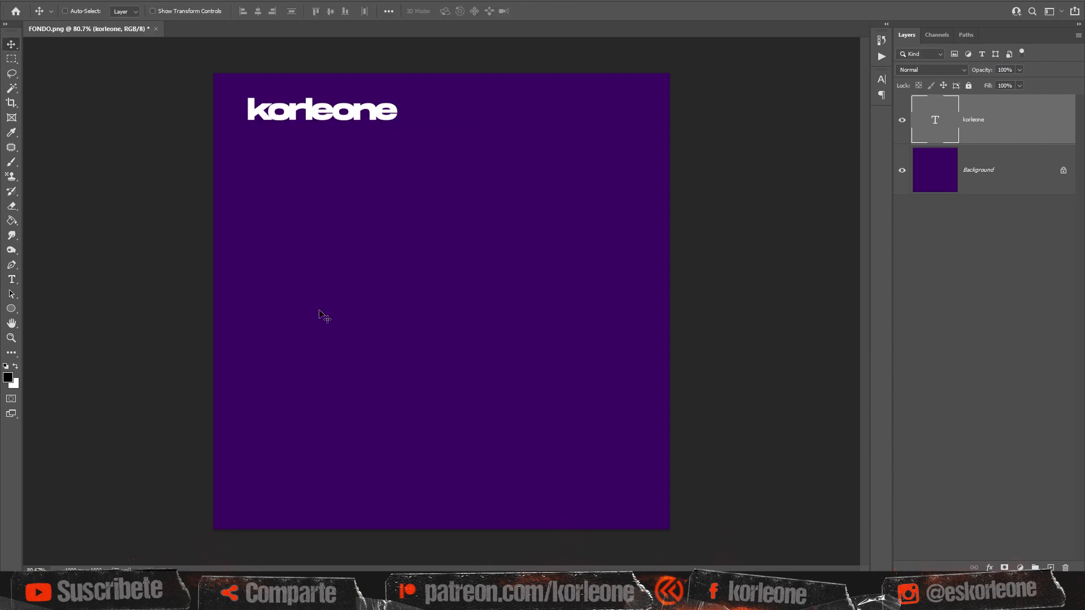
Step: Set the korleone text to all caps and its tracking to 0
{"action": "left_click", "coordinate": [12, 279]}
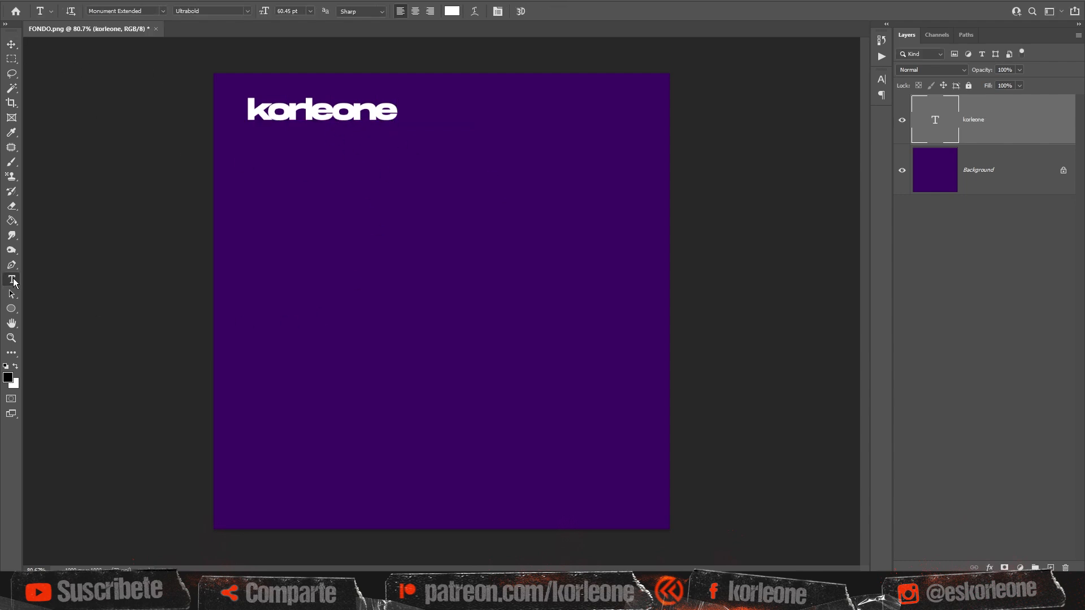
{"action": "left_click", "coordinate": [498, 12]}
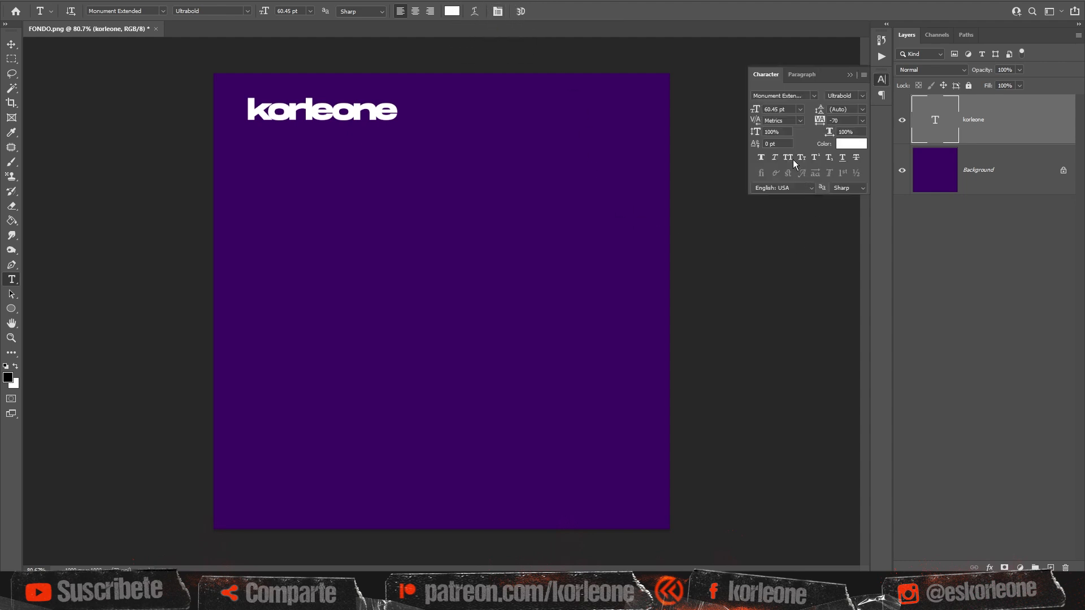
{"action": "left_click", "coordinate": [792, 158]}
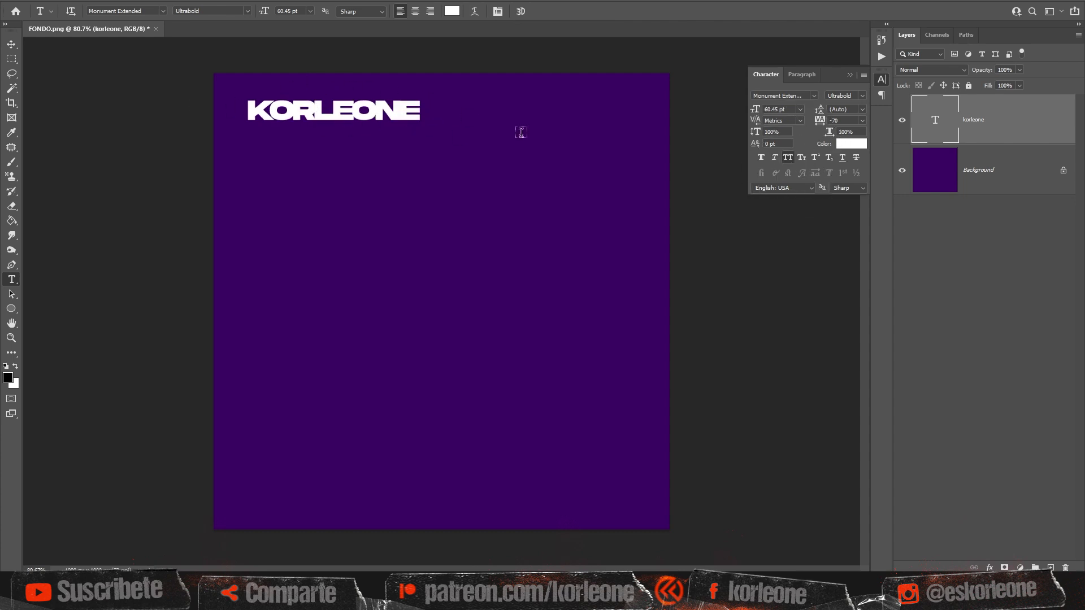
{"action": "left_click", "coordinate": [847, 118]}
{"action": "type", "text": "0"}
{"action": "key", "text": "Return"}
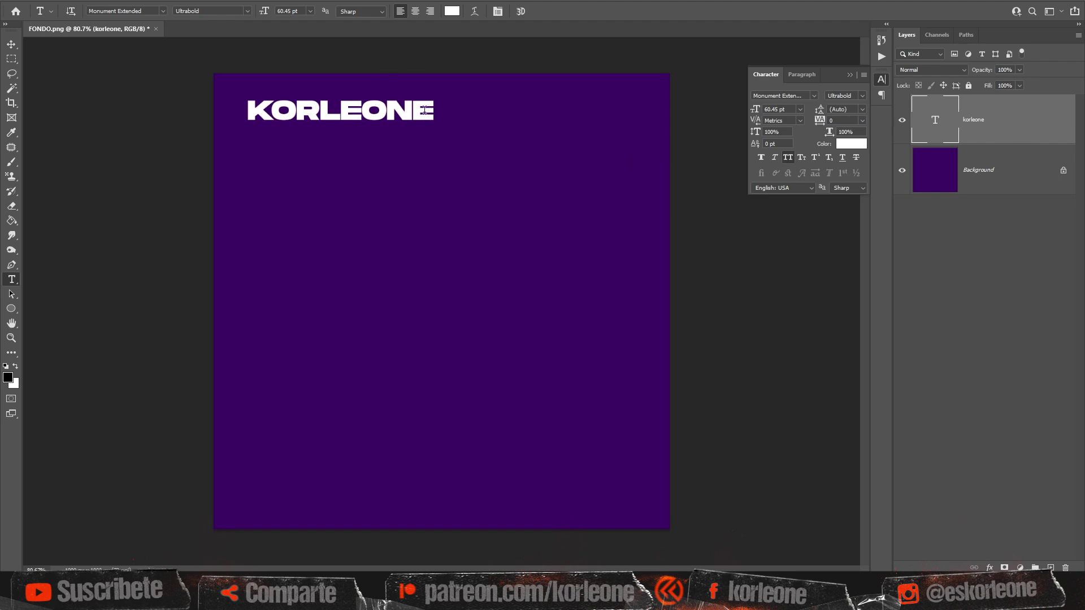
Step: Move the KORLEONE text closer to the canvas's upper-left corner and enlarge it proportionally to nearly the full canvas width
{"action": "left_click", "coordinate": [11, 44]}
{"action": "left_click_drag", "start_coordinate": [334, 115], "coordinate": [308, 97]}
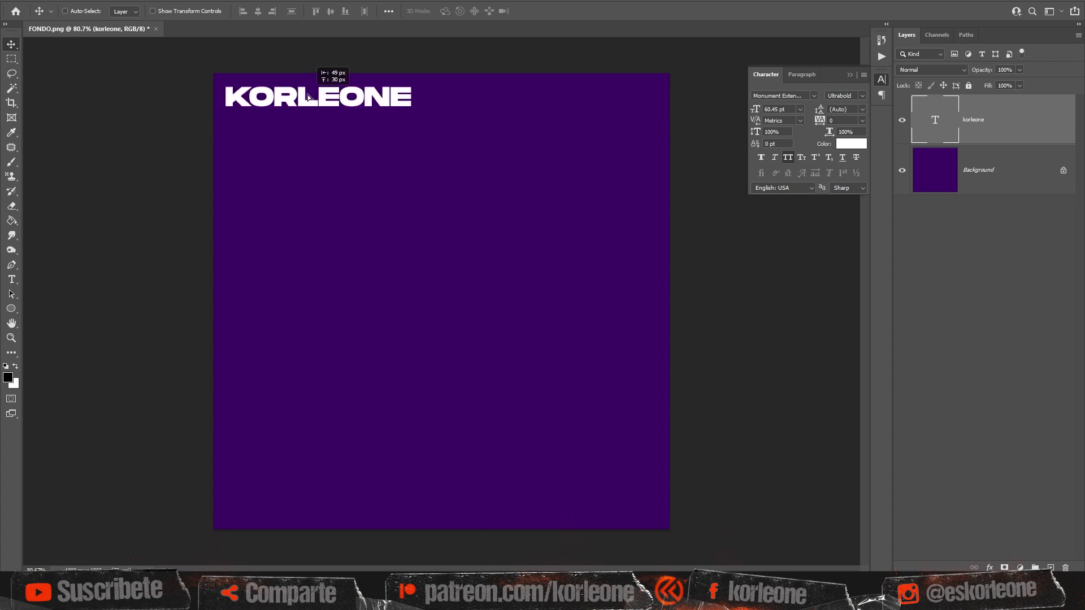
{"action": "key", "text": "ctrl+t"}
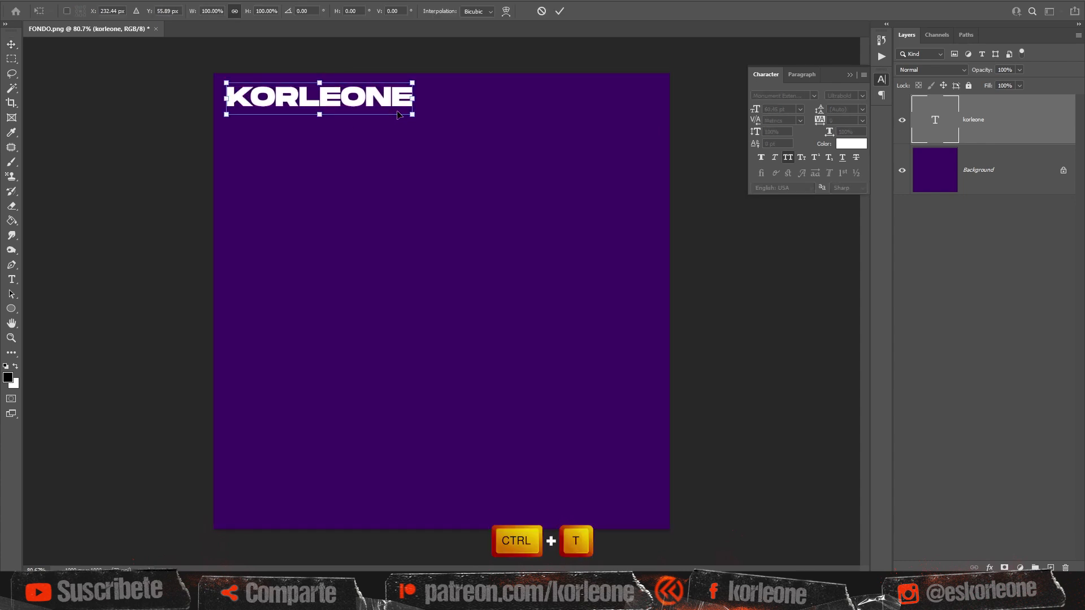
{"action": "left_click_drag", "start_coordinate": [414, 116], "coordinate": [647, 221]}
{"action": "double_click", "coordinate": [600, 136]}
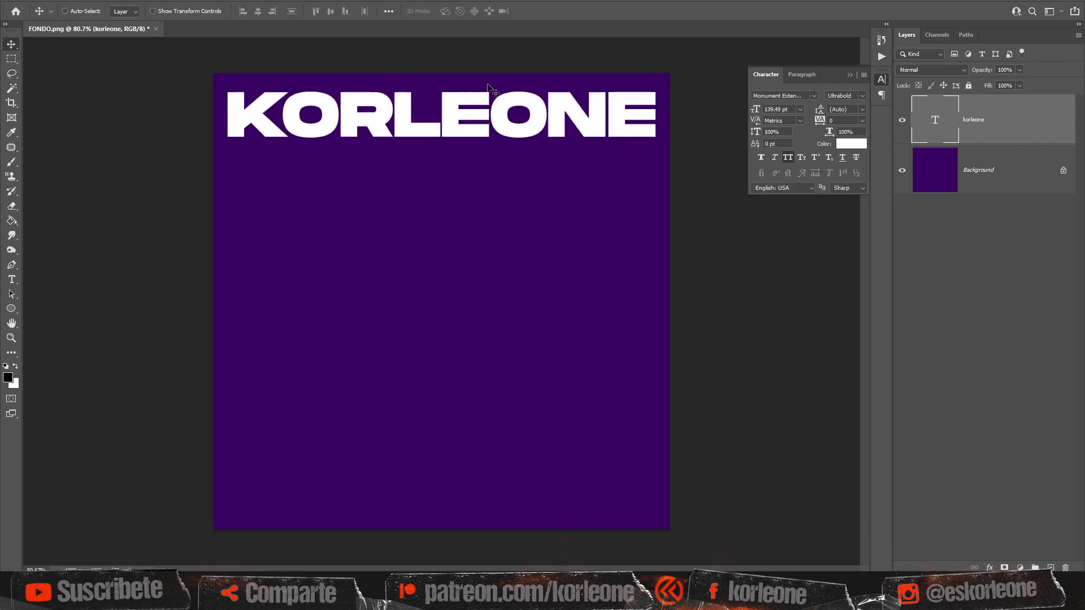
Step: Flatten the headline slightly by reducing its height while keeping its width, leaving it along the canvas's upper edge
{"action": "left_click_drag", "start_coordinate": [465, 131], "coordinate": [442, 146]}
{"action": "key", "text": "ctrl+t"}
{"action": "double_click", "coordinate": [463, 126]}
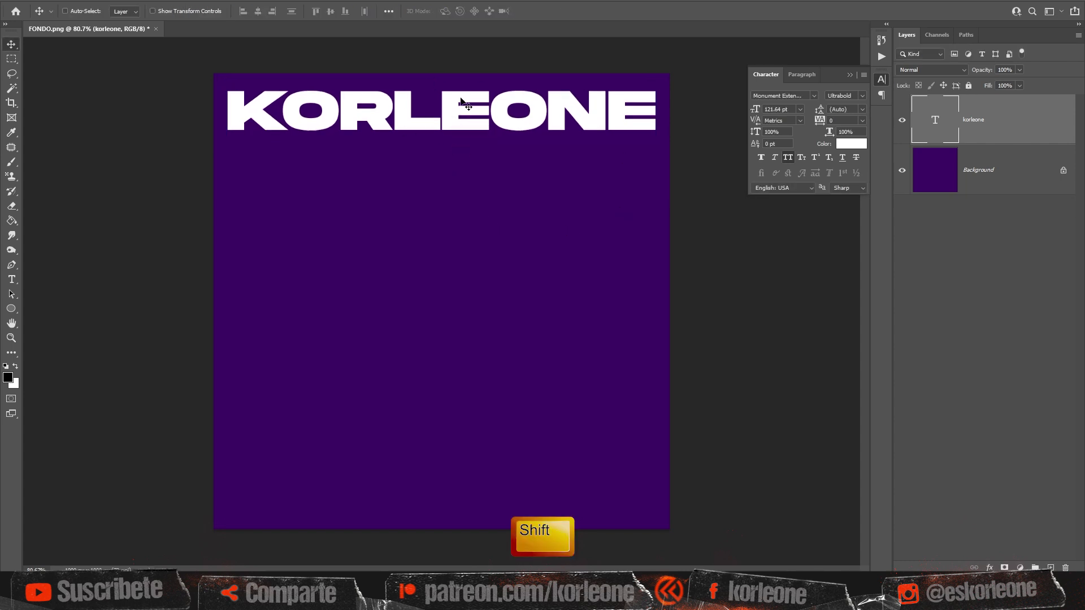
Step: Duplicate the korleone text layer as "korleone copy" and move the copy directly below the original headline
{"action": "right_click", "coordinate": [986, 130]}
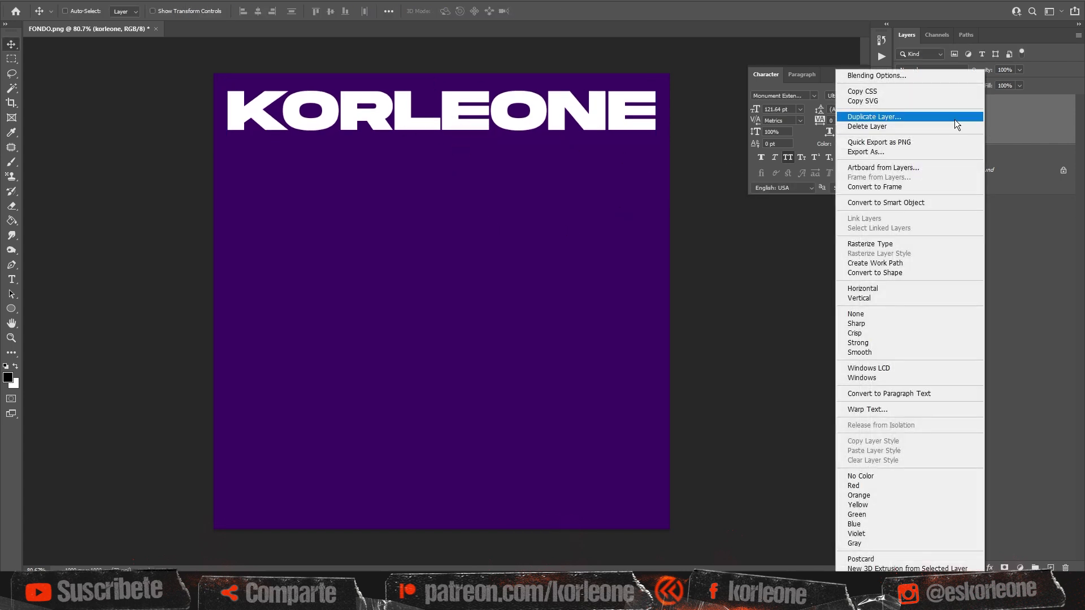
{"action": "left_click", "coordinate": [931, 117]}
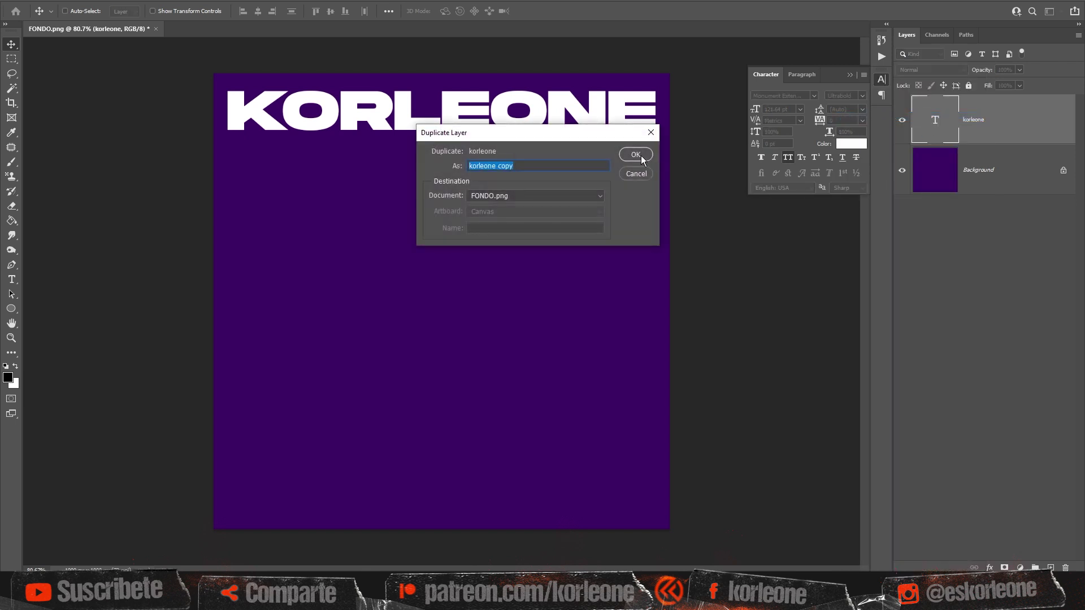
{"action": "left_click", "coordinate": [642, 158]}
{"action": "left_click_drag", "start_coordinate": [596, 120], "coordinate": [597, 169]}
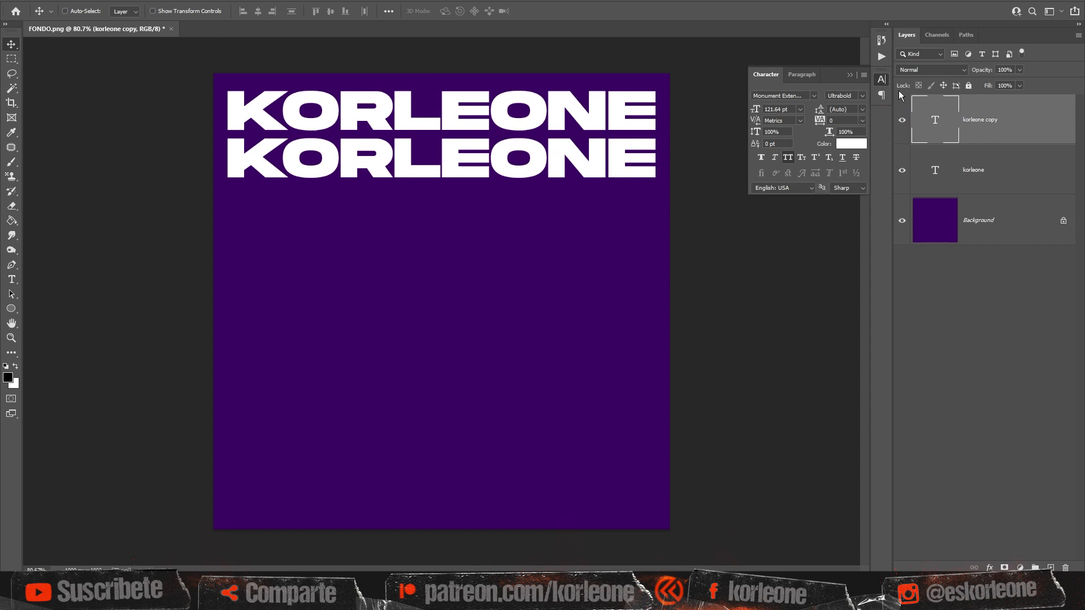
Step: Set the korleone copy layer's fill to 0% and add a Stroke effect positioned Inside
{"action": "left_click", "coordinate": [1019, 86]}
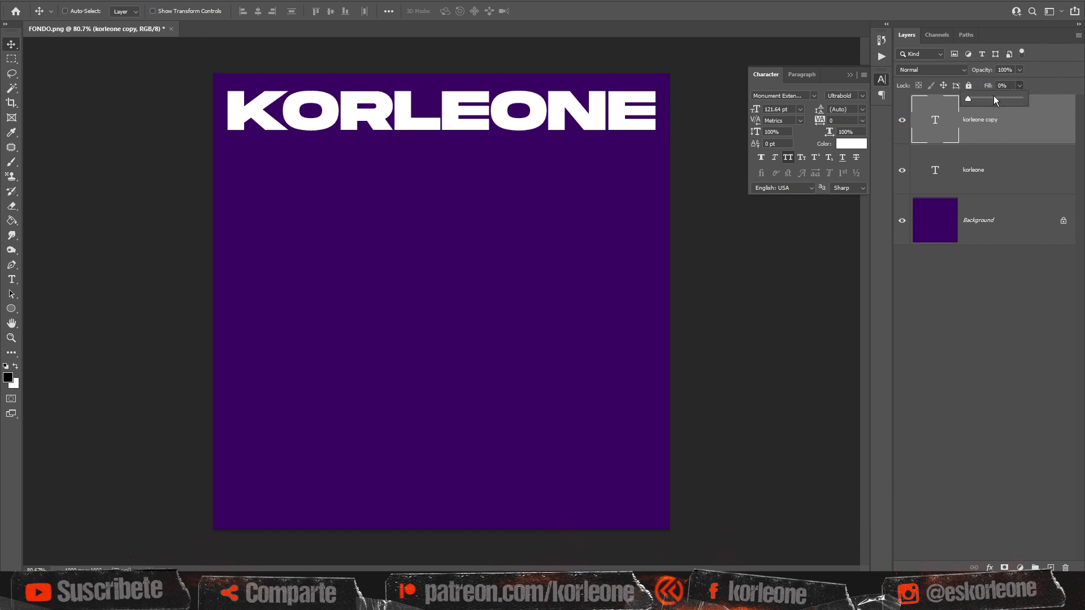
{"action": "left_click", "coordinate": [995, 122]}
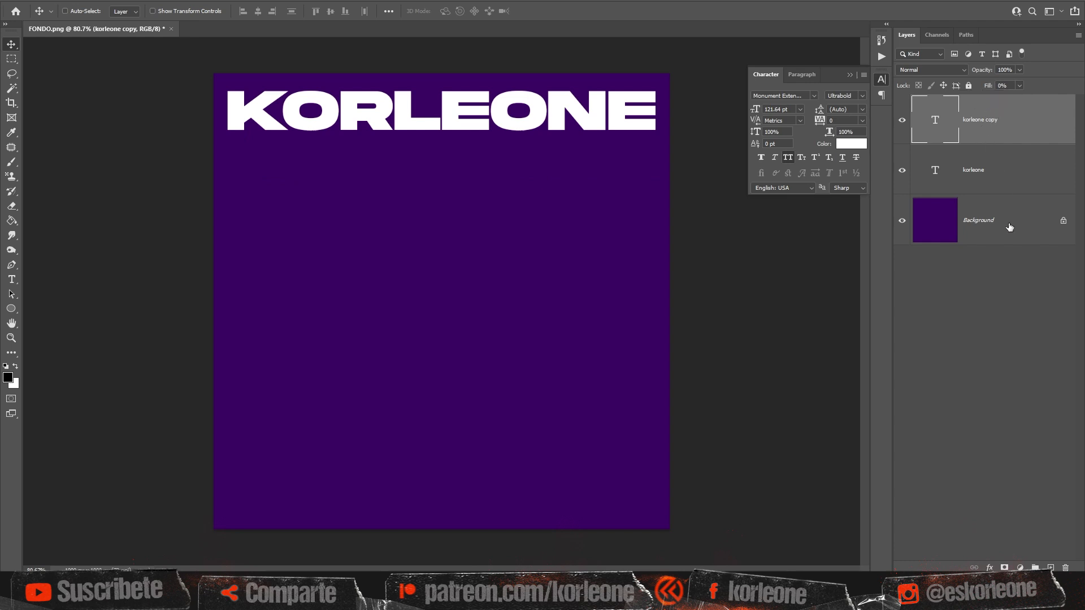
{"action": "left_click", "coordinate": [989, 568]}
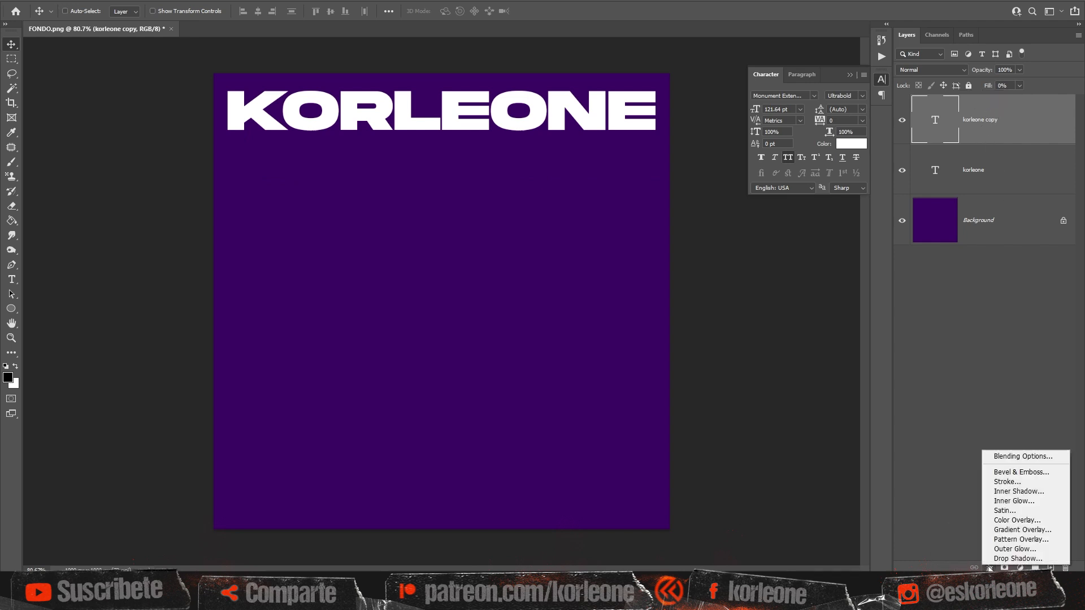
{"action": "left_click", "coordinate": [1005, 482]}
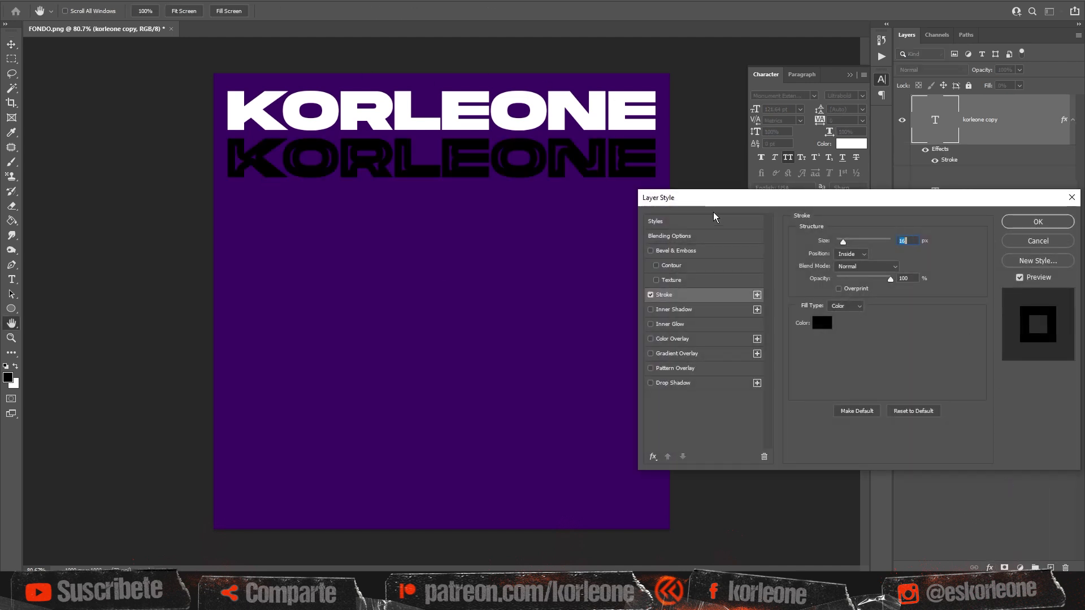
{"action": "left_click", "coordinate": [852, 254]}
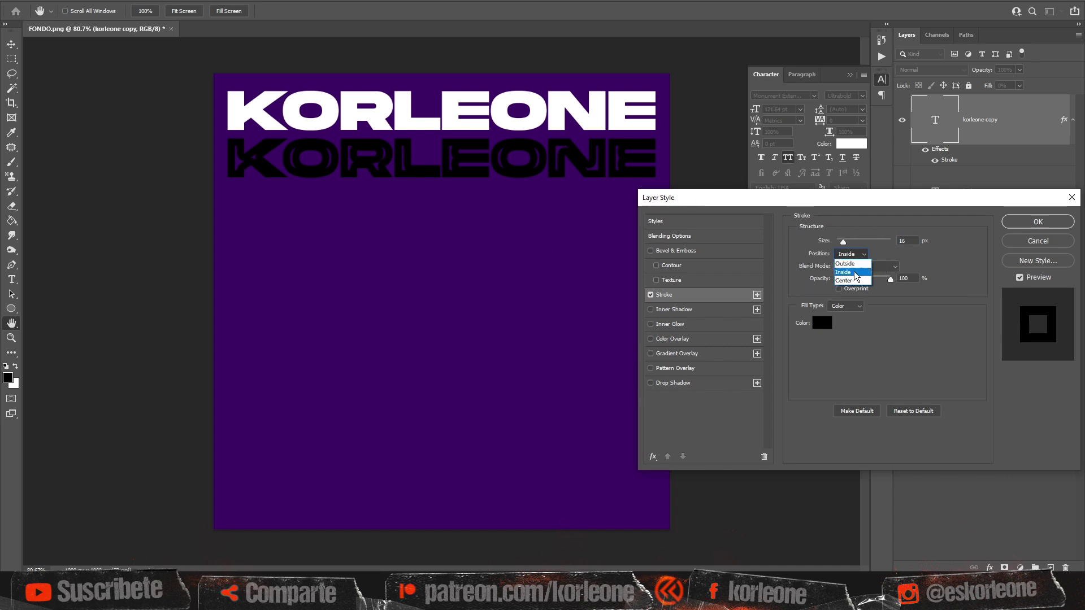
{"action": "left_click", "coordinate": [856, 273]}
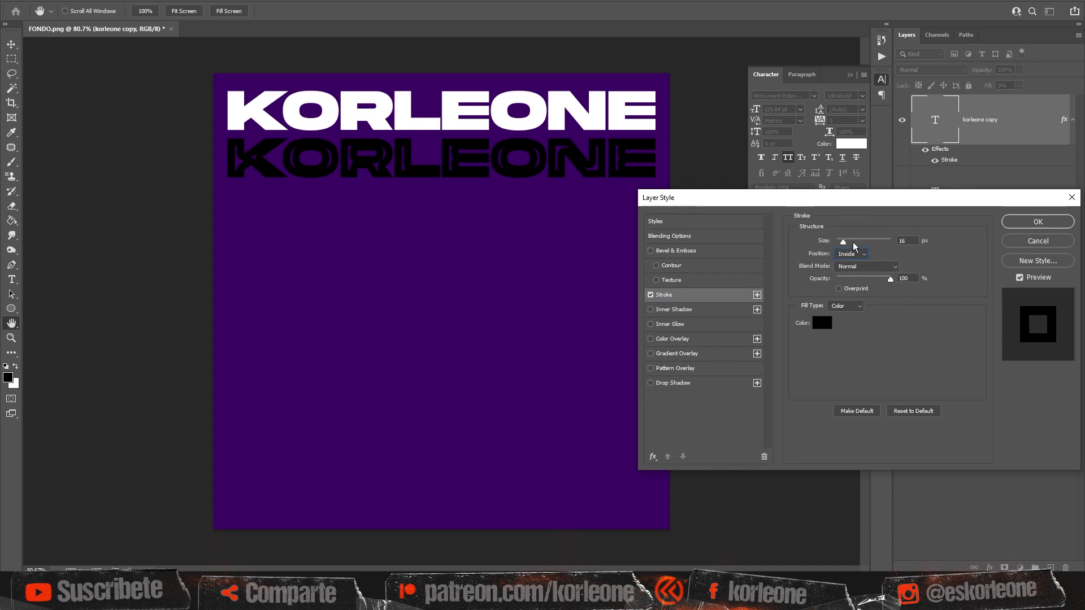
Step: Set the stroke colour to white (ffffff) and its size to 2 px, and apply the layer style
{"action": "left_click", "coordinate": [823, 328]}
{"action": "left_click_drag", "start_coordinate": [716, 353], "coordinate": [692, 338]}
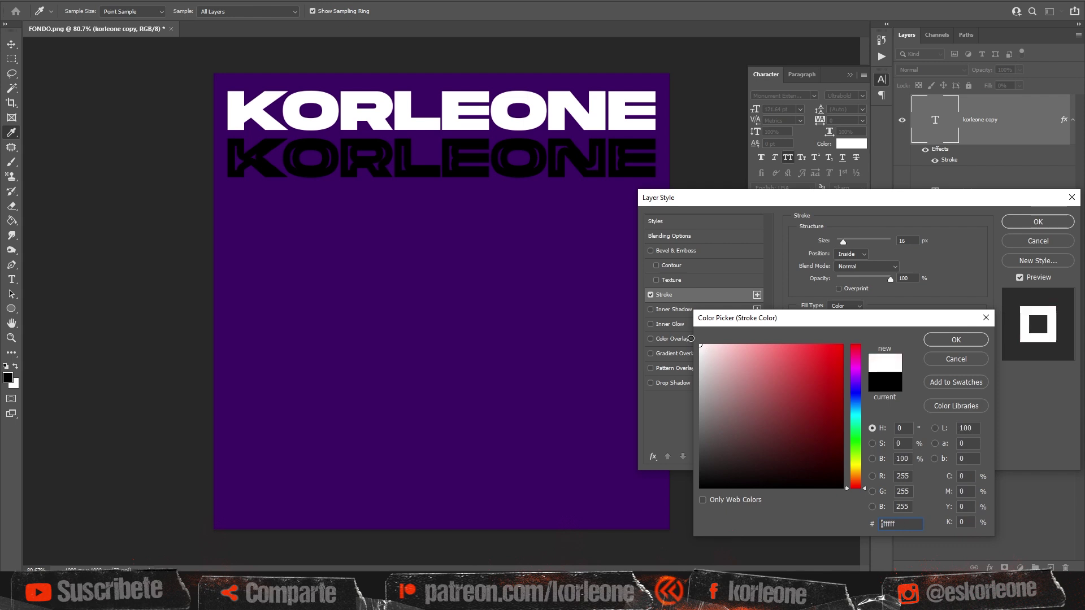
{"action": "left_click", "coordinate": [934, 340]}
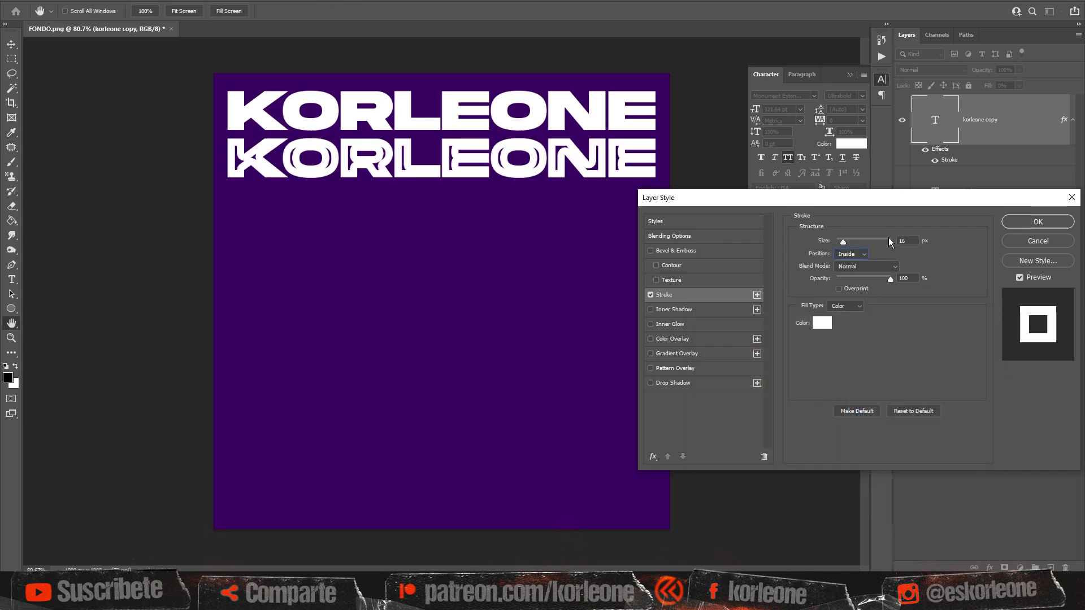
{"action": "left_click_drag", "start_coordinate": [843, 242], "coordinate": [838, 243]}
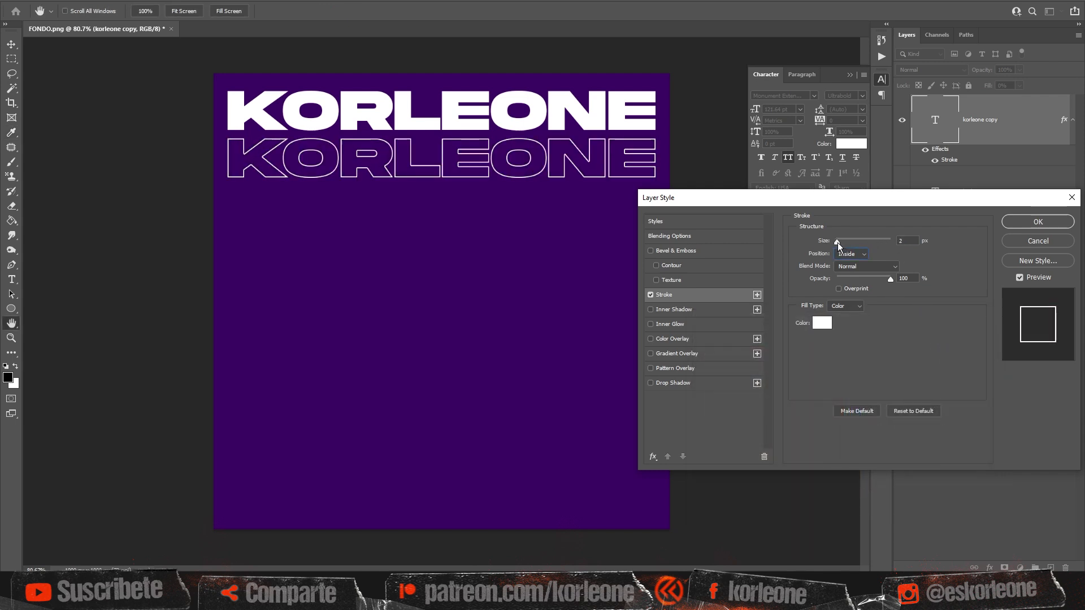
{"action": "left_click", "coordinate": [904, 241]}
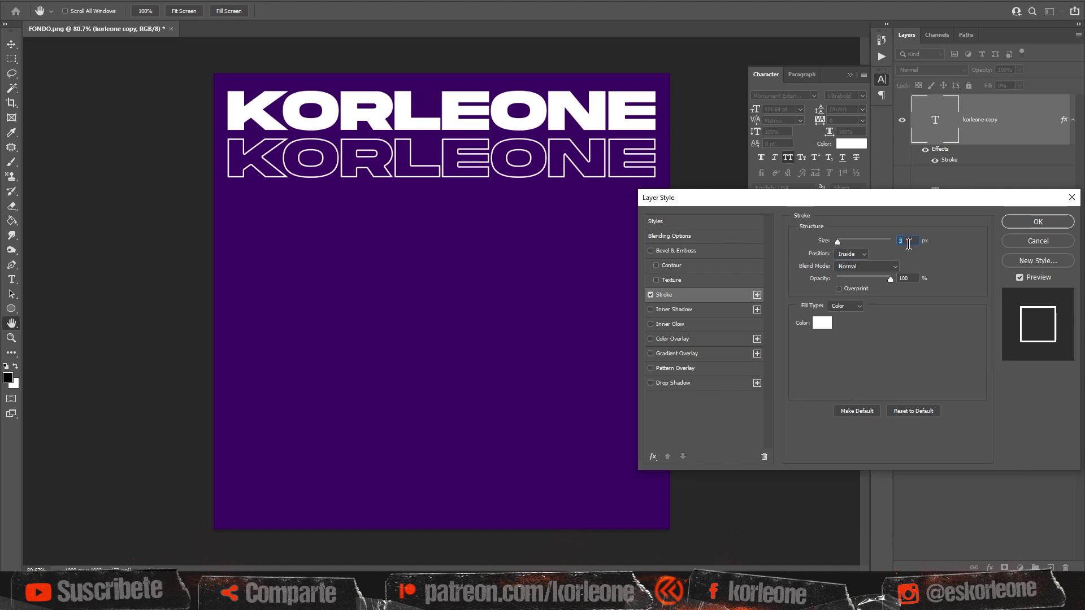
{"action": "key", "text": "Down"}
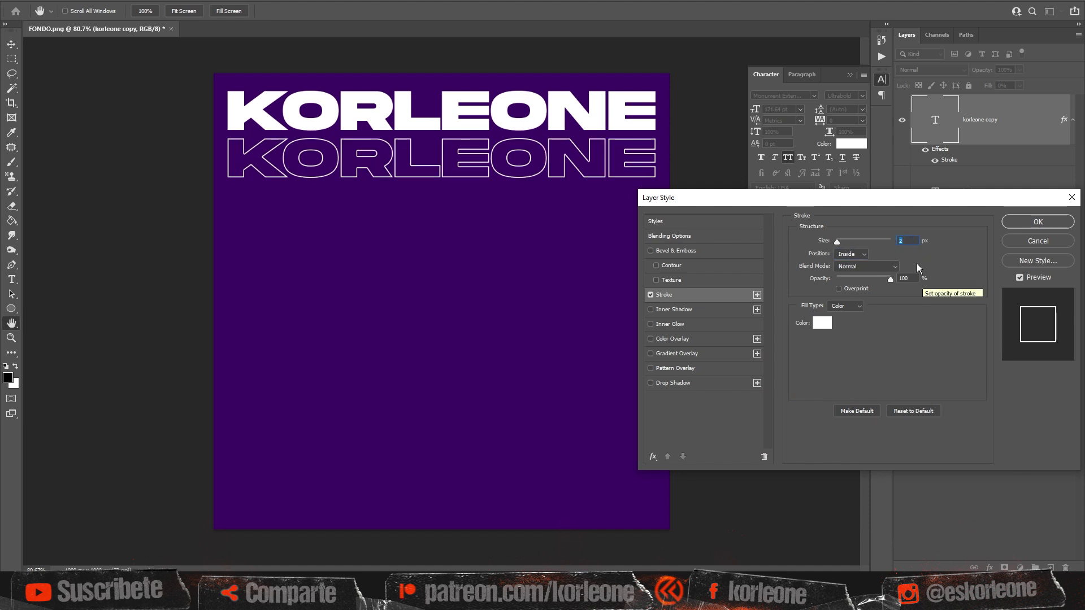
{"action": "left_click", "coordinate": [1016, 225]}
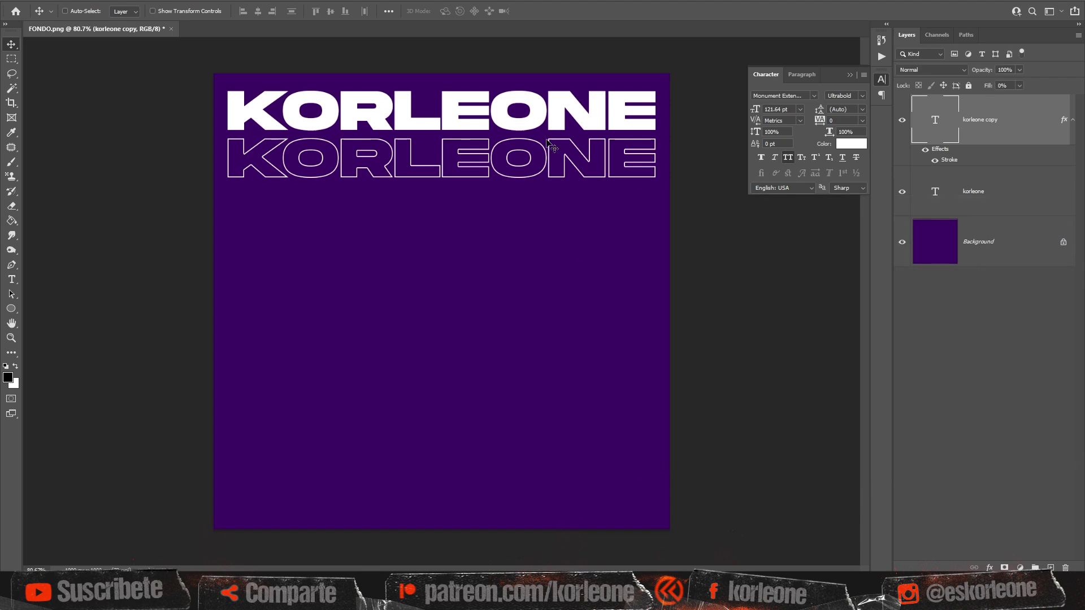
Step: Place the CODE bottle image, scale it down and centre it so its cap overlaps the outlined text
{"action": "left_click_drag", "start_coordinate": [456, 372], "coordinate": [443, 402]}
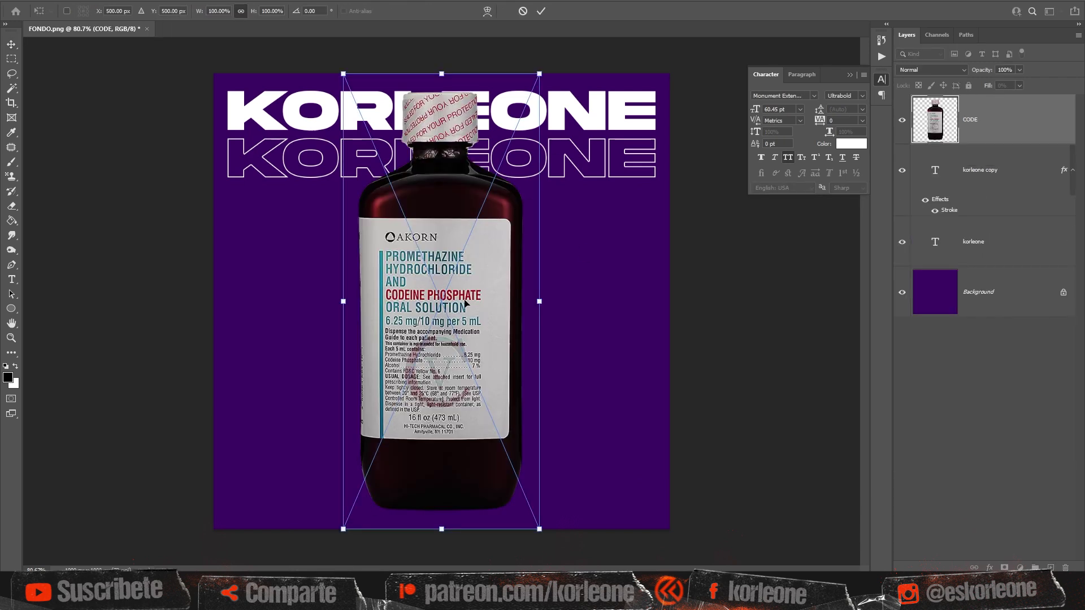
{"action": "left_click_drag", "start_coordinate": [539, 69], "coordinate": [513, 131]}
{"action": "left_click_drag", "start_coordinate": [489, 227], "coordinate": [485, 244]}
{"action": "key", "text": "Return"}
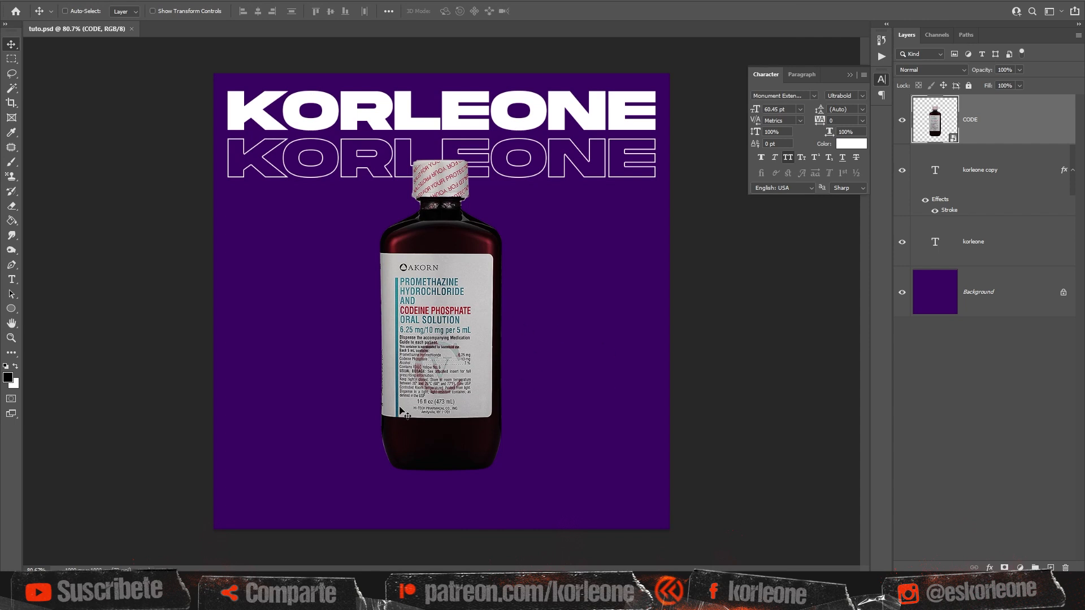
Step: Place the VASOS cups image at about 41% scale beside the bottle, overlapping its label's left edge, and save the document
{"action": "left_click_drag", "start_coordinate": [295, 560], "coordinate": [383, 390]}
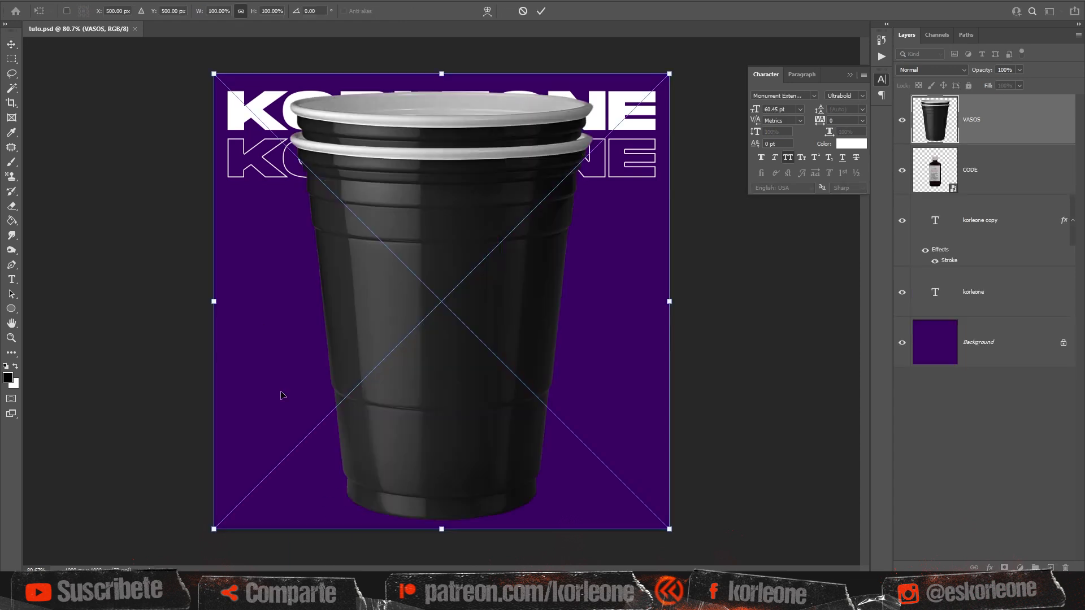
{"action": "left_click_drag", "start_coordinate": [672, 75], "coordinate": [400, 338]}
{"action": "left_click_drag", "start_coordinate": [354, 416], "coordinate": [411, 365]}
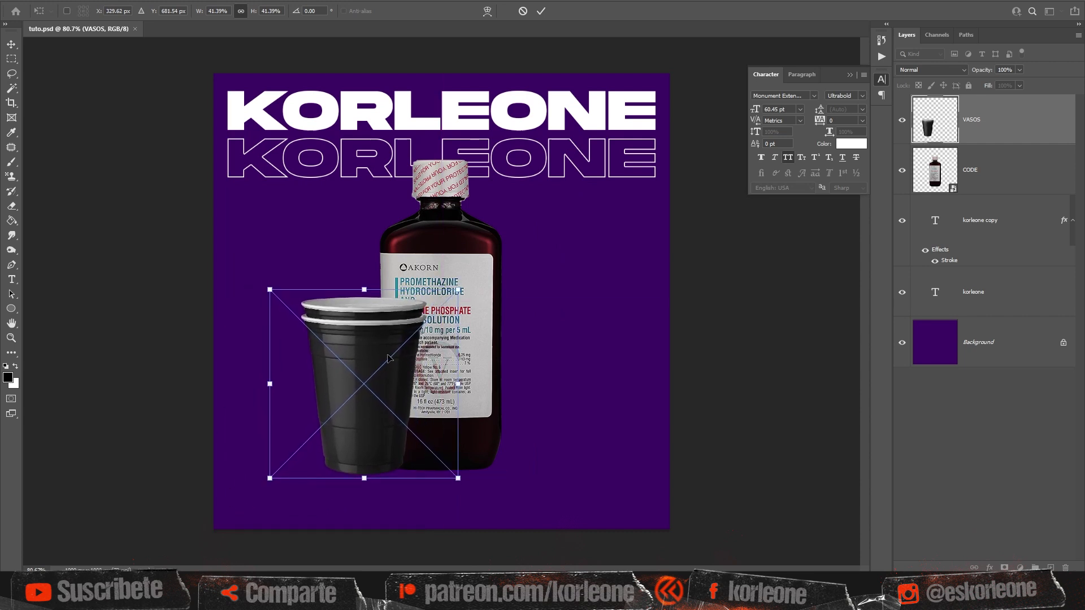
{"action": "mouse_move", "coordinate": [271, 291]}
{"action": "left_mouse_down"}
{"action": "mouse_move", "coordinate": [259, 280]}
{"action": "mouse_move", "coordinate": [276, 287]}
{"action": "left_mouse_up"}
{"action": "left_click_drag", "start_coordinate": [407, 330], "coordinate": [393, 332]}
{"action": "key", "text": "Return"}
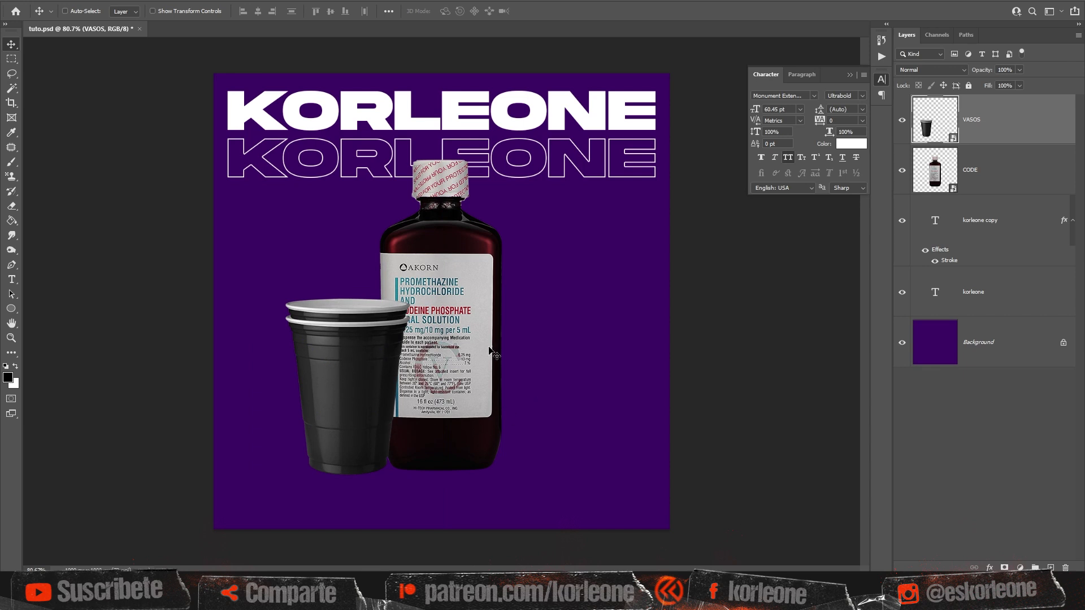
{"action": "key", "text": "ctrl+s"}
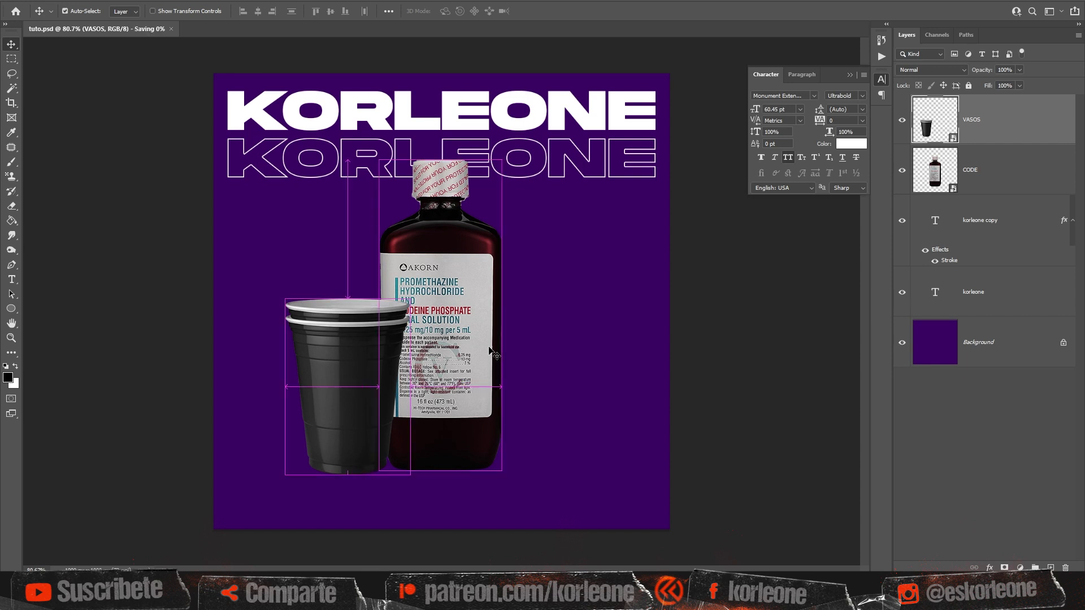
Step: Place the LIQUIDO splash image at about 45% scale so it rises out of the top cup's rim
{"action": "left_click_drag", "start_coordinate": [346, 561], "coordinate": [378, 239]}
{"action": "left_click_drag", "start_coordinate": [472, 413], "coordinate": [472, 289]}
{"action": "left_click_drag", "start_coordinate": [669, 174], "coordinate": [379, 295]}
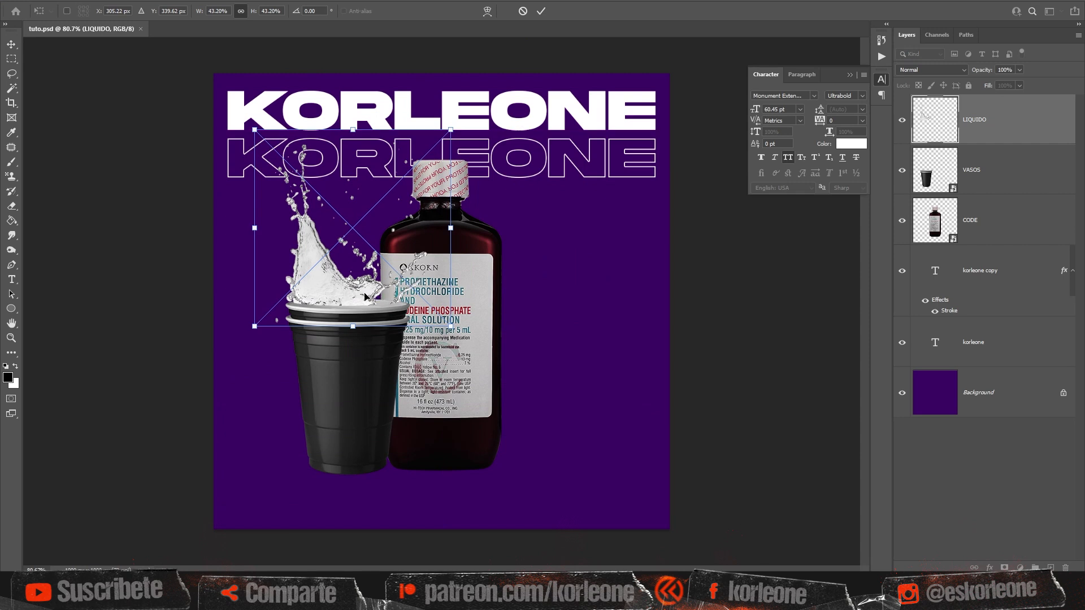
{"action": "left_click_drag", "start_coordinate": [255, 130], "coordinate": [245, 120]}
{"action": "left_click_drag", "start_coordinate": [350, 235], "coordinate": [357, 240]}
{"action": "key", "text": "Down"}
{"action": "key", "text": "Down"}
{"action": "key", "text": "Down"}
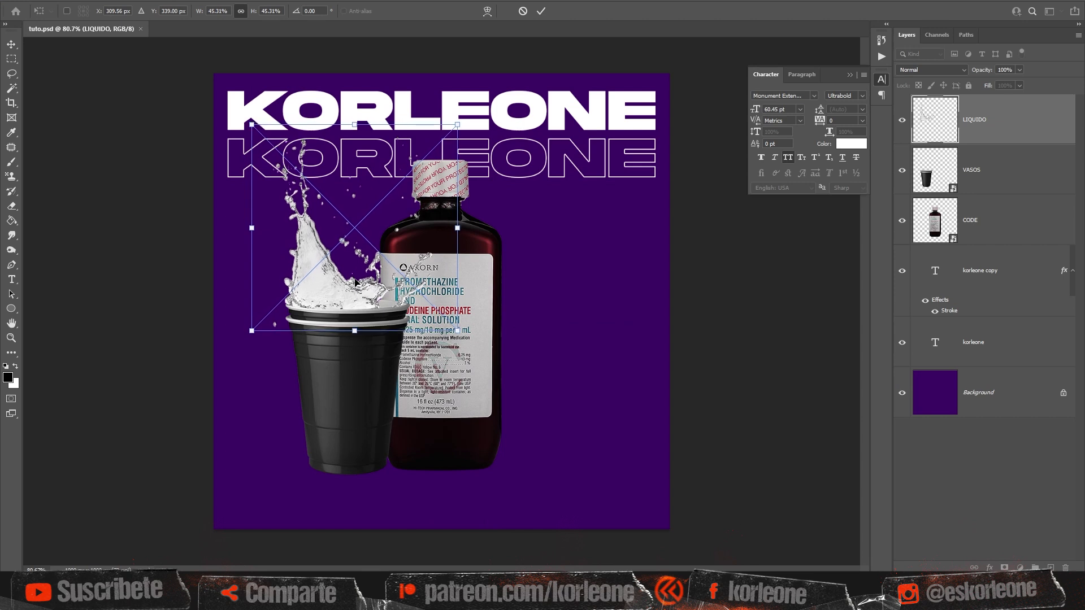
{"action": "key", "text": "Return"}
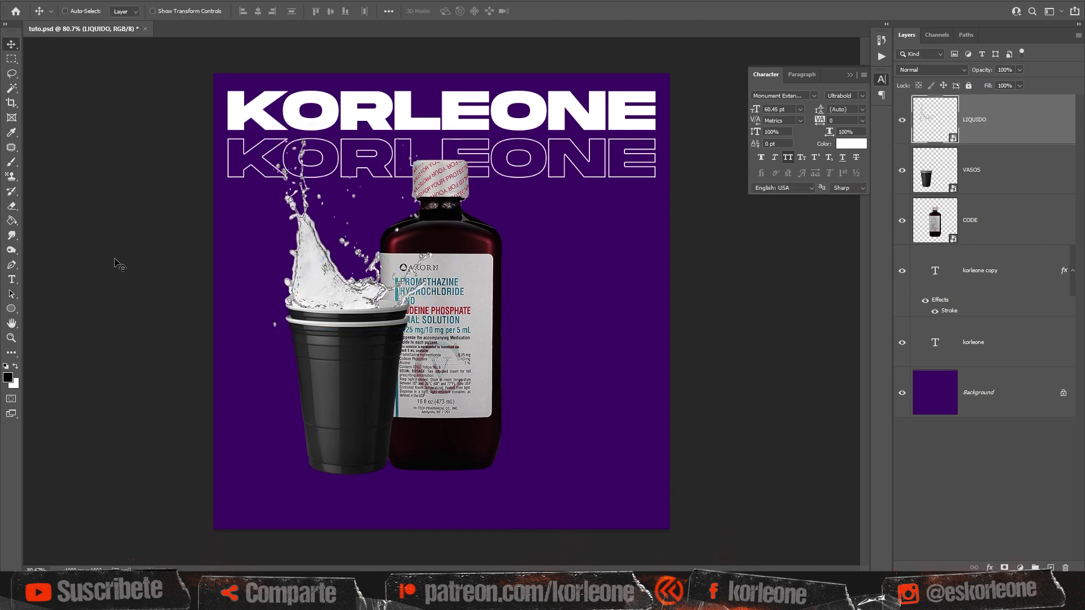
Step: Fine-tune the LIQUIDO splash's position so its base lines up with the inside of the cup's rim
{"action": "left_click", "coordinate": [11, 338]}
{"action": "left_click_drag", "start_coordinate": [312, 314], "coordinate": [385, 307]}
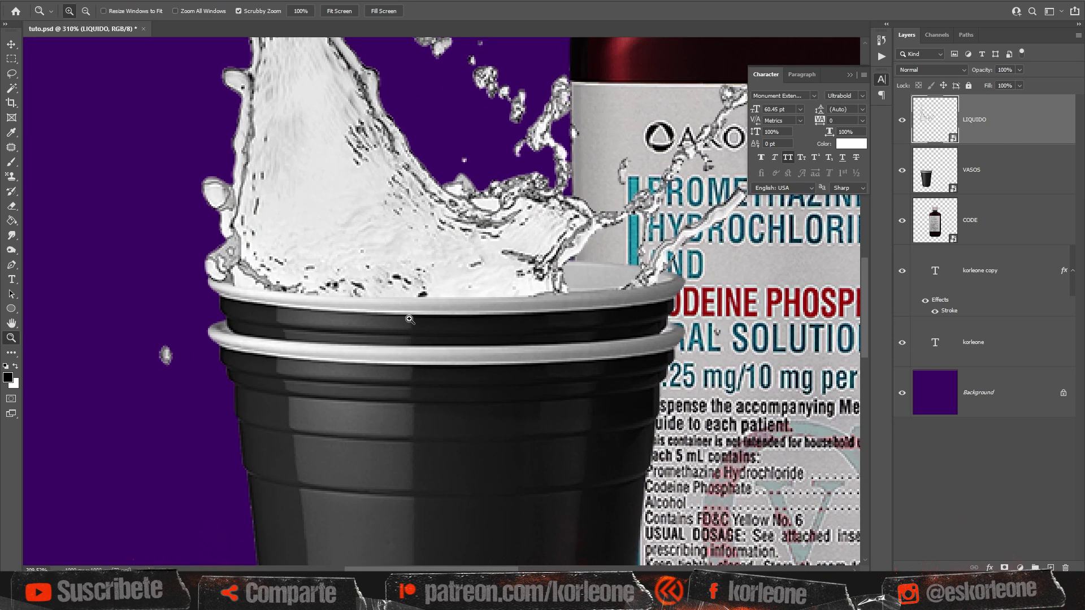
{"action": "key", "text": "v"}
{"action": "left_click_drag", "start_coordinate": [453, 270], "coordinate": [456, 269]}
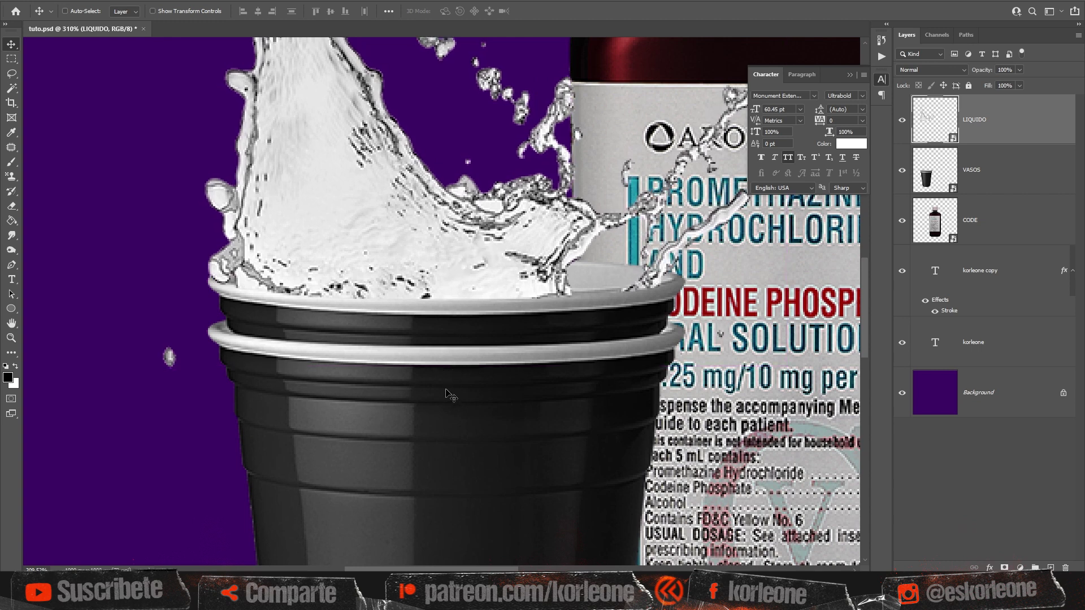
{"action": "key", "text": "Up"}
{"action": "key", "text": "Up"}
{"action": "key", "text": "Down"}
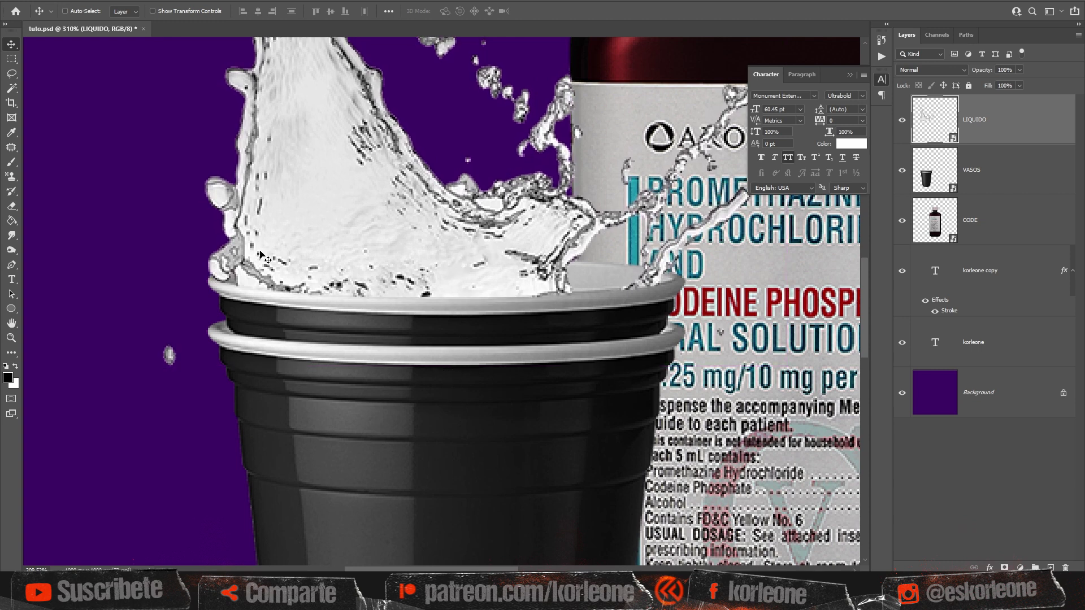
{"action": "key", "text": "ctrl+1"}
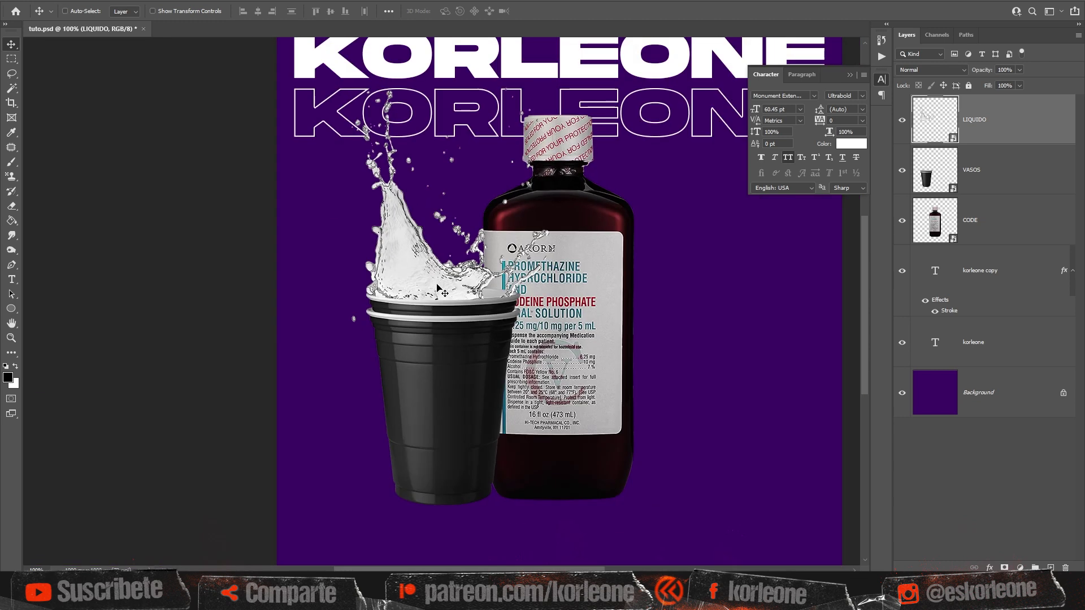
{"action": "left_click_drag", "start_coordinate": [573, 283], "coordinate": [479, 276]}
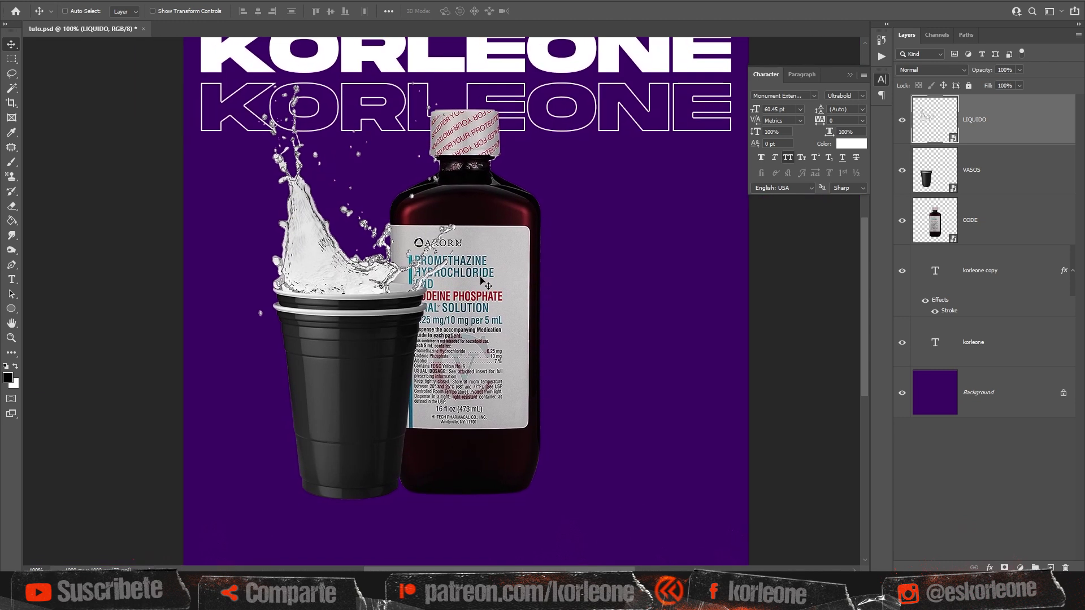
{"action": "key", "text": "ctrl+0"}
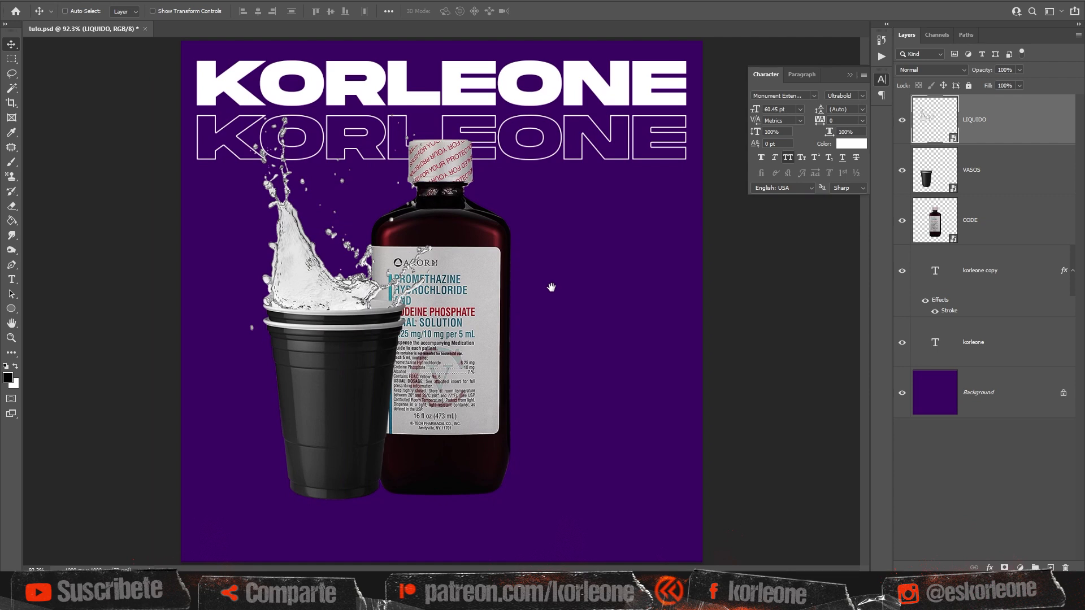
Step: Add a Color Overlay effect to the LIQUIDO layer with a vivid purple of hue 280 and full saturation and brightness
{"action": "left_click", "coordinate": [989, 568]}
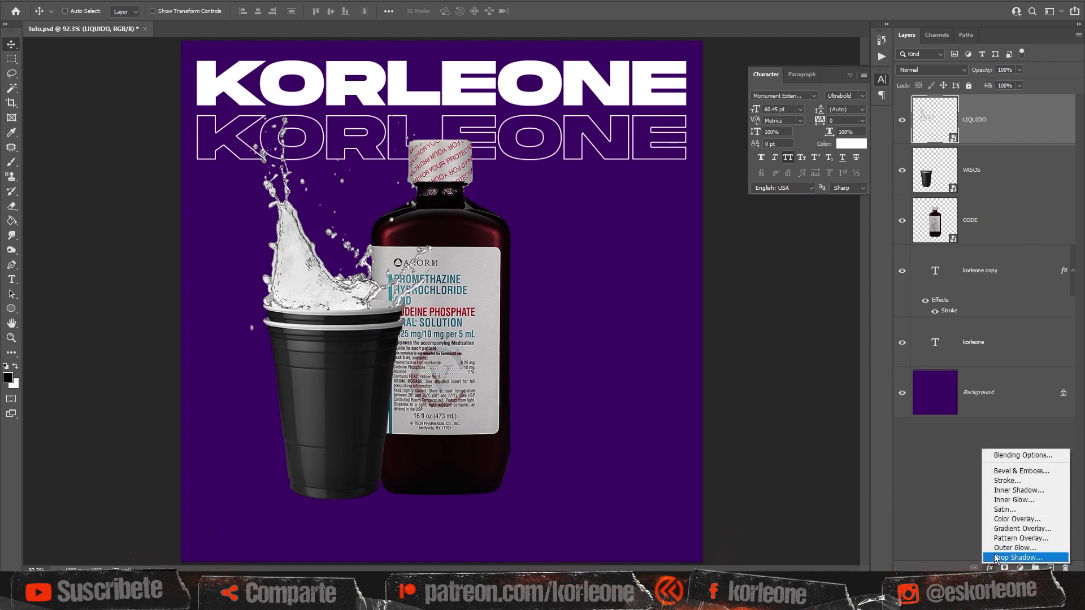
{"action": "left_click", "coordinate": [1003, 519]}
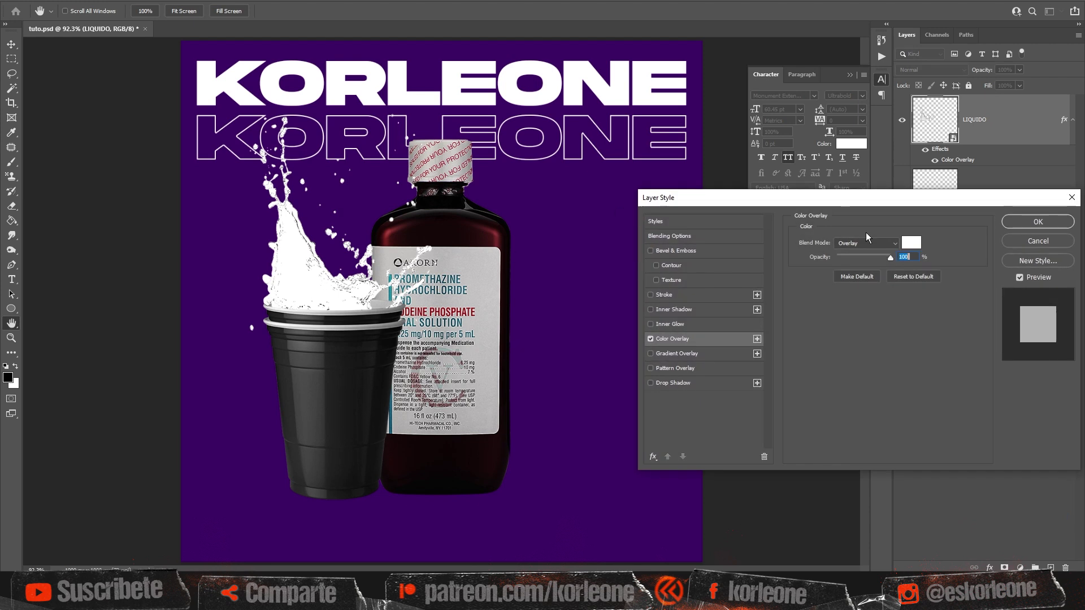
{"action": "left_click", "coordinate": [906, 243]}
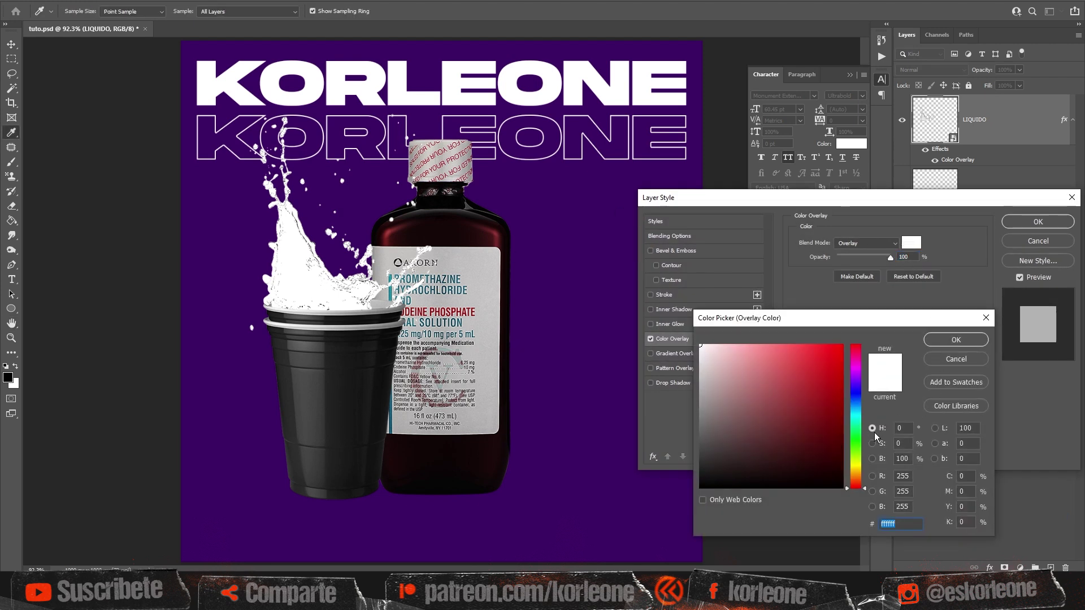
{"action": "left_click", "coordinate": [856, 377]}
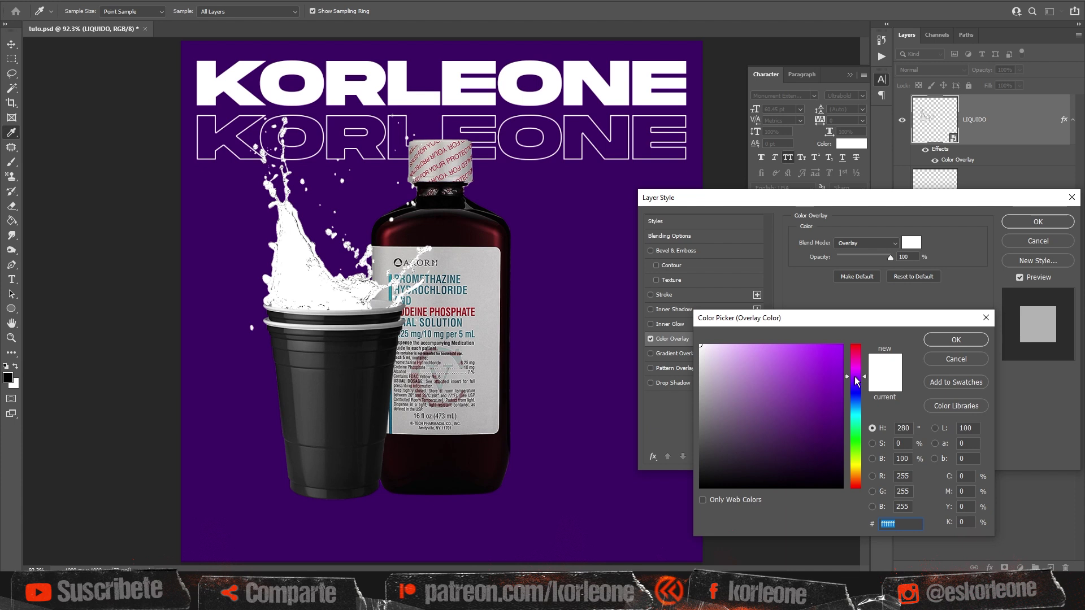
{"action": "left_click", "coordinate": [842, 344]}
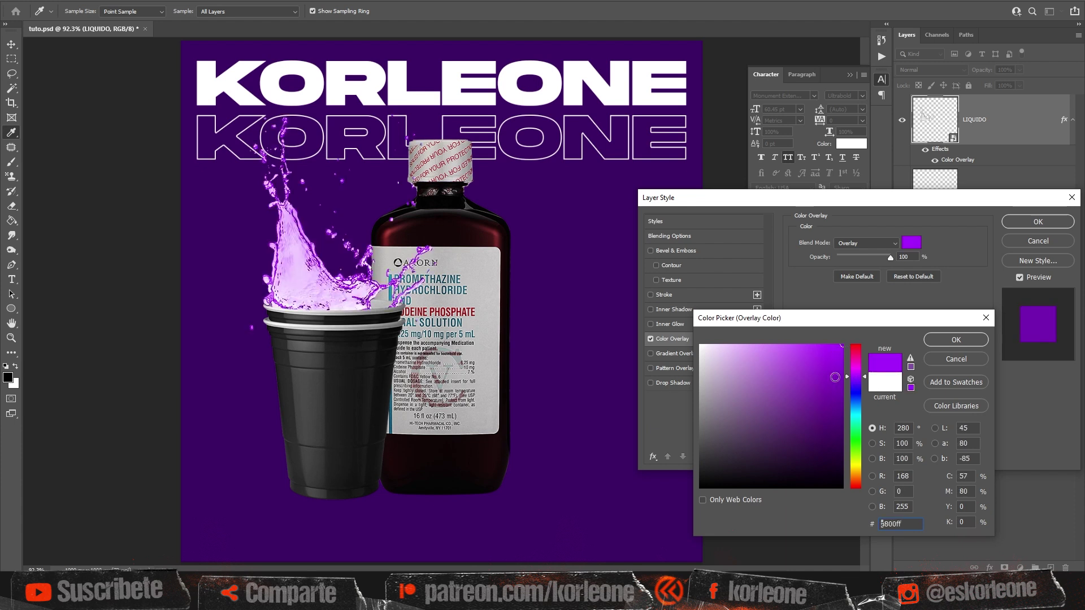
{"action": "left_click", "coordinate": [956, 339]}
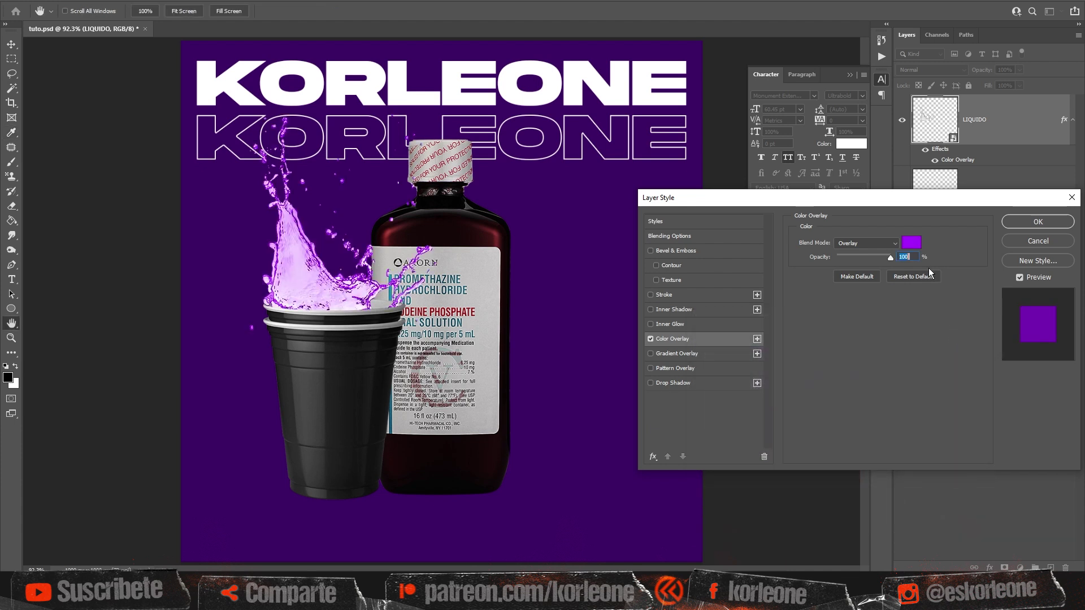
Step: Try different blend modes for the splash's Color Overlay and set it to Pin Light
{"action": "left_click", "coordinate": [878, 243]}
{"action": "left_click", "coordinate": [862, 245]}
{"action": "scroll", "coordinate": [861, 245], "scroll_direction": "up", "scroll_amount": 9}
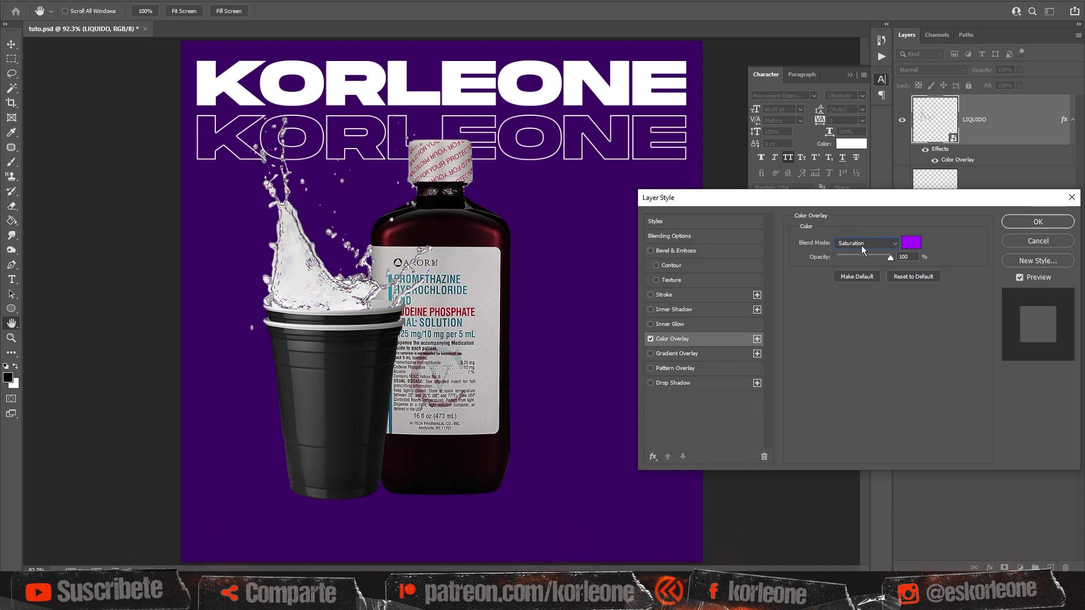
{"action": "scroll", "coordinate": [861, 245], "scroll_direction": "up", "scroll_amount": 1}
{"action": "scroll", "coordinate": [862, 245], "scroll_direction": "down", "scroll_amount": 1}
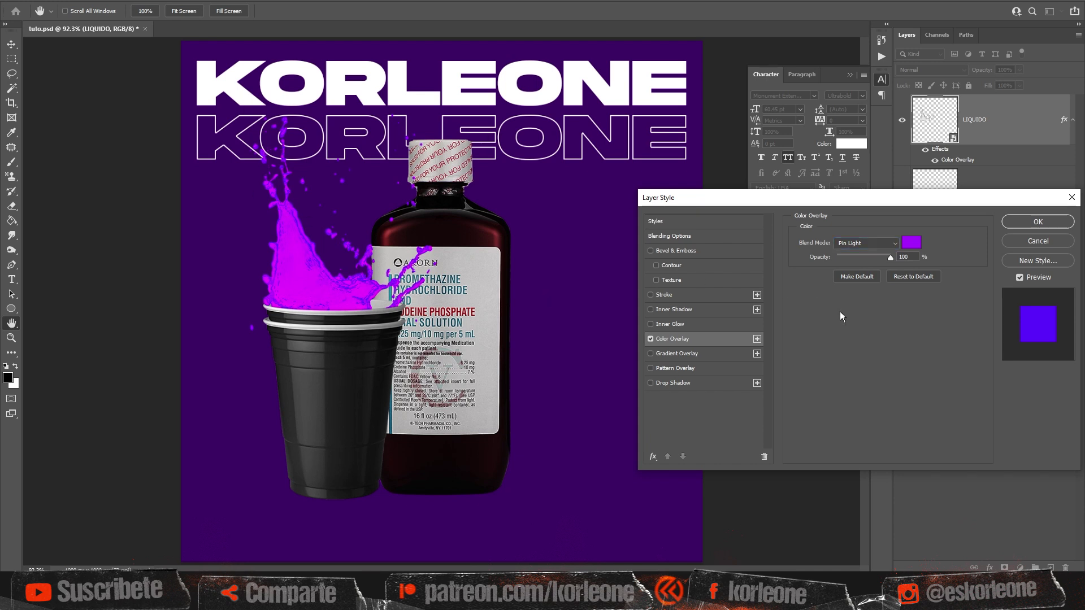
Step: Darken the splash's overlay colour to 9803e5, apply the layer style and save the document
{"action": "left_click", "coordinate": [911, 242]}
{"action": "left_click_drag", "start_coordinate": [842, 349], "coordinate": [842, 359]}
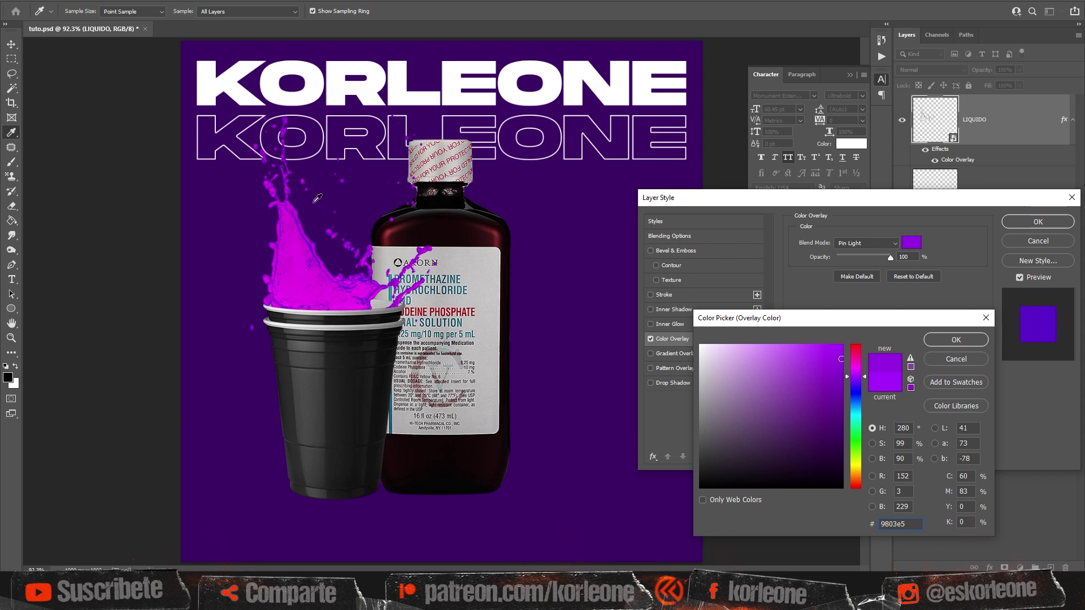
{"action": "left_click", "coordinate": [930, 338]}
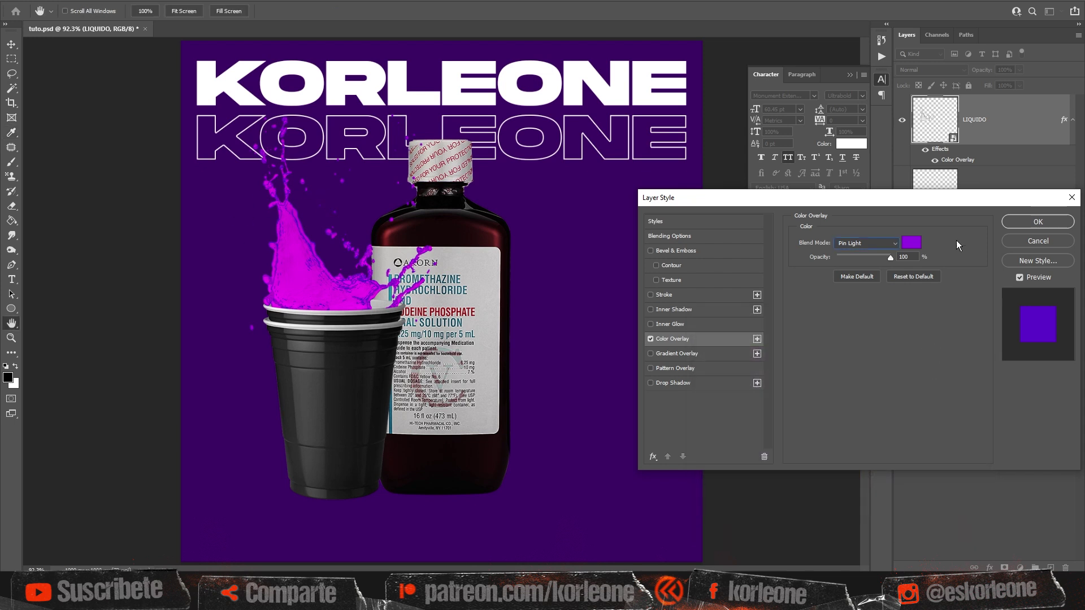
{"action": "left_click", "coordinate": [1021, 221]}
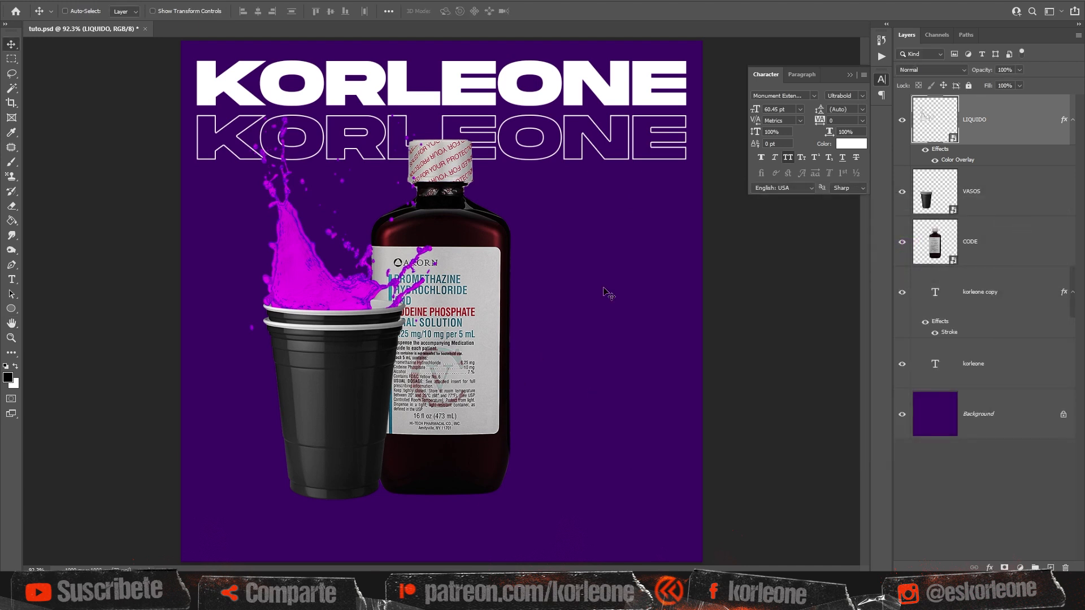
{"action": "key", "text": "ctrl+s"}
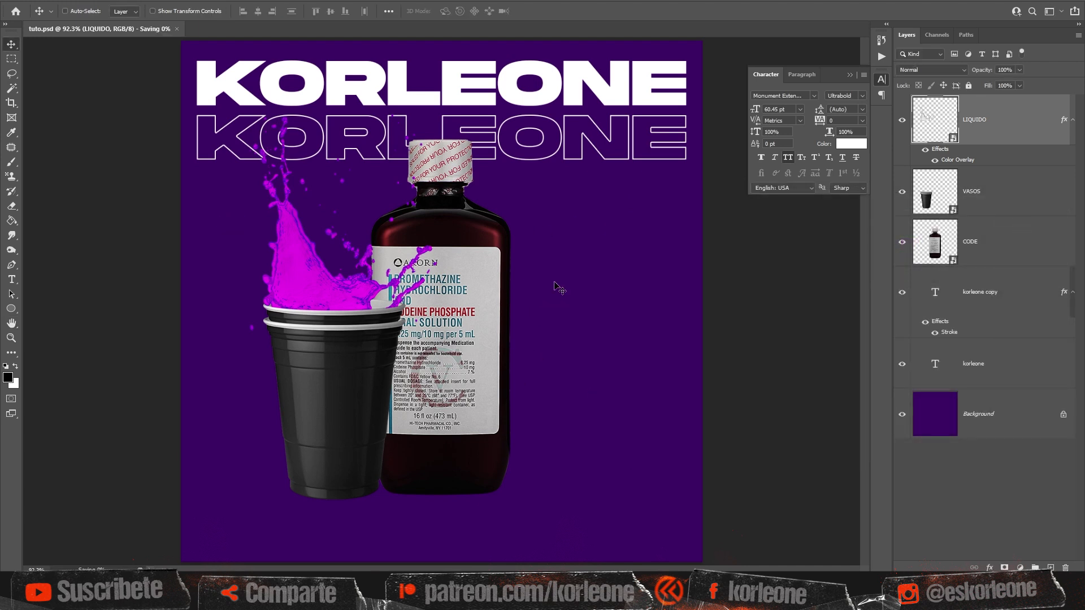
Step: Place the OSOS DE GOMA gummy bears image at 32.5% scale over the bottle's base and rasterize its layer
{"action": "left_click_drag", "start_coordinate": [316, 560], "coordinate": [416, 382]}
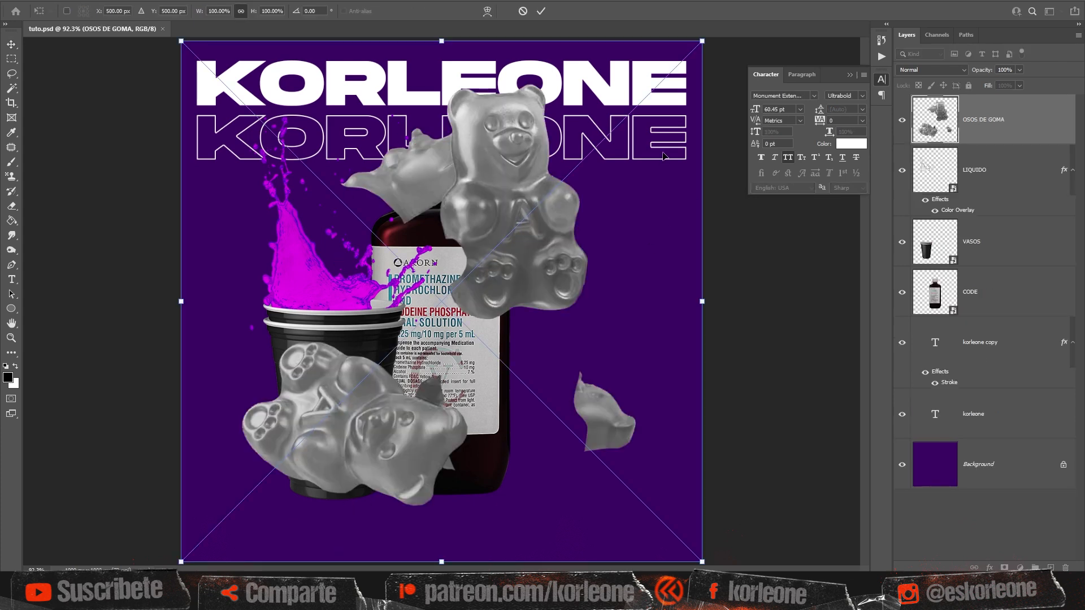
{"action": "left_click_drag", "start_coordinate": [702, 40], "coordinate": [501, 433]}
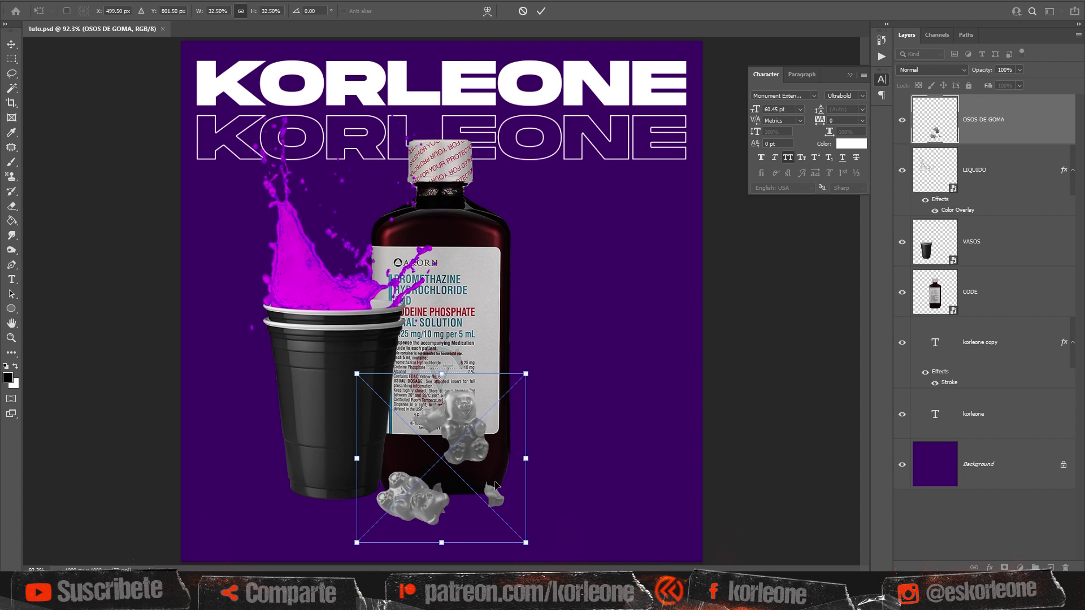
{"action": "key", "text": "Return"}
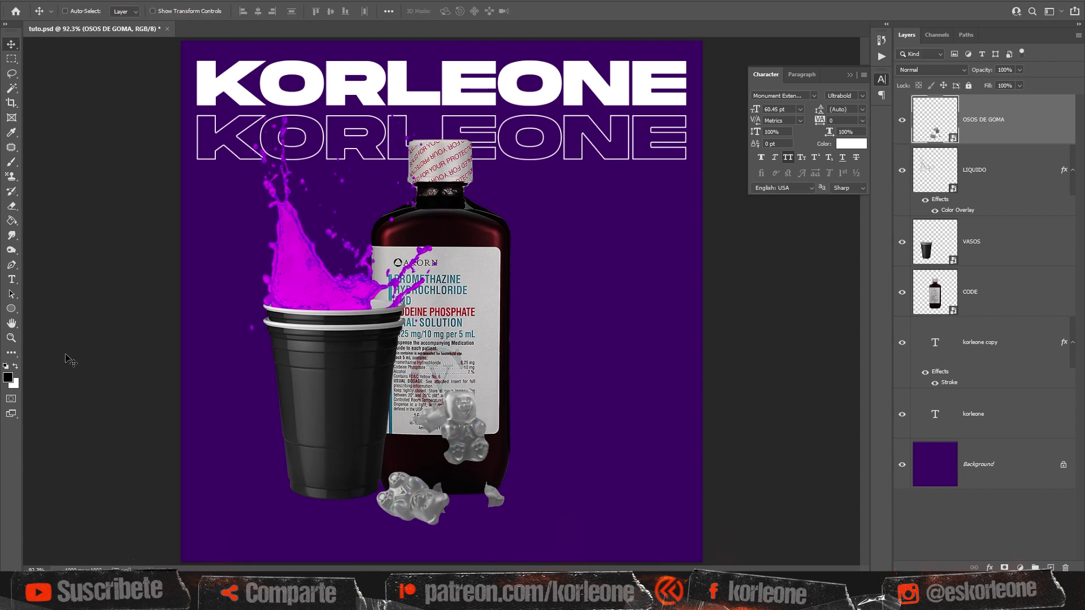
{"action": "left_click", "coordinate": [15, 340]}
{"action": "left_click_drag", "start_coordinate": [462, 523], "coordinate": [565, 402]}
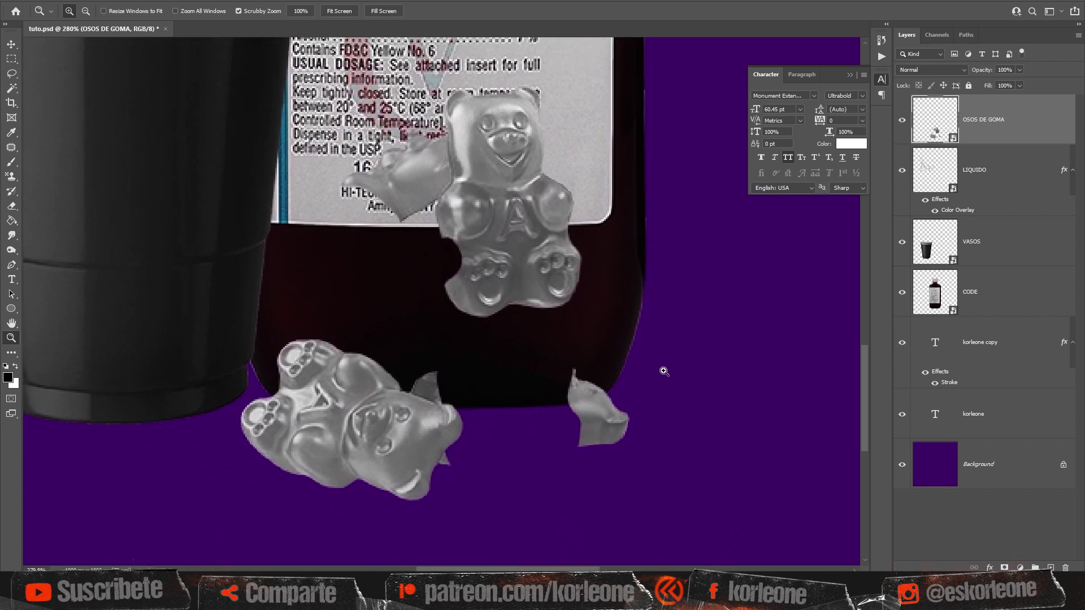
{"action": "right_click", "coordinate": [990, 115]}
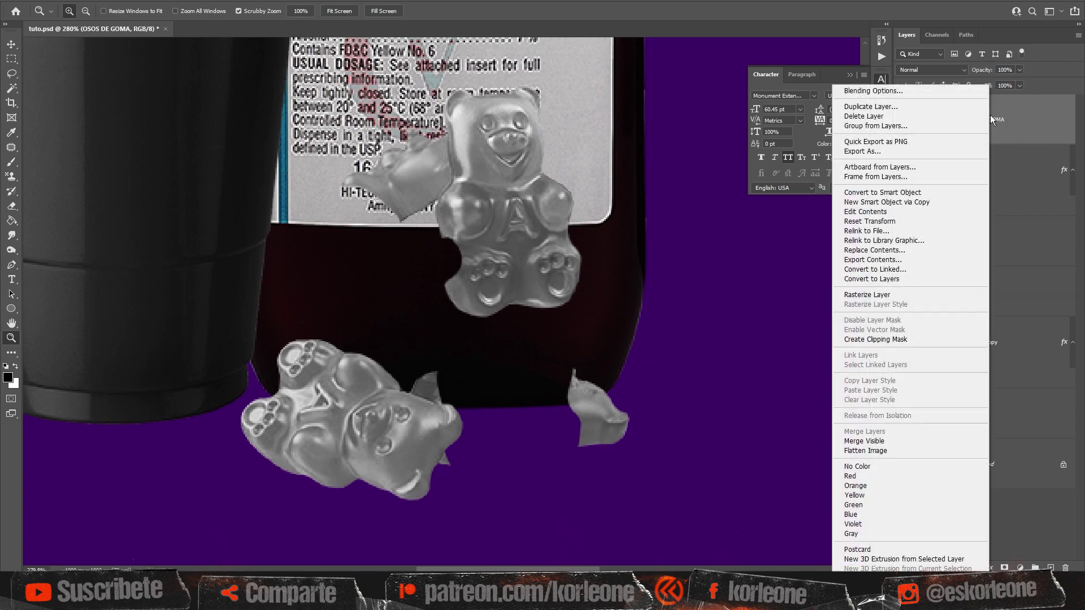
{"action": "left_click", "coordinate": [913, 295]}
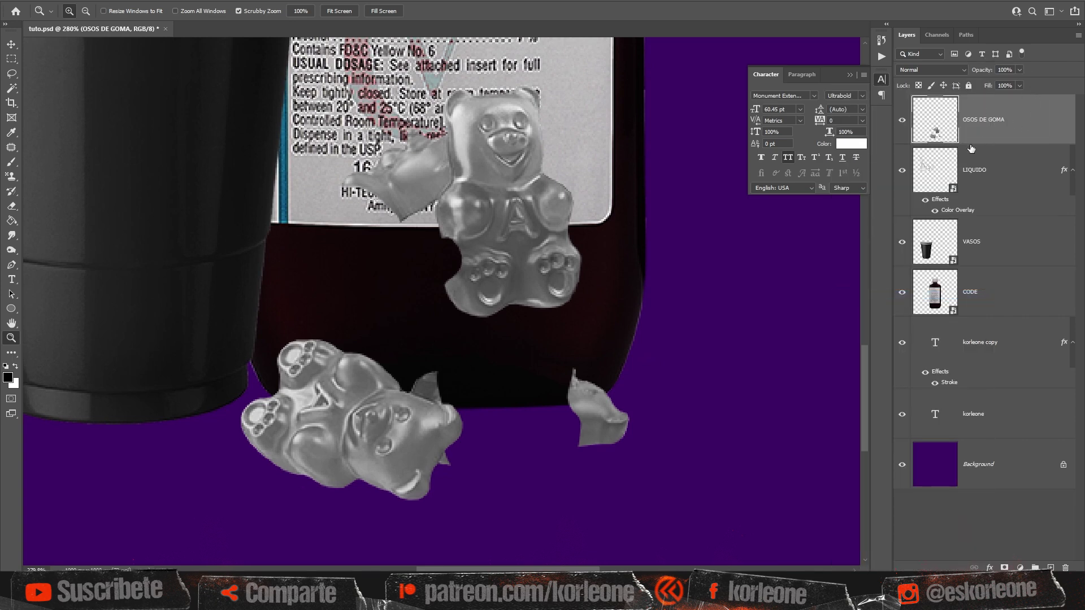
Step: Lasso the upright gummy bear with the piece beside it, then cut and paste them in place onto a new layer
{"action": "left_click", "coordinate": [11, 75]}
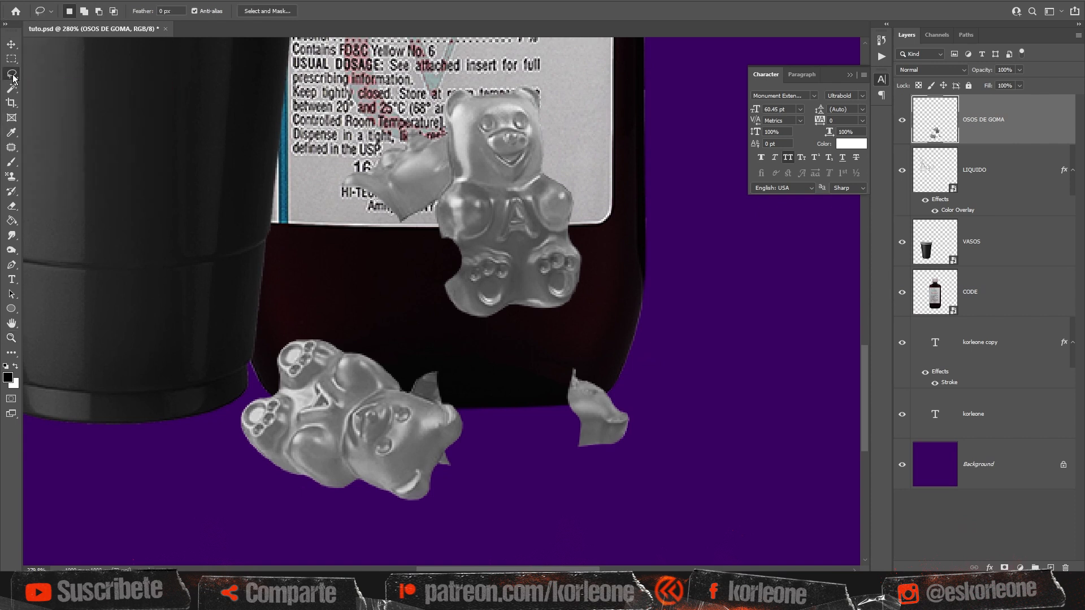
{"action": "mouse_move", "coordinate": [486, 68]}
{"action": "left_mouse_down"}
{"action": "mouse_move", "coordinate": [281, 159]}
{"action": "mouse_move", "coordinate": [289, 215]}
{"action": "mouse_move", "coordinate": [354, 278]}
{"action": "mouse_move", "coordinate": [435, 329]}
{"action": "mouse_move", "coordinate": [504, 344]}
{"action": "mouse_move", "coordinate": [578, 326]}
{"action": "mouse_move", "coordinate": [622, 234]}
{"action": "mouse_move", "coordinate": [614, 129]}
{"action": "mouse_move", "coordinate": [568, 71]}
{"action": "mouse_move", "coordinate": [491, 67]}
{"action": "left_mouse_up"}
{"action": "key", "text": "ctrl+x"}
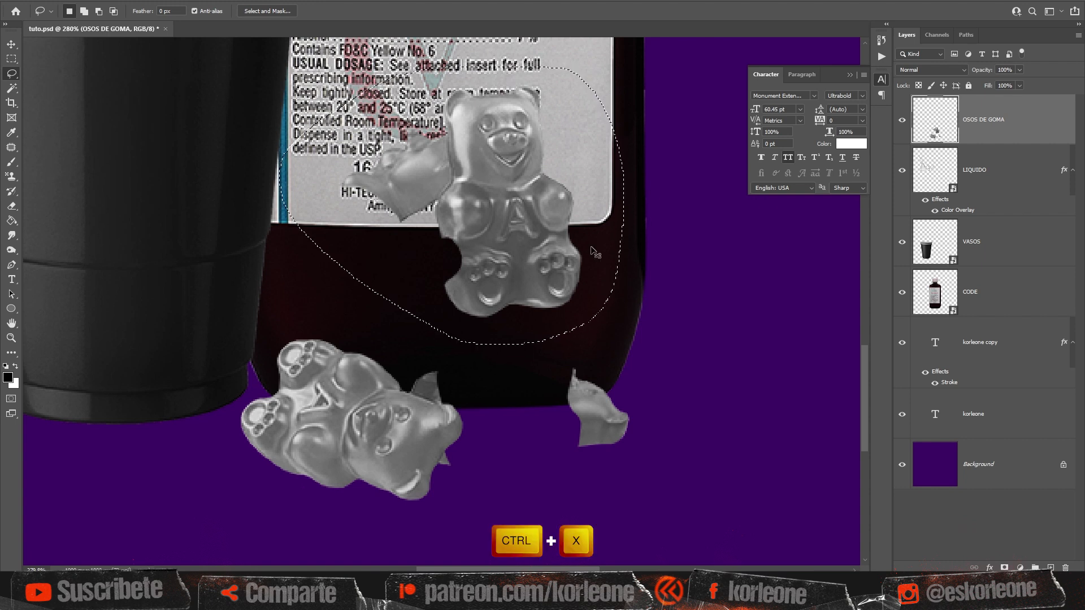
{"action": "key", "text": "ctrl+x"}
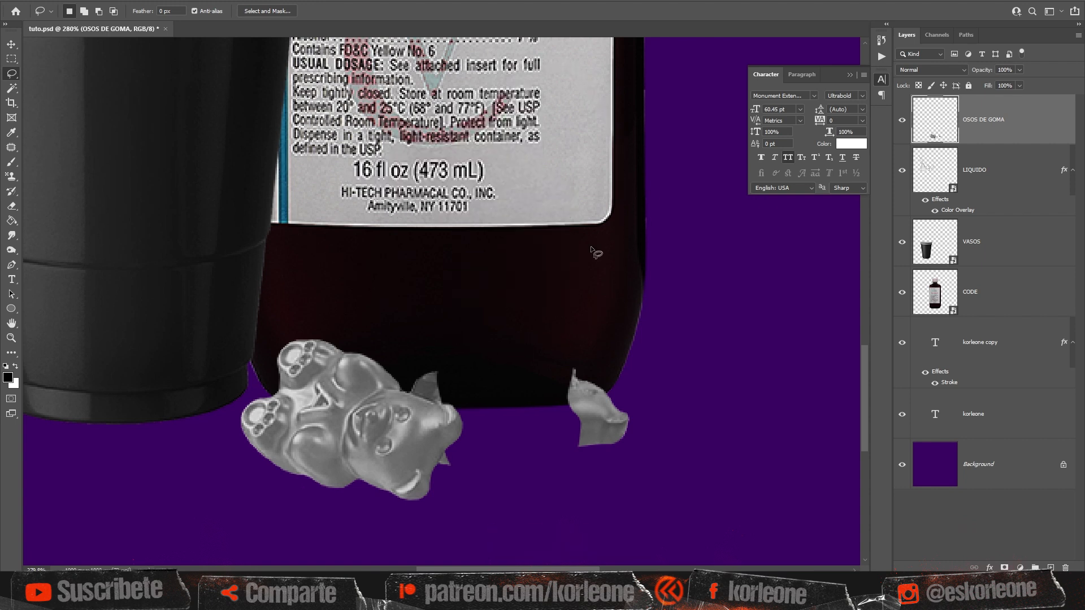
{"action": "key", "text": "ctrl+shift+v"}
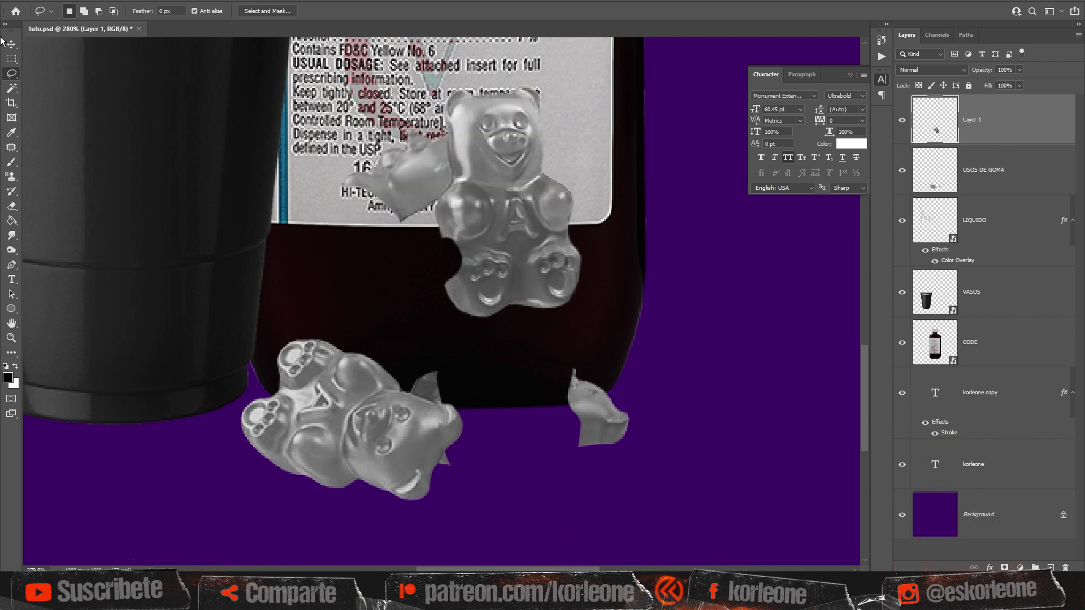
Step: Move the upright bear's layer down beside the lying bear so the gummies form one pile at the bottle's base
{"action": "key", "text": "v"}
{"action": "mouse_move", "coordinate": [552, 143]}
{"action": "left_mouse_down"}
{"action": "mouse_move", "coordinate": [586, 178]}
{"action": "mouse_move", "coordinate": [572, 88]}
{"action": "left_mouse_up"}
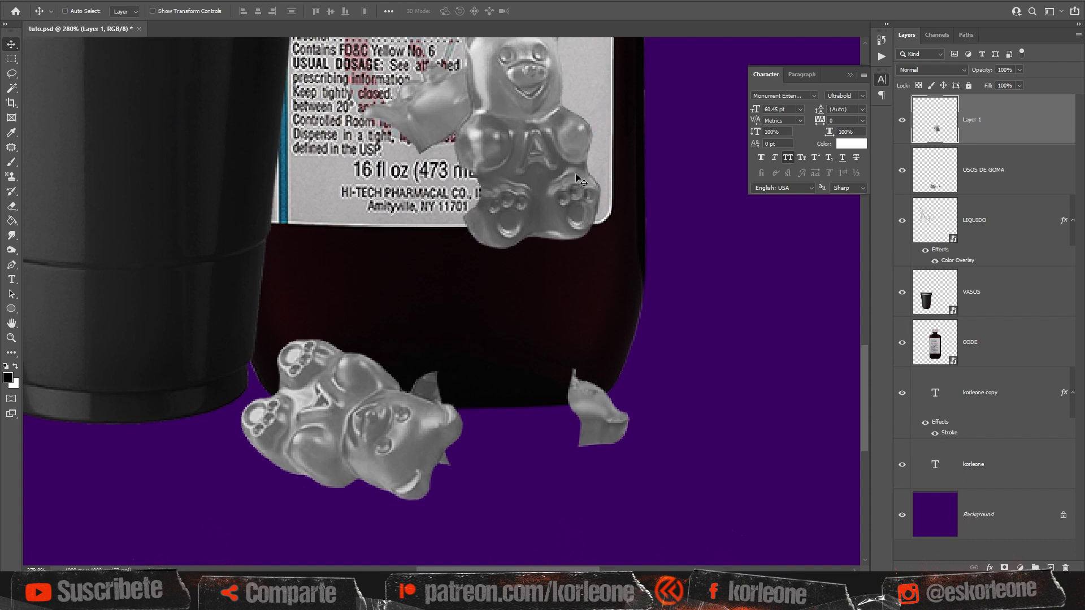
{"action": "left_click", "coordinate": [985, 169]}
{"action": "left_click", "coordinate": [986, 122]}
{"action": "left_click", "coordinate": [989, 161]}
{"action": "left_click", "coordinate": [982, 137]}
{"action": "left_click_drag", "start_coordinate": [559, 129], "coordinate": [504, 351]}
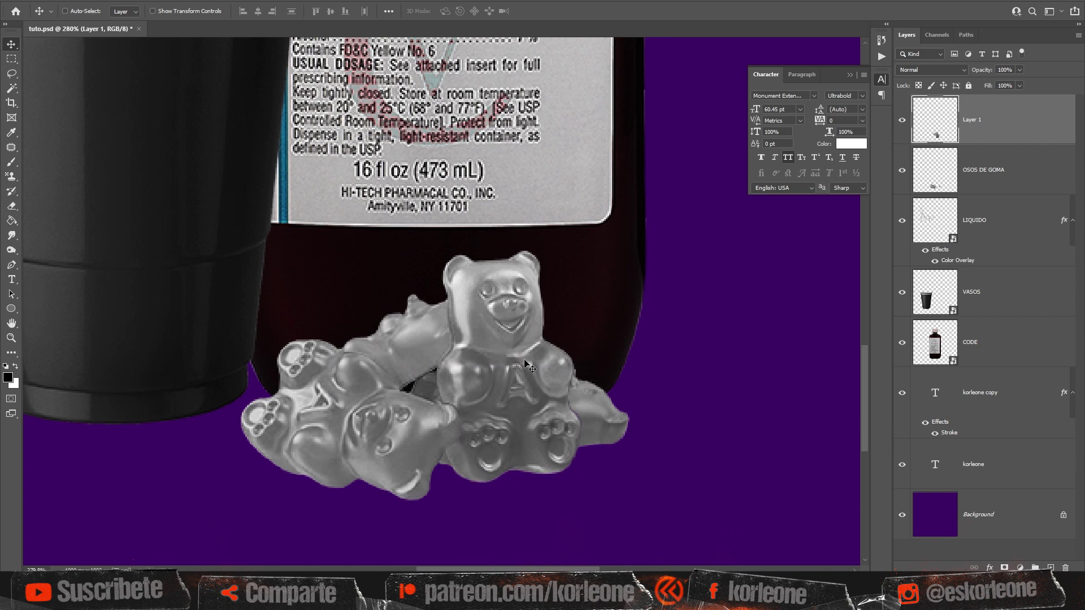
Step: Apply a purple Color Overlay effect in Overlay blend mode to the upright bear's layer, Layer 1
{"action": "scroll", "coordinate": [523, 301], "scroll_direction": "down", "scroll_amount": 3}
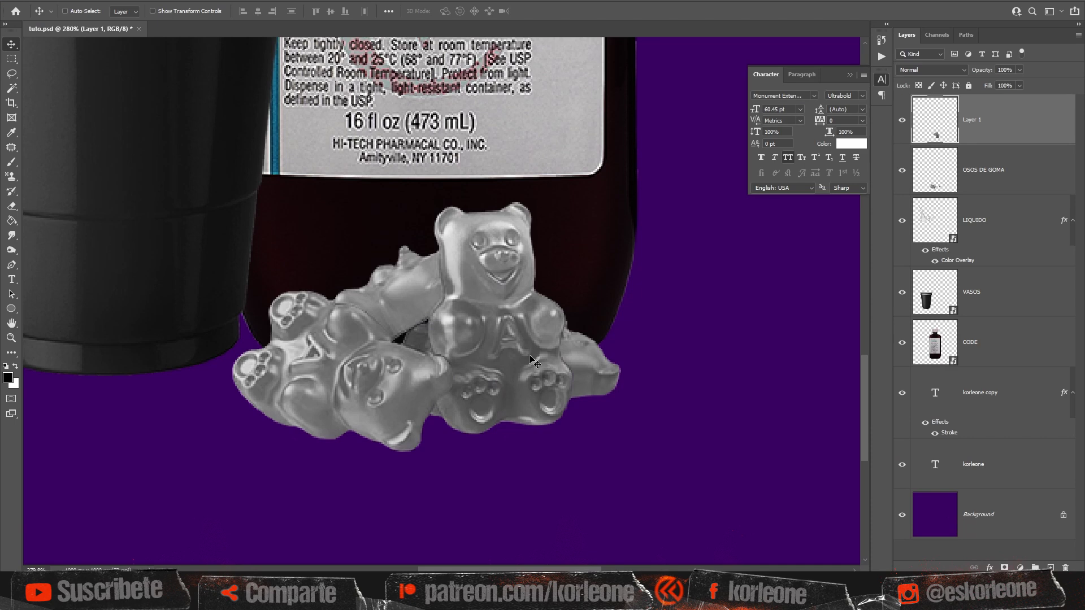
{"action": "left_click", "coordinate": [989, 568]}
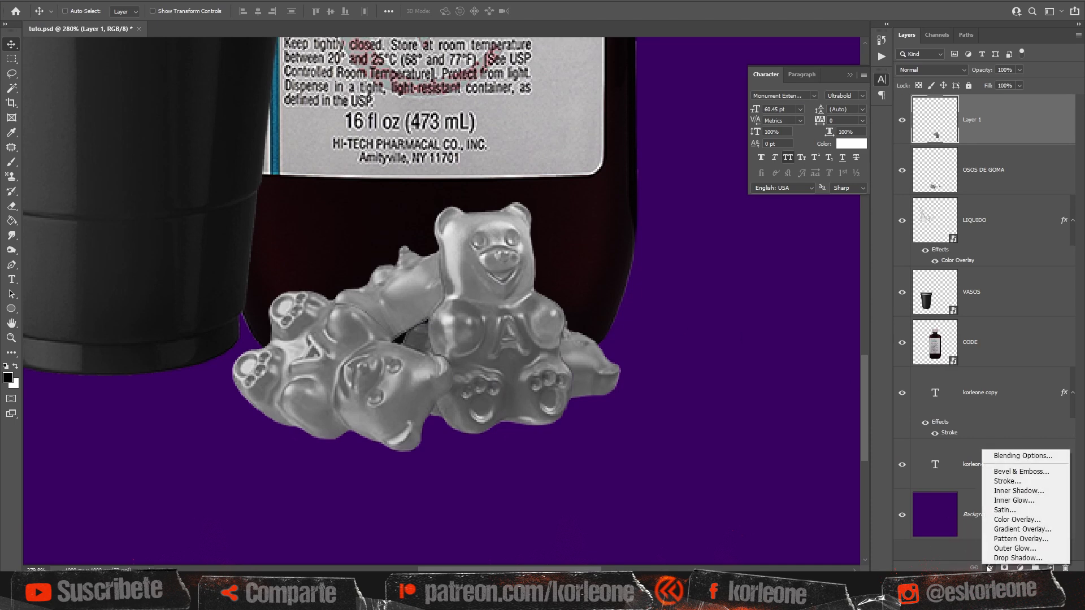
{"action": "left_click", "coordinate": [1010, 525]}
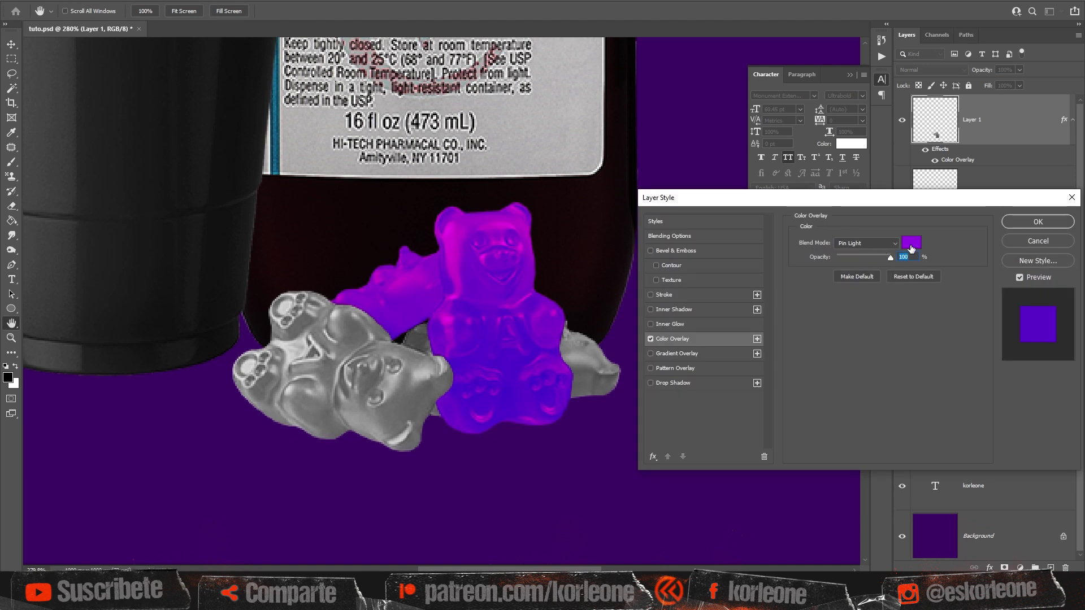
{"action": "left_click", "coordinate": [857, 244]}
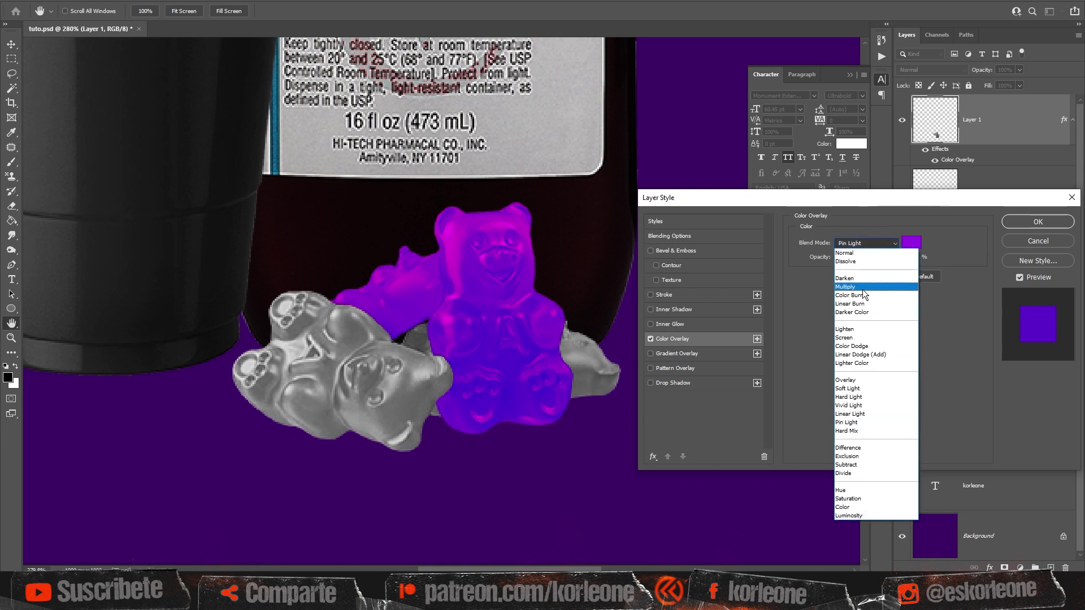
{"action": "left_click", "coordinate": [872, 353]}
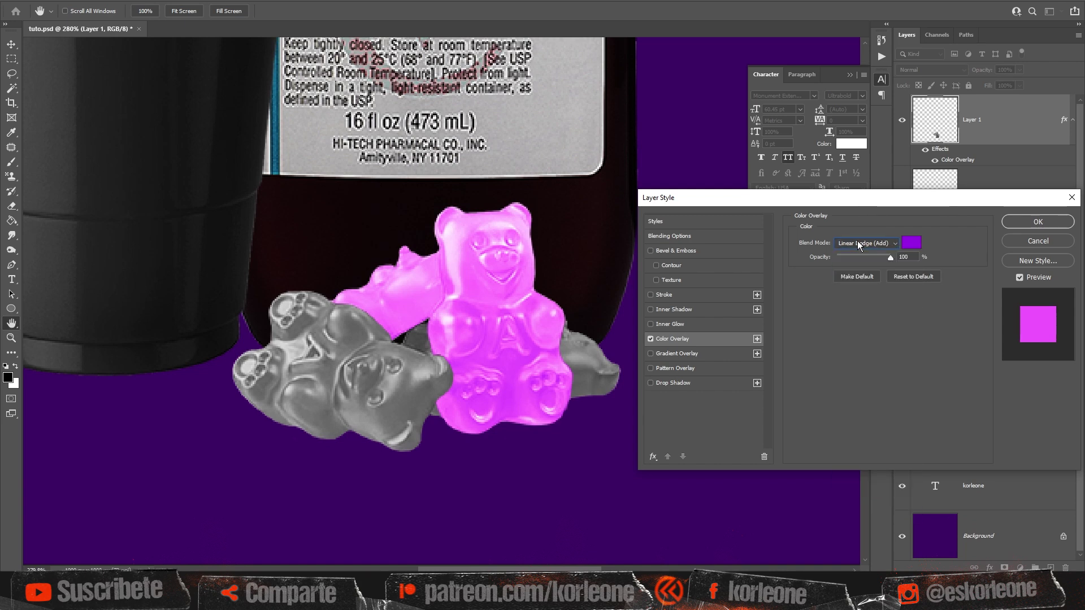
{"action": "scroll", "coordinate": [858, 243], "scroll_direction": "down", "scroll_amount": 2}
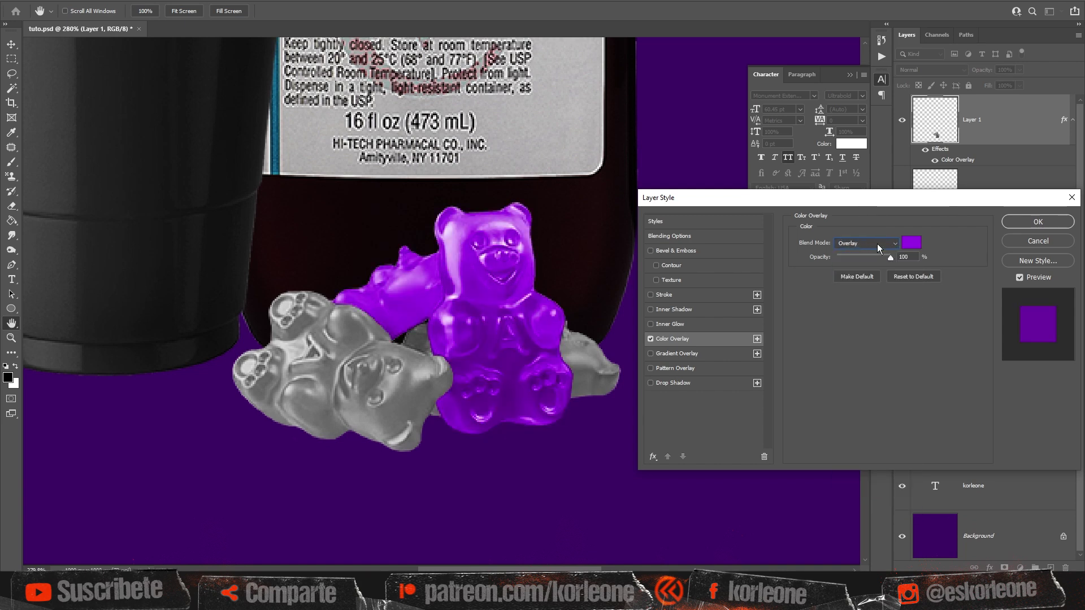
{"action": "left_click", "coordinate": [1012, 222]}
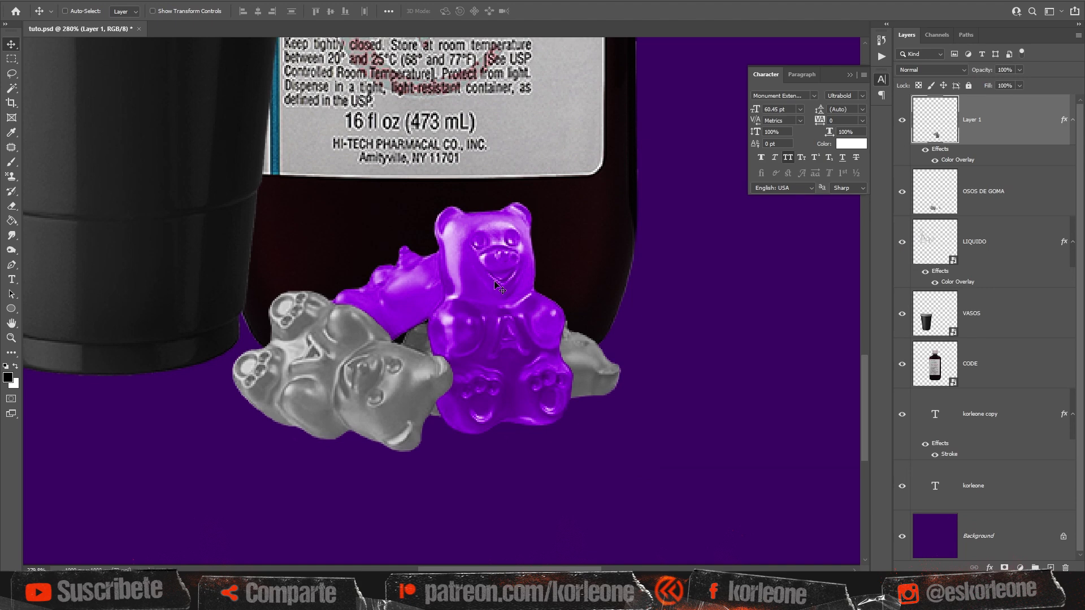
Step: Copy the upright bear's layer style and paste it onto the OSOS DE GOMA layer
{"action": "right_click", "coordinate": [984, 122]}
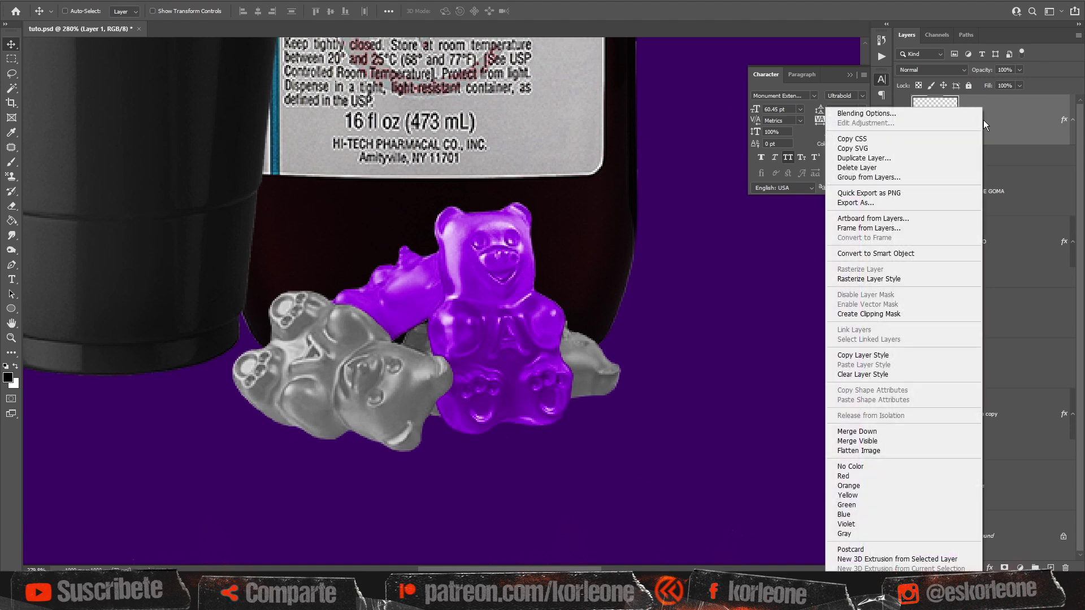
{"action": "left_click", "coordinate": [906, 355]}
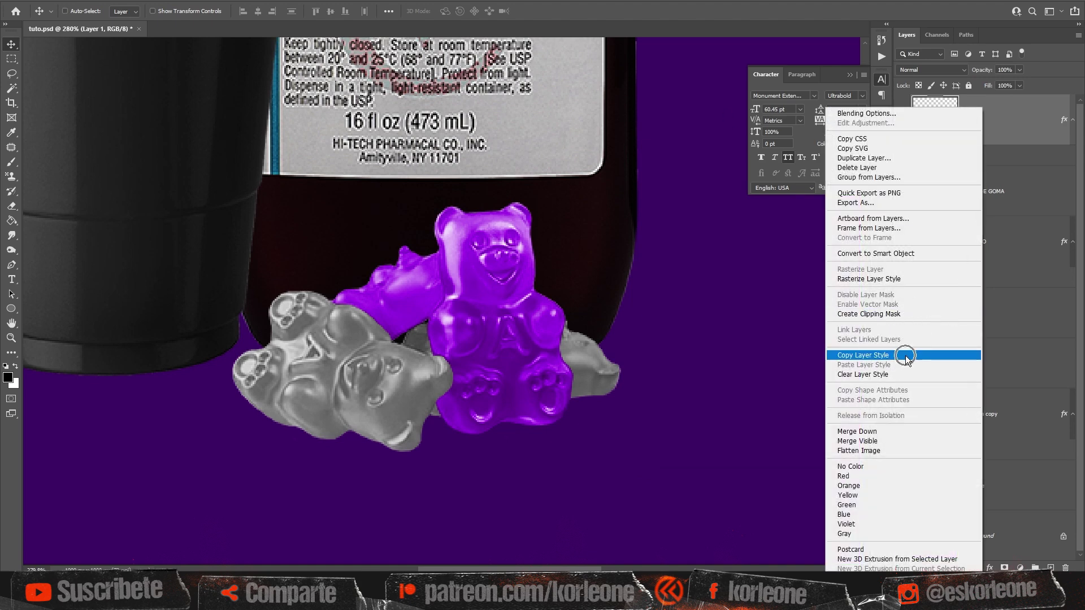
{"action": "left_click", "coordinate": [986, 188]}
{"action": "left_click_drag", "start_coordinate": [362, 361], "coordinate": [335, 318]}
{"action": "key", "text": "ctrl+z"}
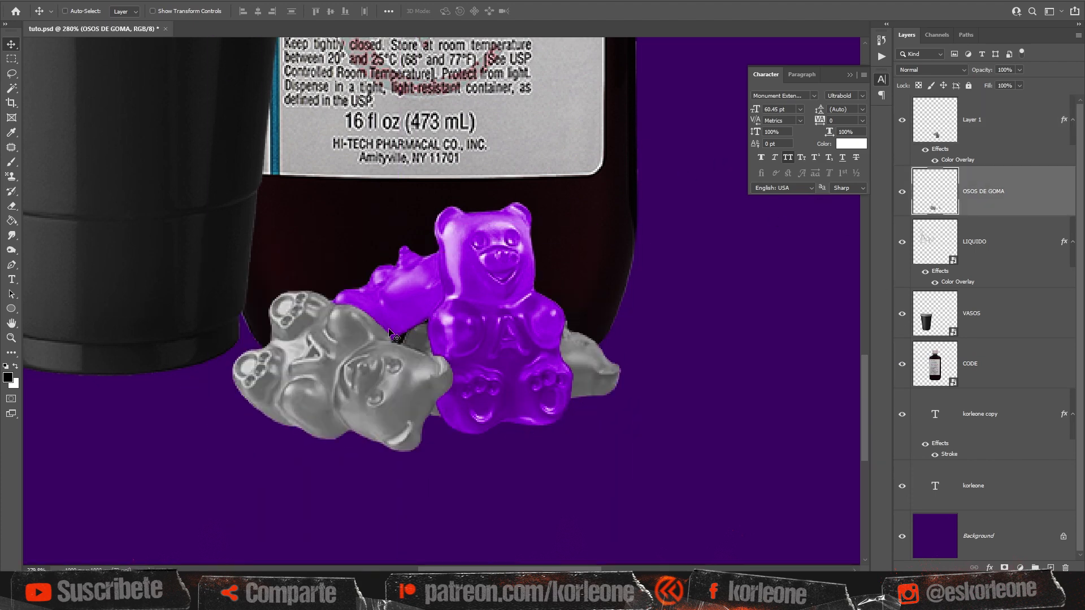
{"action": "right_click", "coordinate": [981, 188]}
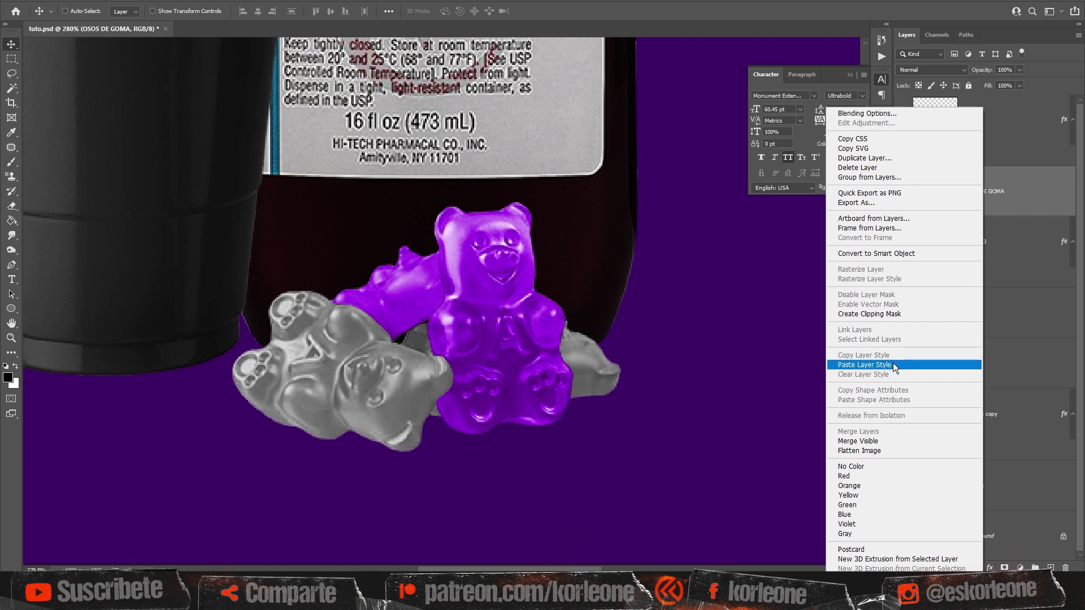
{"action": "left_click", "coordinate": [892, 365]}
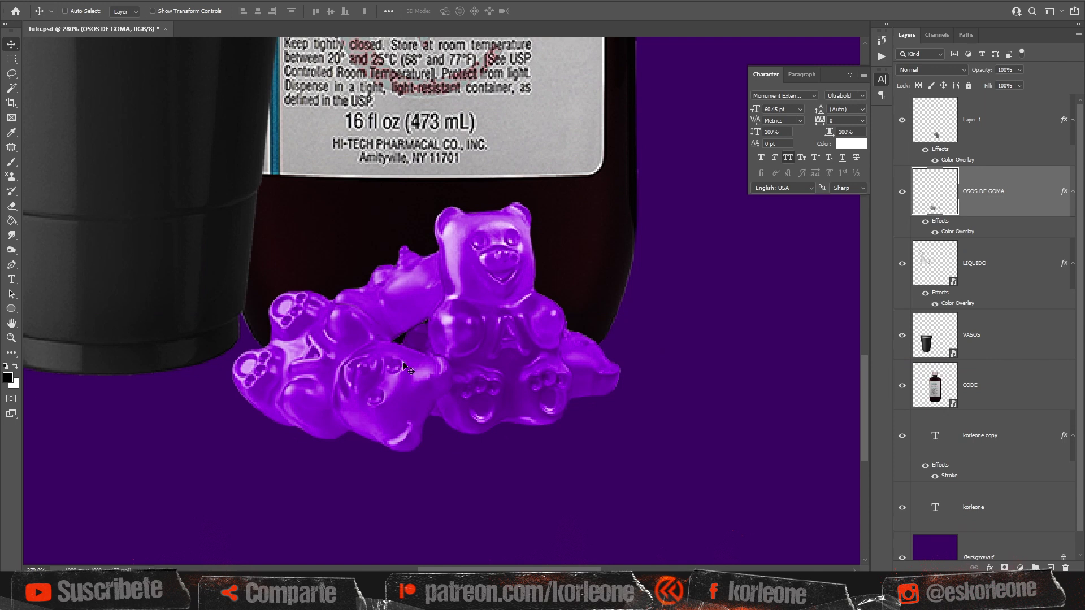
Step: Change the OSOS DE GOMA layer's overlay colour to a medium green with hue 128, apply the layer style and save the document
{"action": "double_click", "coordinate": [953, 233]}
{"action": "left_click", "coordinate": [911, 242]}
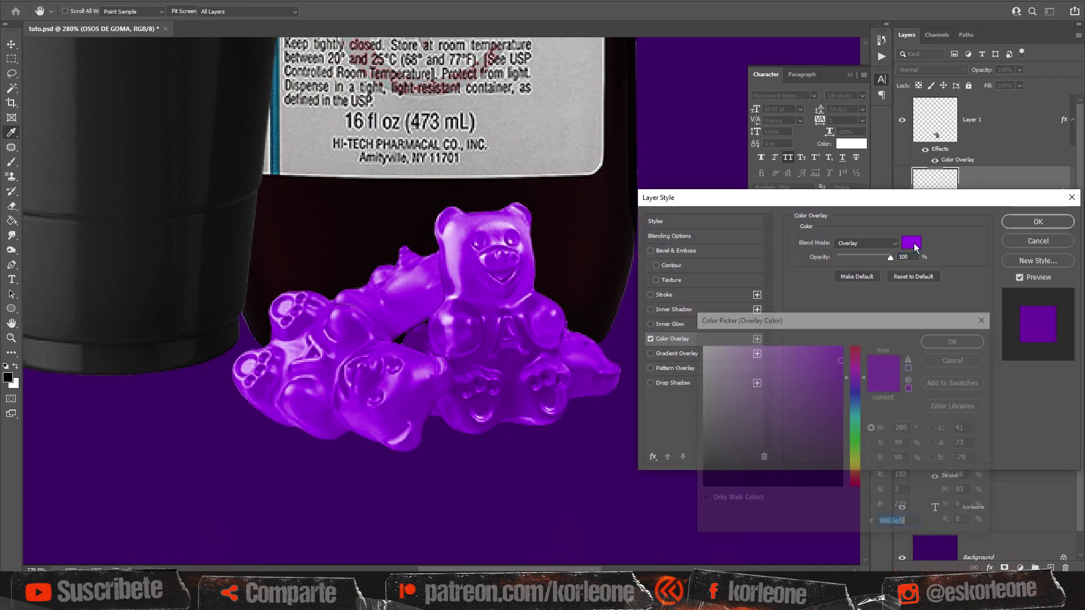
{"action": "left_click", "coordinate": [856, 437]}
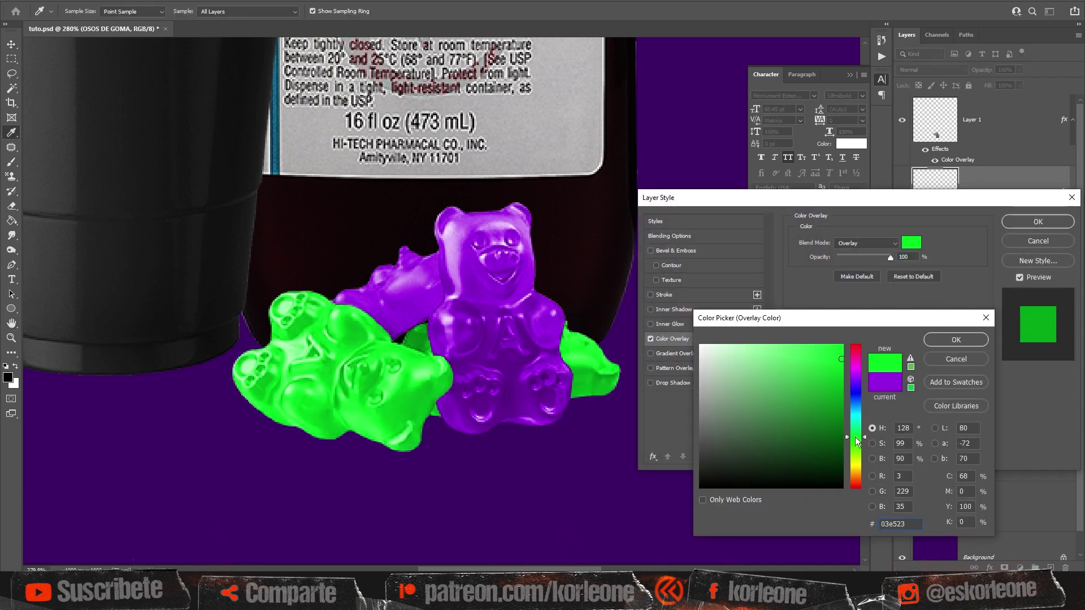
{"action": "mouse_move", "coordinate": [827, 381]}
{"action": "left_mouse_down"}
{"action": "mouse_move", "coordinate": [821, 399]}
{"action": "mouse_move", "coordinate": [828, 392]}
{"action": "left_mouse_up"}
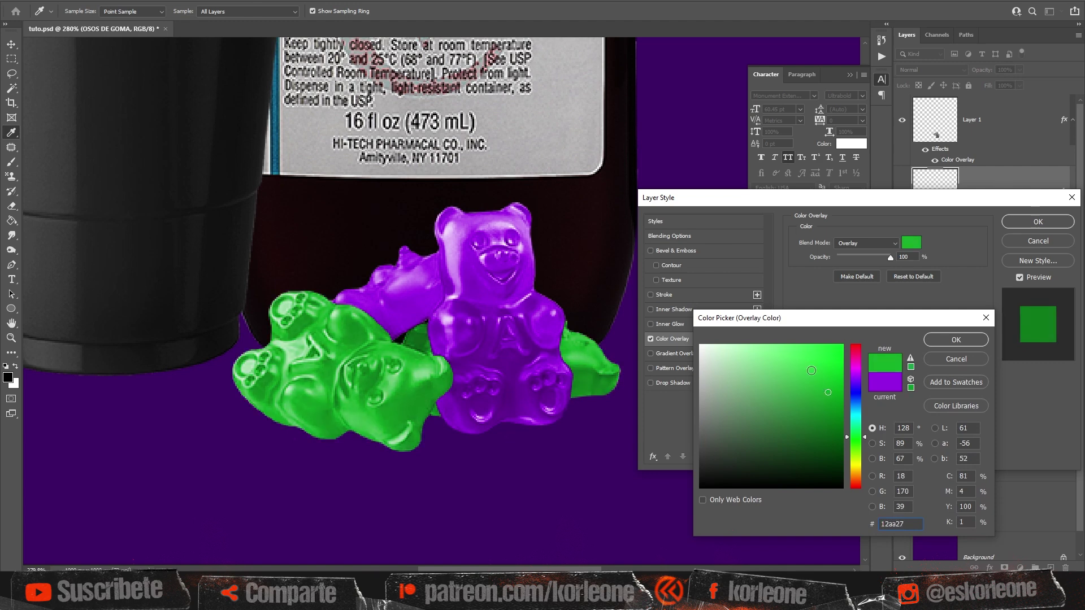
{"action": "left_click", "coordinate": [934, 341]}
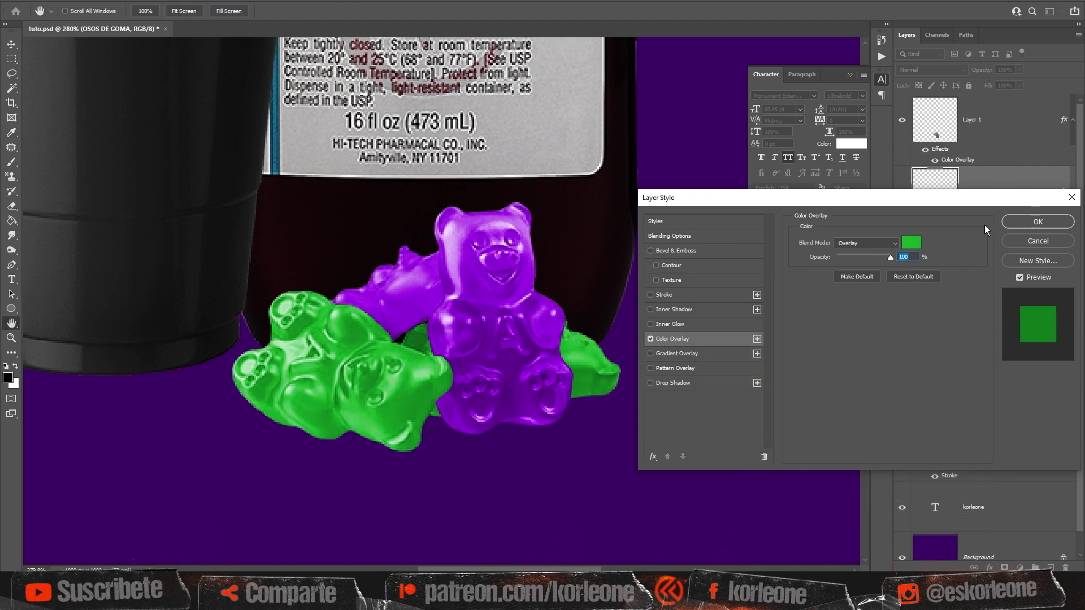
{"action": "left_click", "coordinate": [1021, 222]}
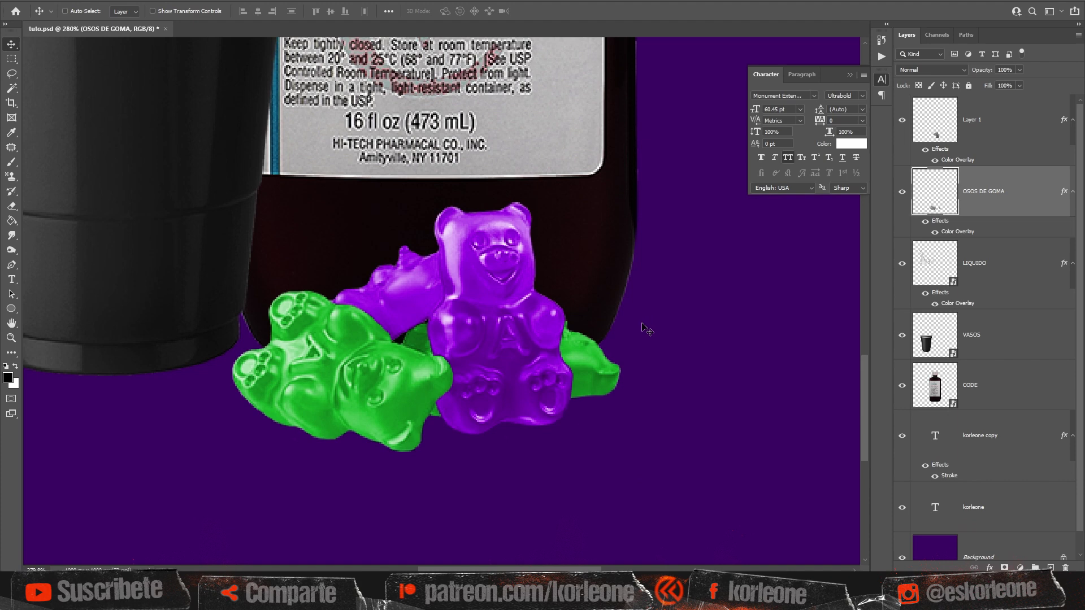
{"action": "left_click", "coordinate": [11, 338]}
{"action": "left_click_drag", "start_coordinate": [534, 314], "coordinate": [521, 322]}
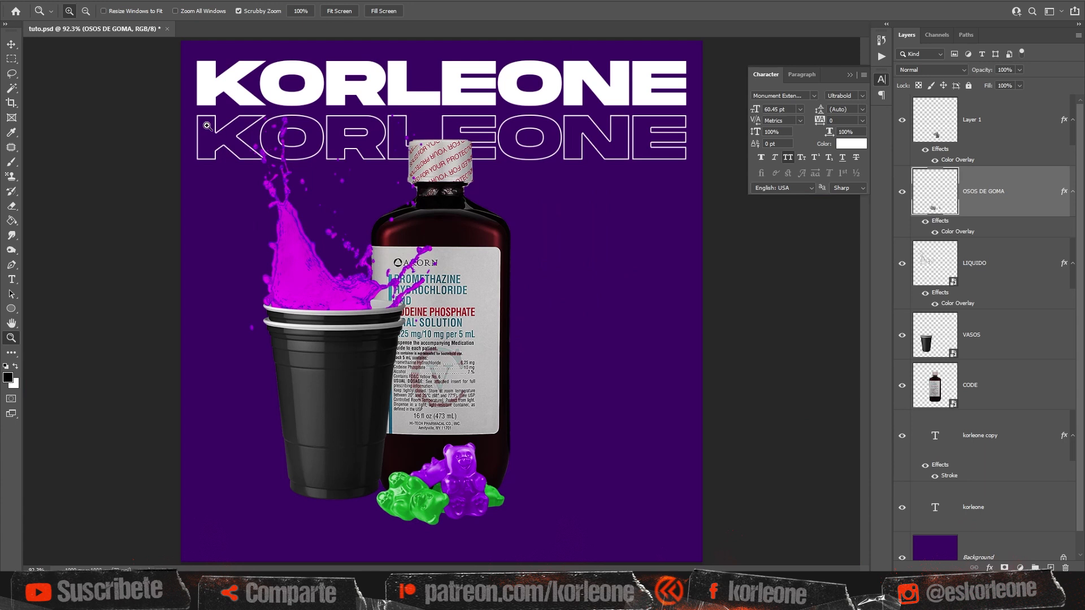
{"action": "left_click", "coordinate": [12, 45]}
{"action": "key", "text": "ctrl+s"}
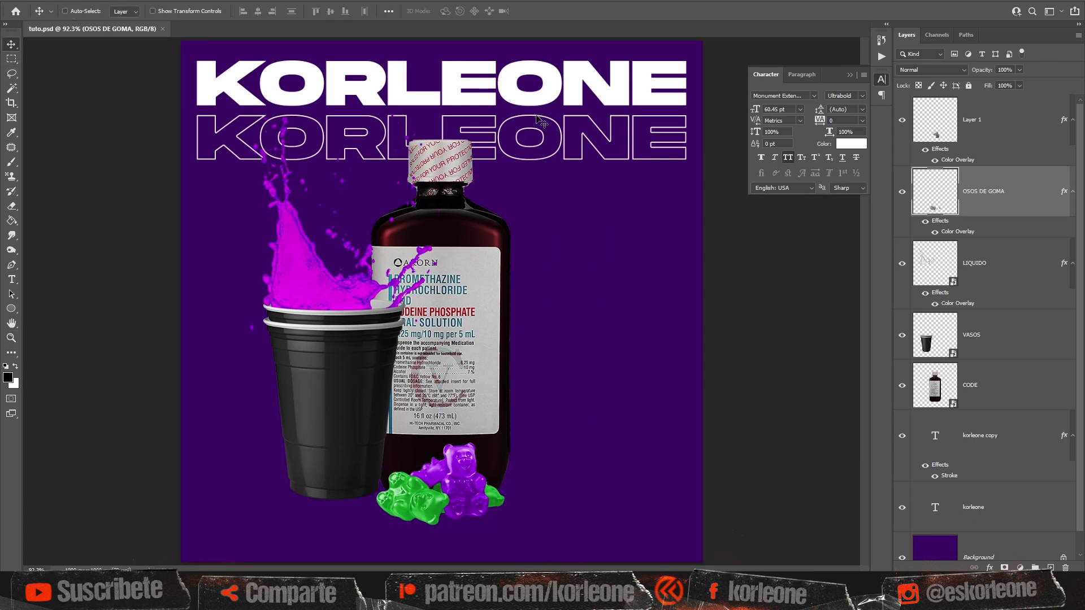
Step: Place the SODA LIMON bottle image at 83.95% scale beside the medicine bottle, just above the OSOS DE GOMA layer
{"action": "left_click_drag", "start_coordinate": [356, 593], "coordinate": [547, 290]}
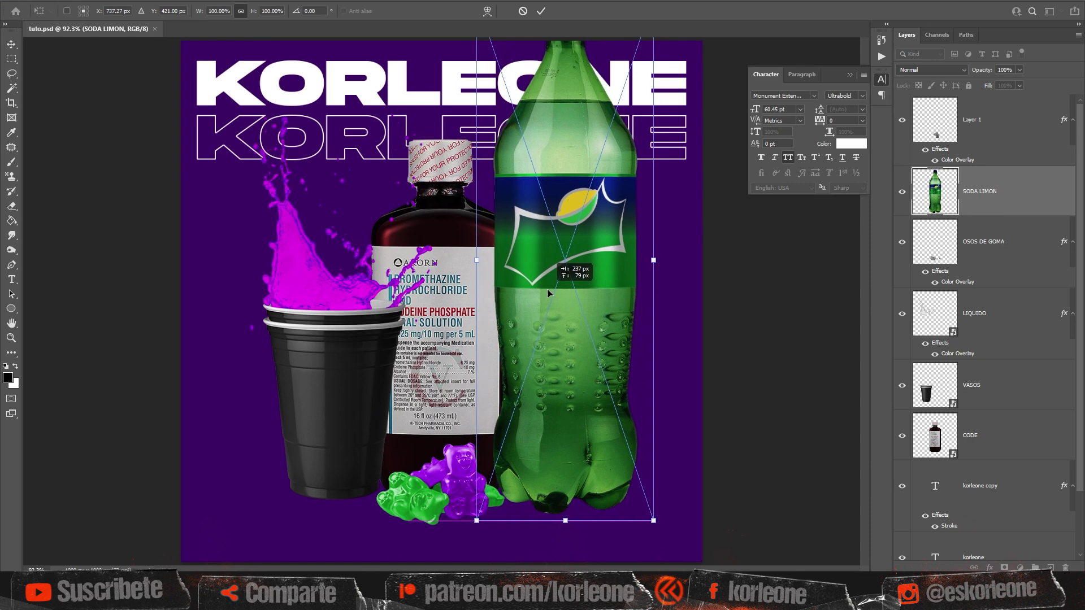
{"action": "scroll", "coordinate": [608, 161], "scroll_direction": "down", "scroll_amount": 1}
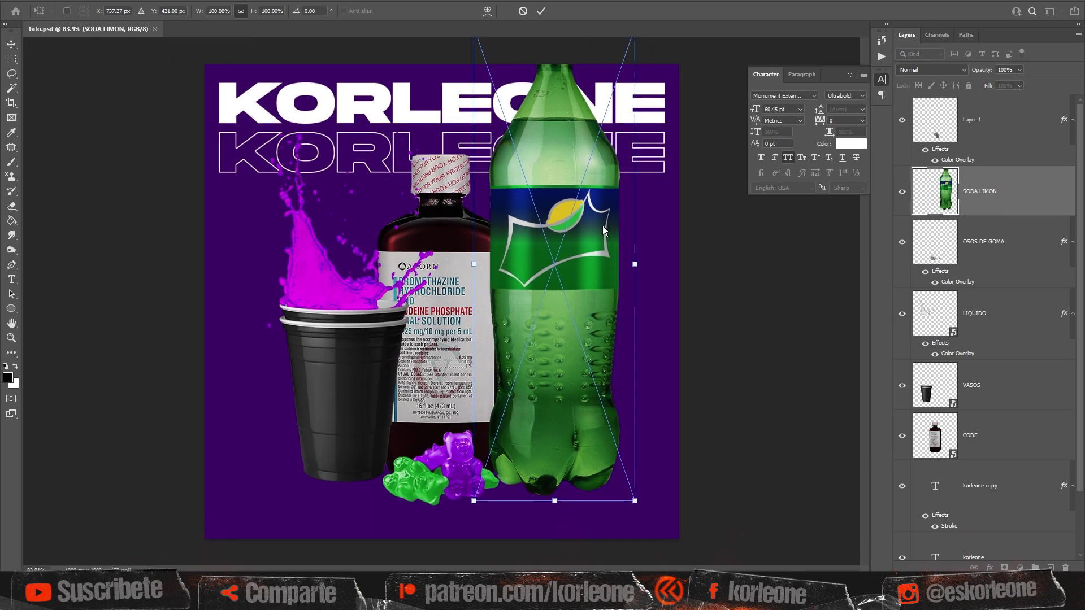
{"action": "scroll", "coordinate": [603, 226], "scroll_direction": "down", "scroll_amount": 1}
{"action": "left_click_drag", "start_coordinate": [617, 51], "coordinate": [593, 120]}
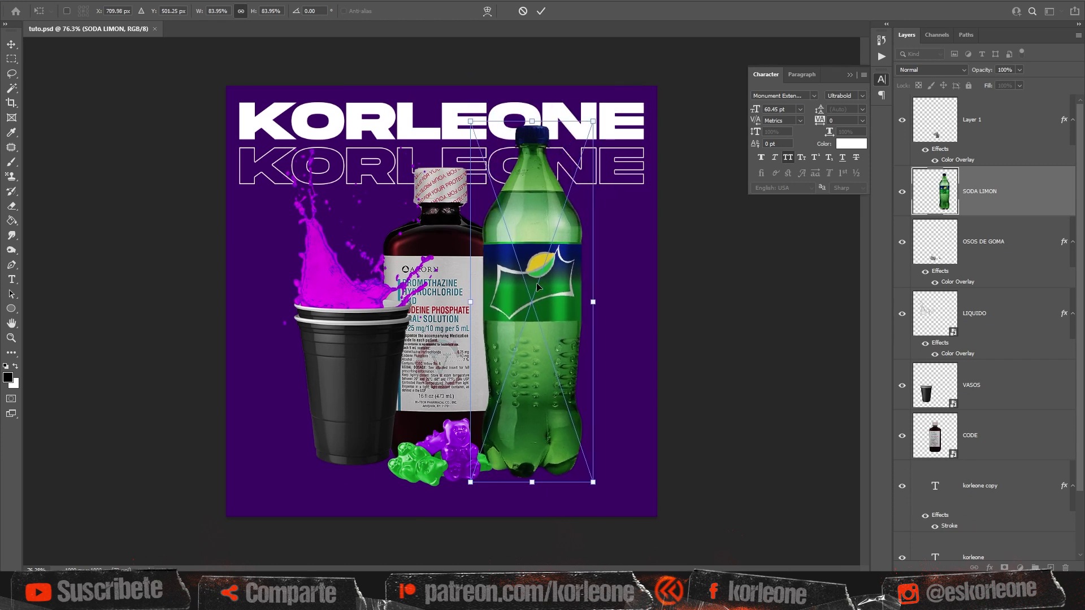
{"action": "key", "text": "Return"}
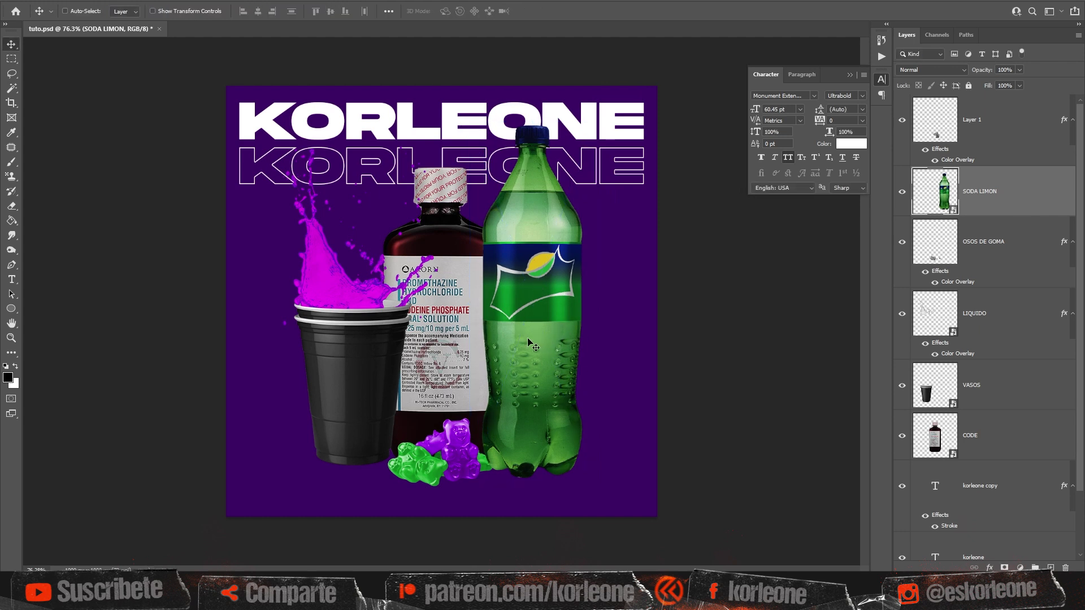
Step: Reduce the soda bottle to 83.72% scale, nudge it left against the medicine bottle and save the document
{"action": "left_click_drag", "start_coordinate": [553, 356], "coordinate": [560, 356]}
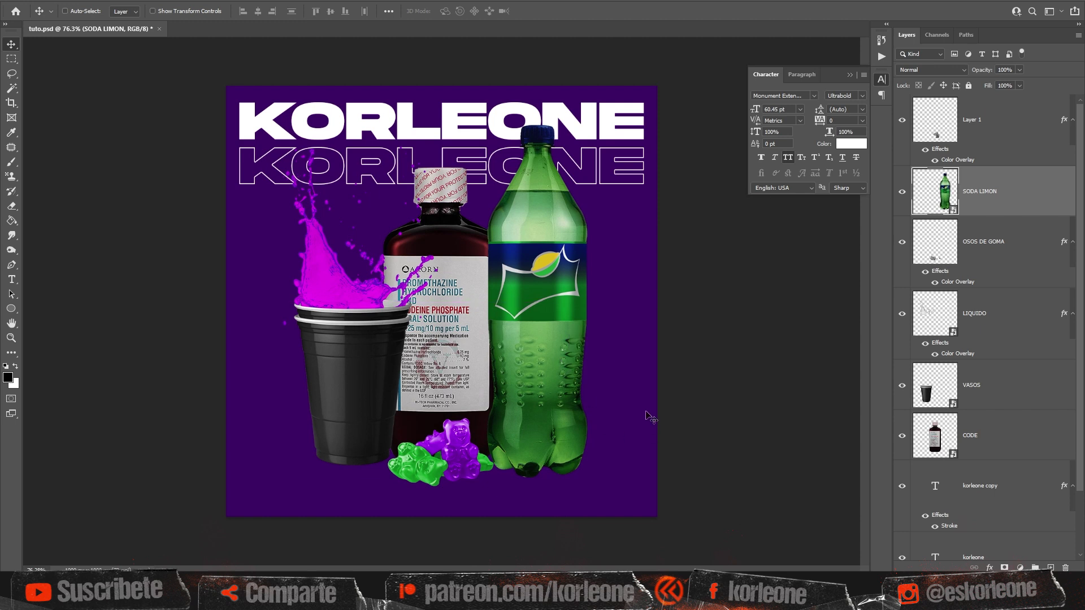
{"action": "key", "text": "ctrl+t"}
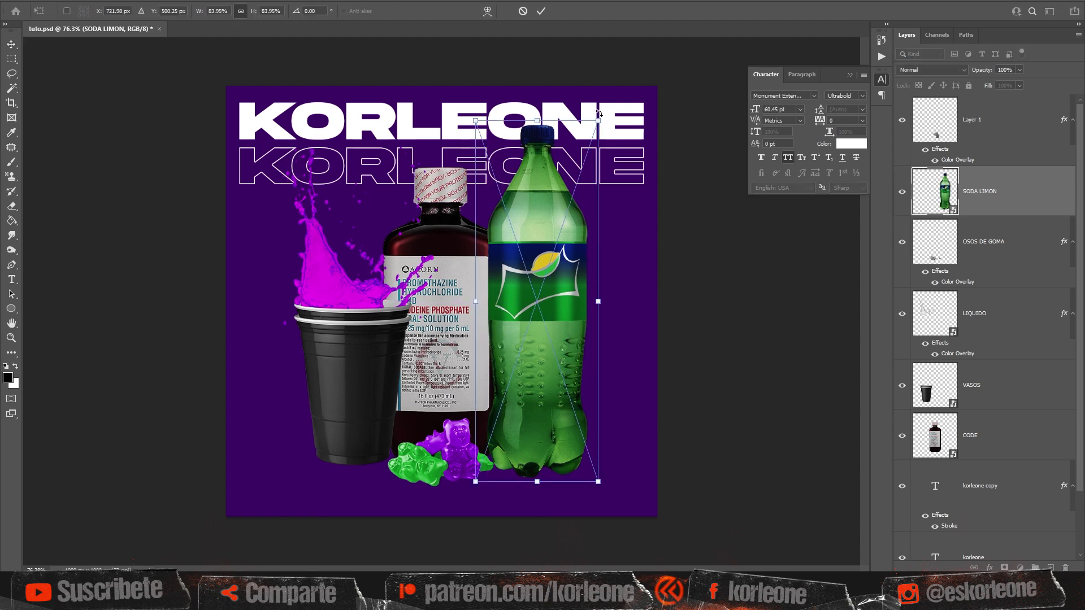
{"action": "left_click_drag", "start_coordinate": [597, 120], "coordinate": [596, 121]}
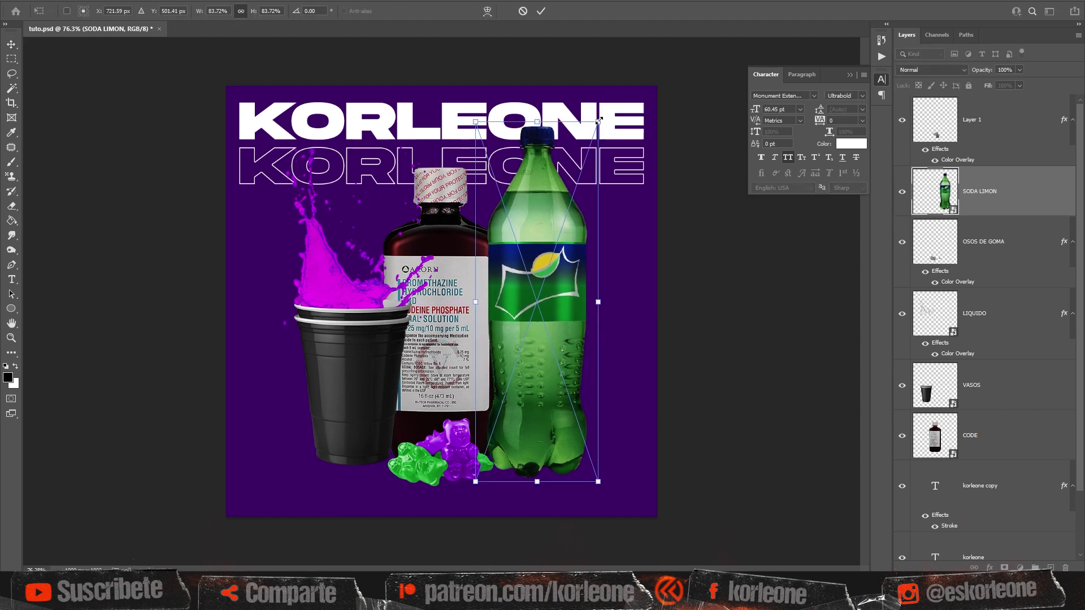
{"action": "key", "text": "Return"}
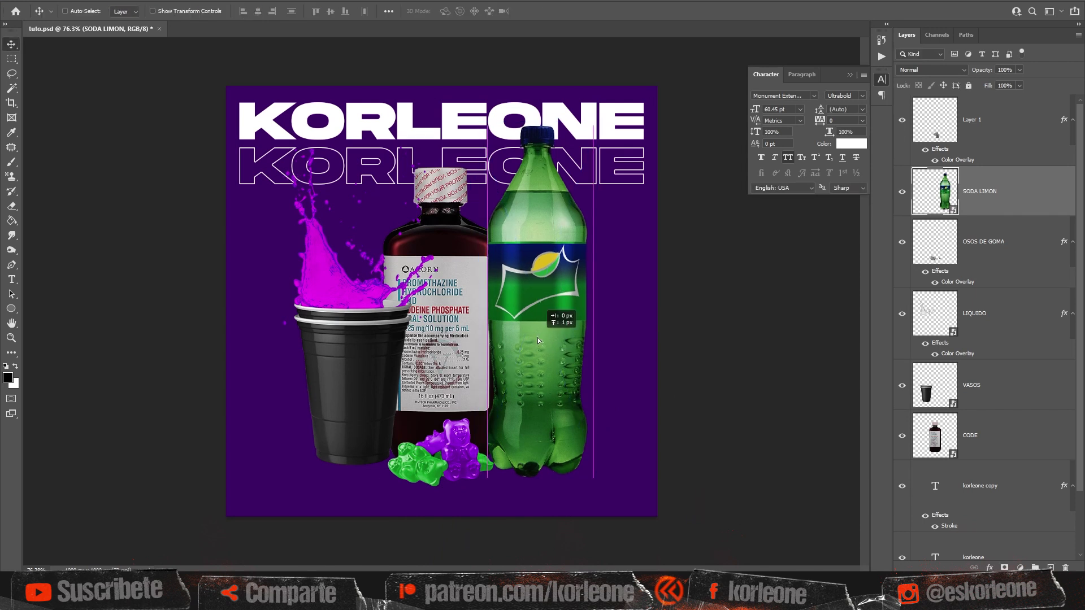
{"action": "key", "text": "Left"}
{"action": "key", "text": "Left"}
{"action": "key", "text": "Left"}
{"action": "key", "text": "Left"}
{"action": "key", "text": "Left"}
{"action": "key", "text": "Left"}
{"action": "key", "text": "Left"}
{"action": "key", "text": "Left"}
{"action": "key", "text": "Left"}
{"action": "key", "text": "Left"}
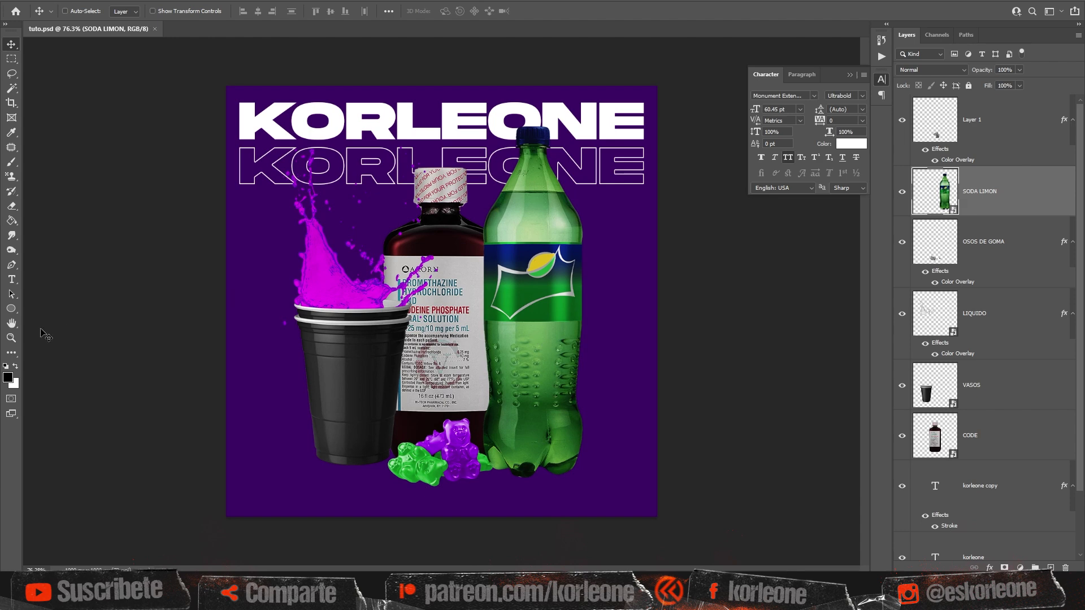
Step: Activate the Type tool at the soda bottle's label and set its font to Arial Black
{"action": "left_click", "coordinate": [14, 338]}
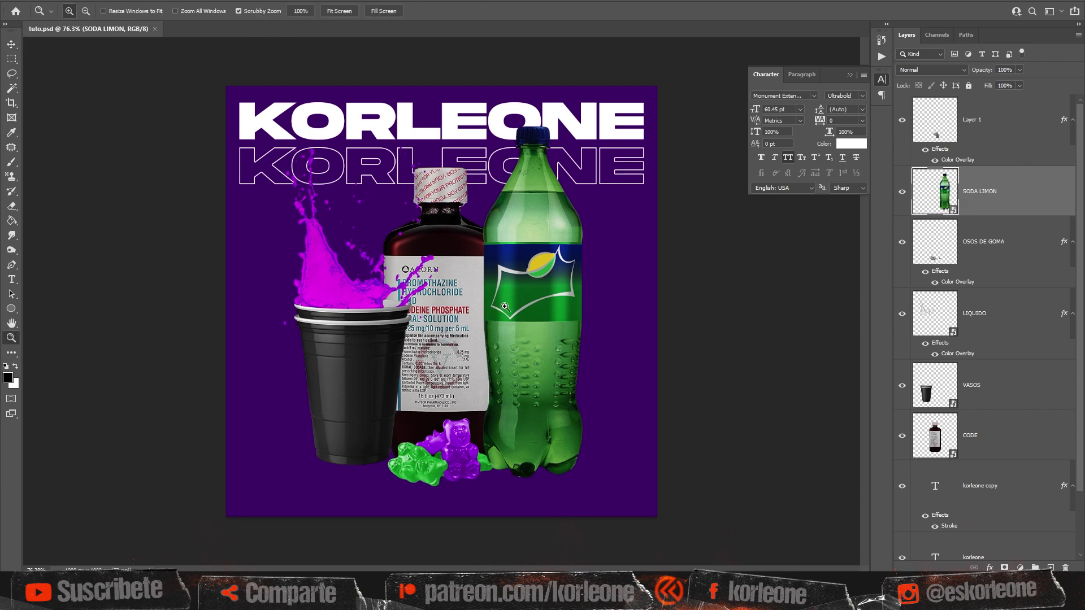
{"action": "mouse_move", "coordinate": [572, 308]}
{"action": "left_mouse_down"}
{"action": "mouse_move", "coordinate": [645, 258]}
{"action": "mouse_move", "coordinate": [484, 242]}
{"action": "mouse_move", "coordinate": [562, 310]}
{"action": "left_mouse_up"}
{"action": "left_click_drag", "start_coordinate": [419, 321], "coordinate": [562, 327]}
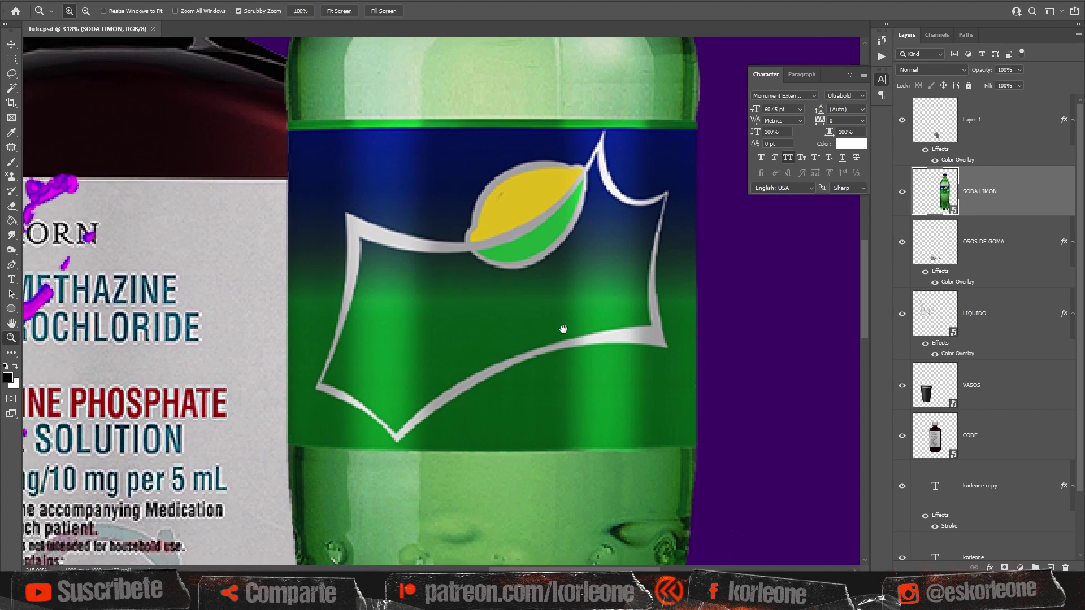
{"action": "left_click_drag", "start_coordinate": [561, 264], "coordinate": [548, 251]}
{"action": "left_click_drag", "start_coordinate": [559, 330], "coordinate": [547, 280]}
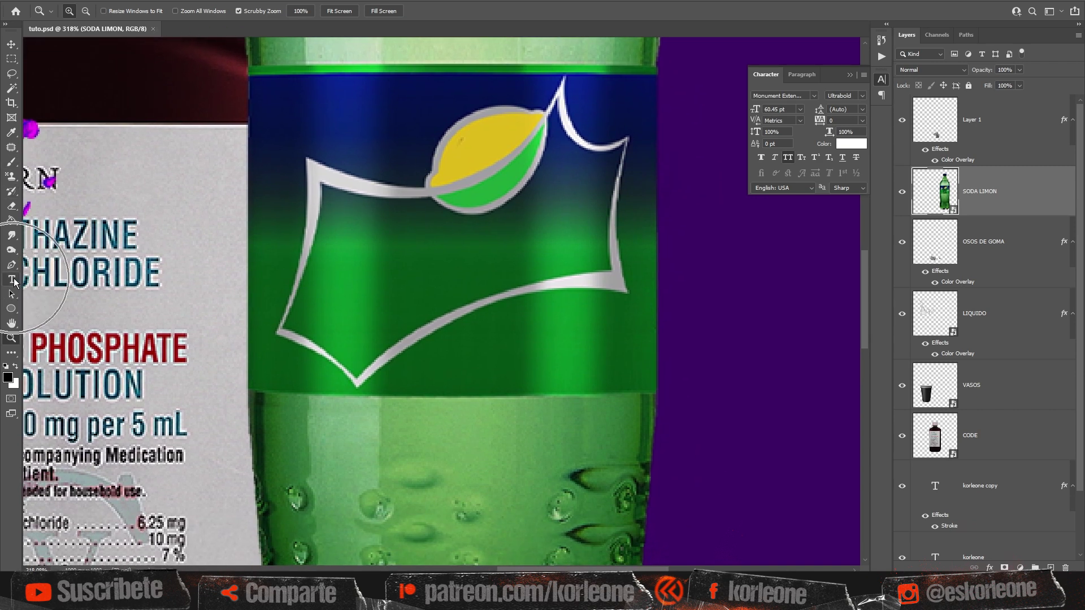
{"action": "left_click", "coordinate": [12, 279]}
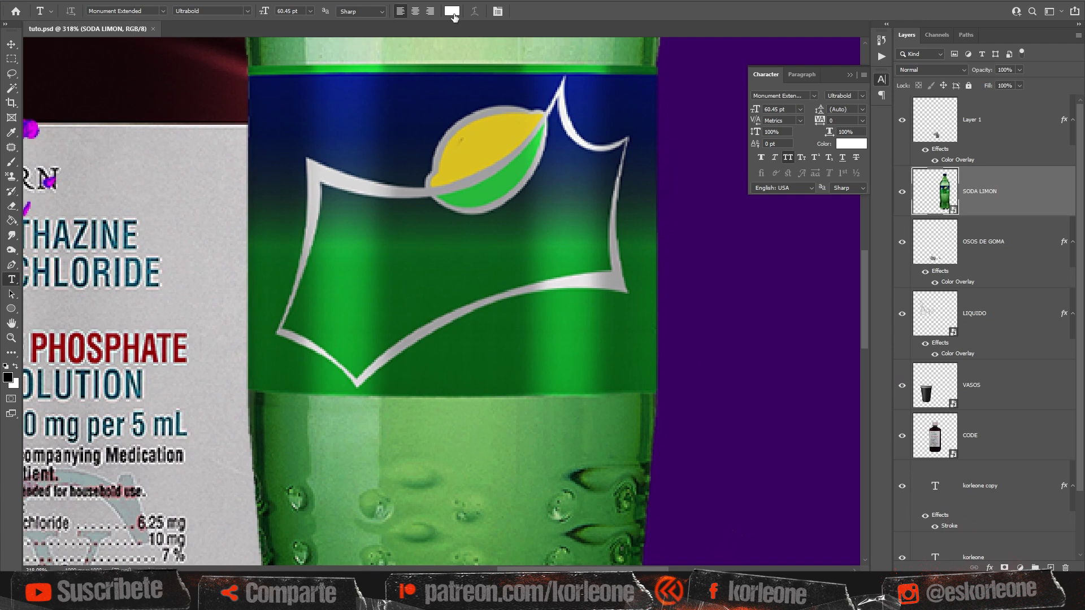
{"action": "left_click", "coordinate": [145, 11]}
{"action": "type", "text": "arial"}
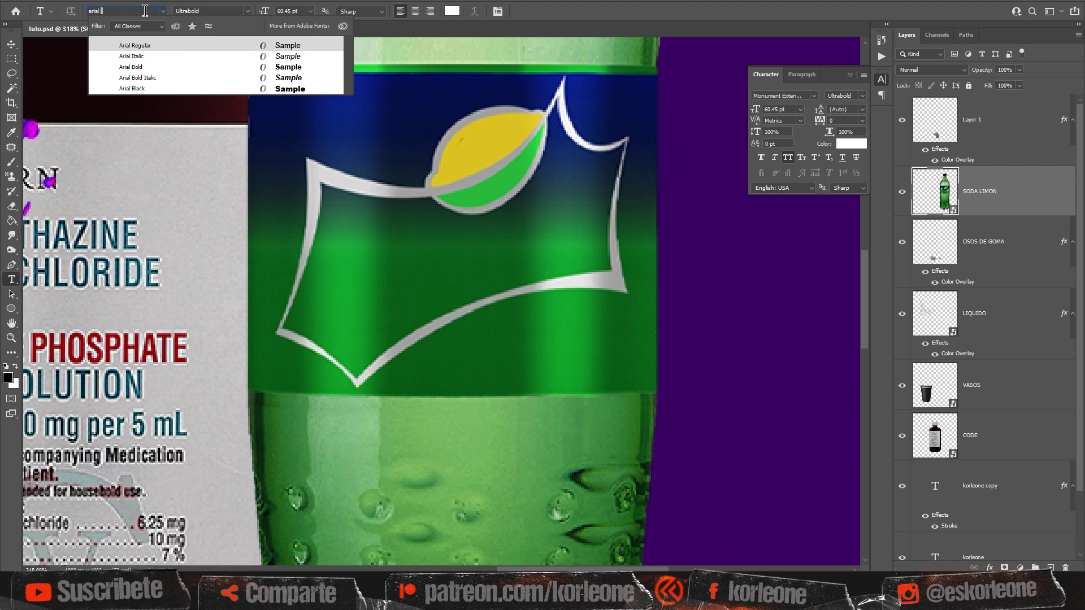
{"action": "type", "text": " b"}
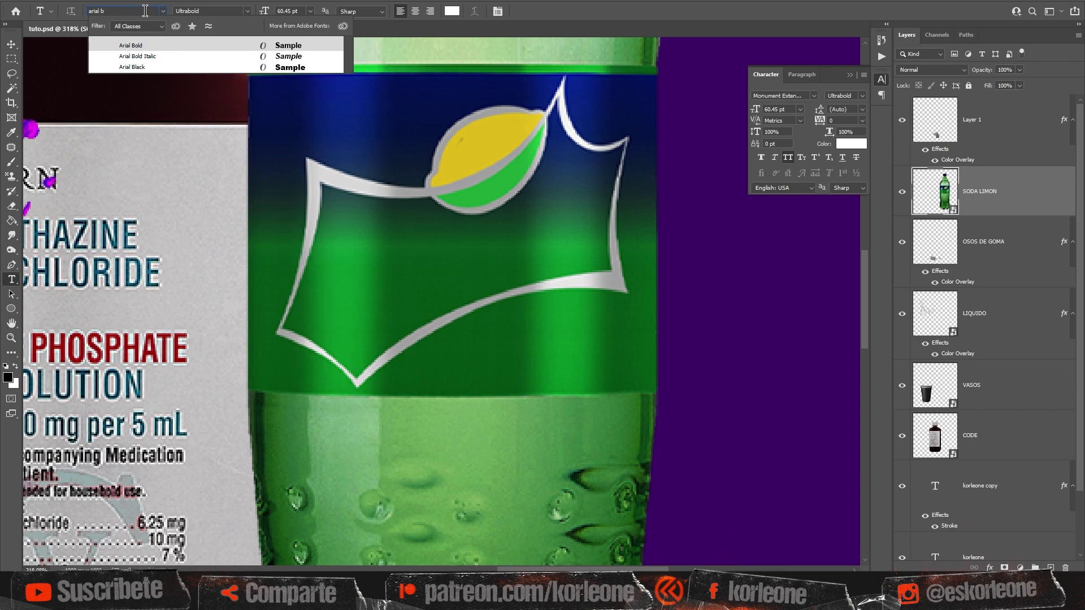
{"action": "type", "text": "la"}
{"action": "left_click", "coordinate": [142, 46]}
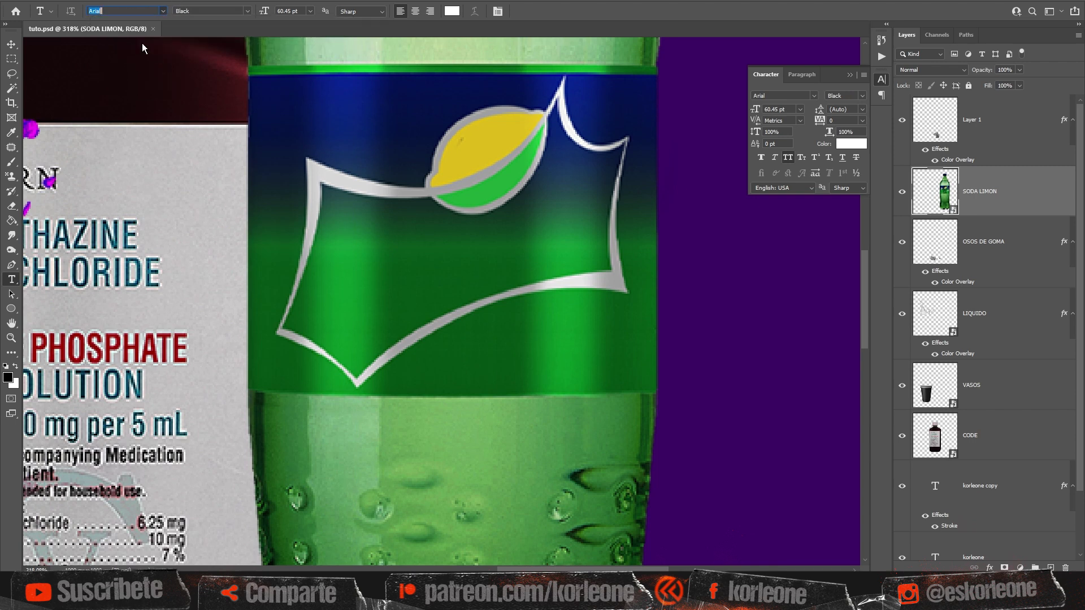
Step: Add the white all-caps text SUSCRIBETE across the soda bottle's label
{"action": "left_click", "coordinate": [789, 158]}
{"action": "left_click", "coordinate": [325, 286]}
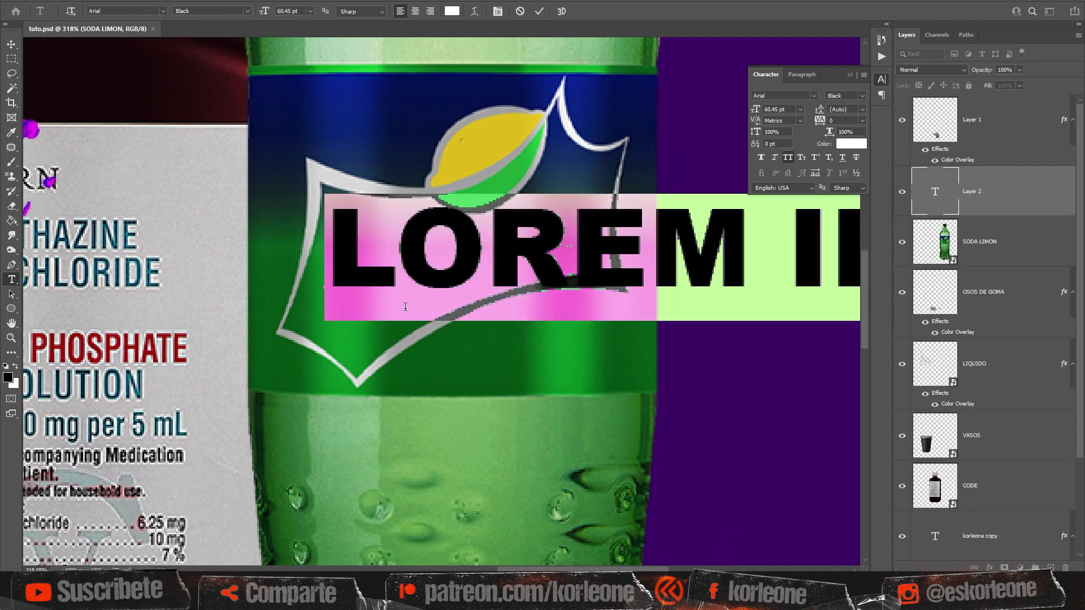
{"action": "type", "text": "SU"}
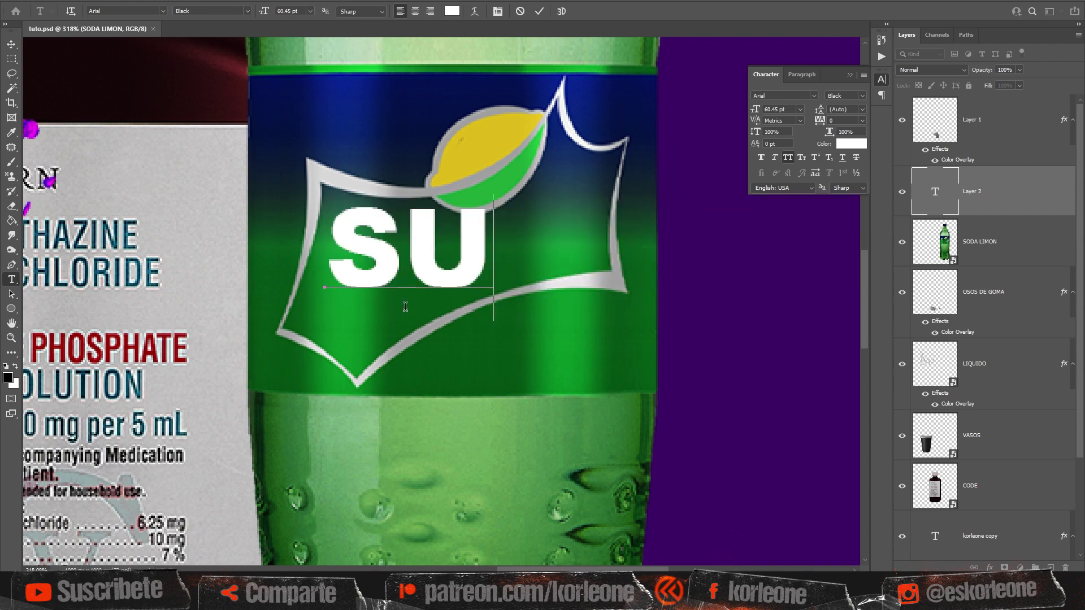
{"action": "type", "text": "SCRIB"}
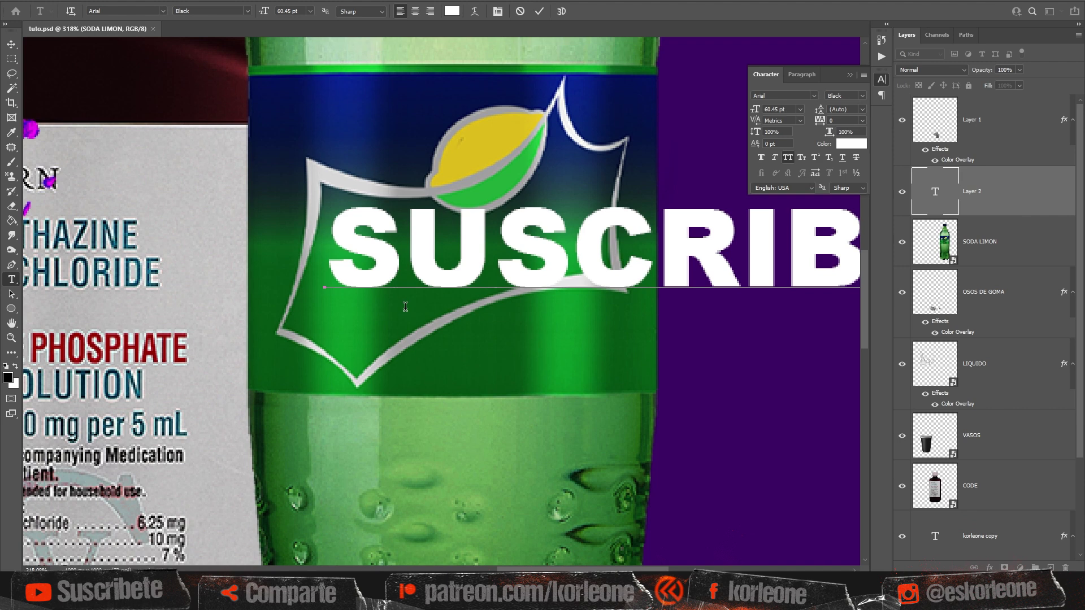
Step: Scale the SUSCRIBETE text down to about 61.59% and position it over the bottle's label
{"action": "left_click", "coordinate": [11, 44]}
{"action": "left_click_drag", "start_coordinate": [706, 243], "coordinate": [552, 242]}
{"action": "key", "text": "ctrl+t"}
{"action": "left_click_drag", "start_coordinate": [201, 194], "coordinate": [502, 220]}
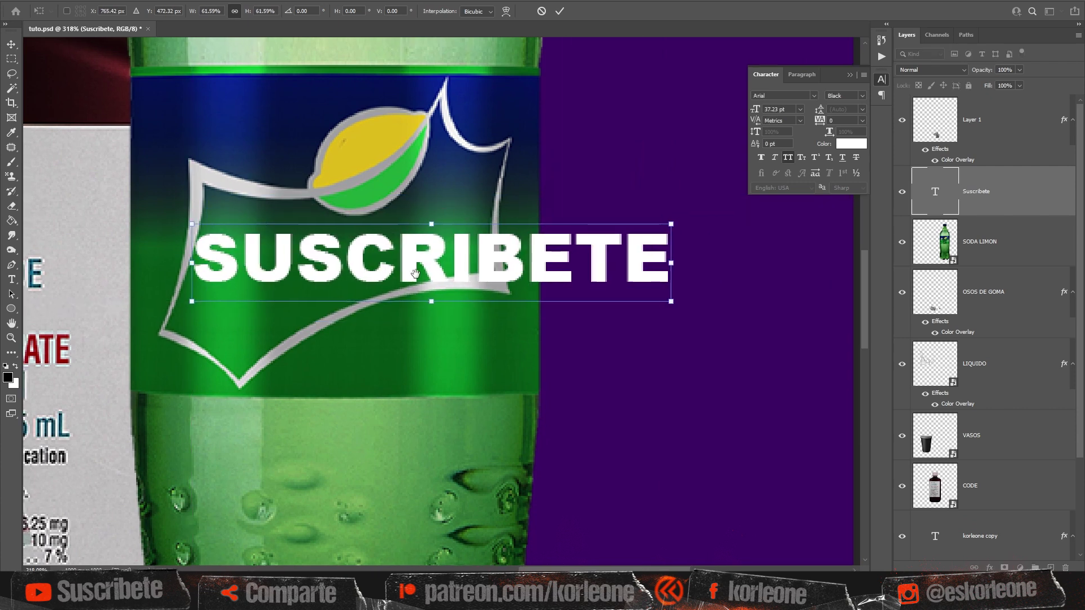
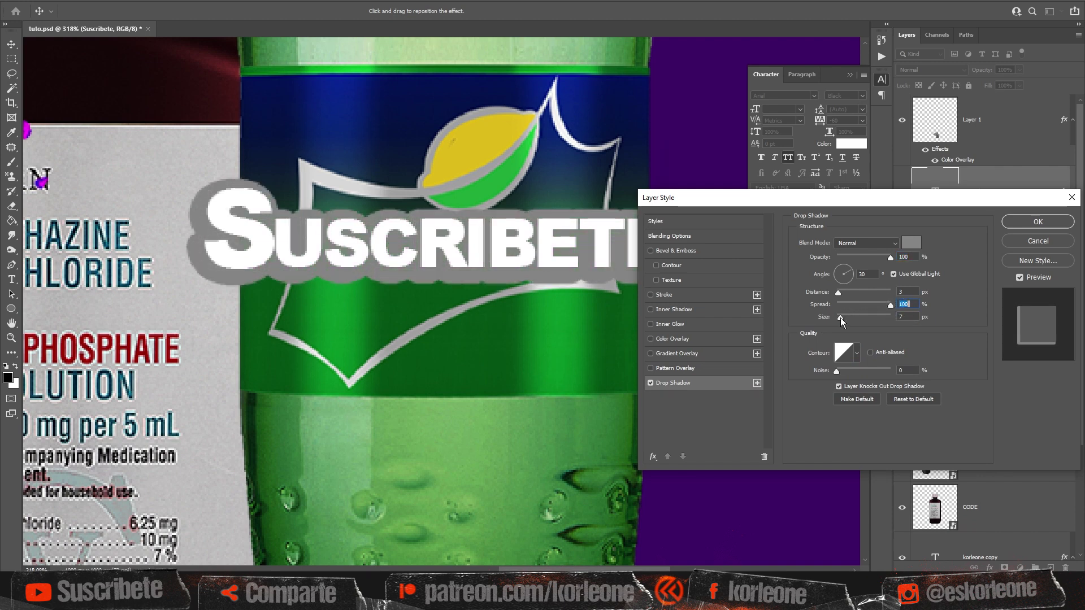
Step: Reduce the size of the text's grey drop shadow to 1 px, with the spread at 100%
{"action": "left_click_drag", "start_coordinate": [839, 318], "coordinate": [839, 318]}
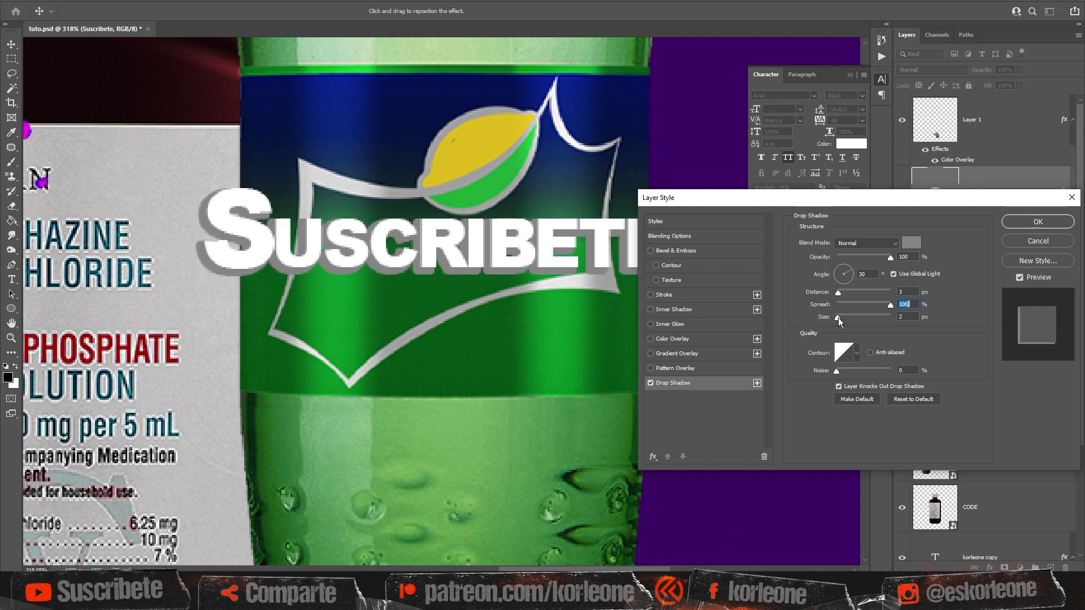
{"action": "left_click_drag", "start_coordinate": [838, 318], "coordinate": [837, 317]}
{"action": "left_click_drag", "start_coordinate": [691, 197], "coordinate": [750, 138]}
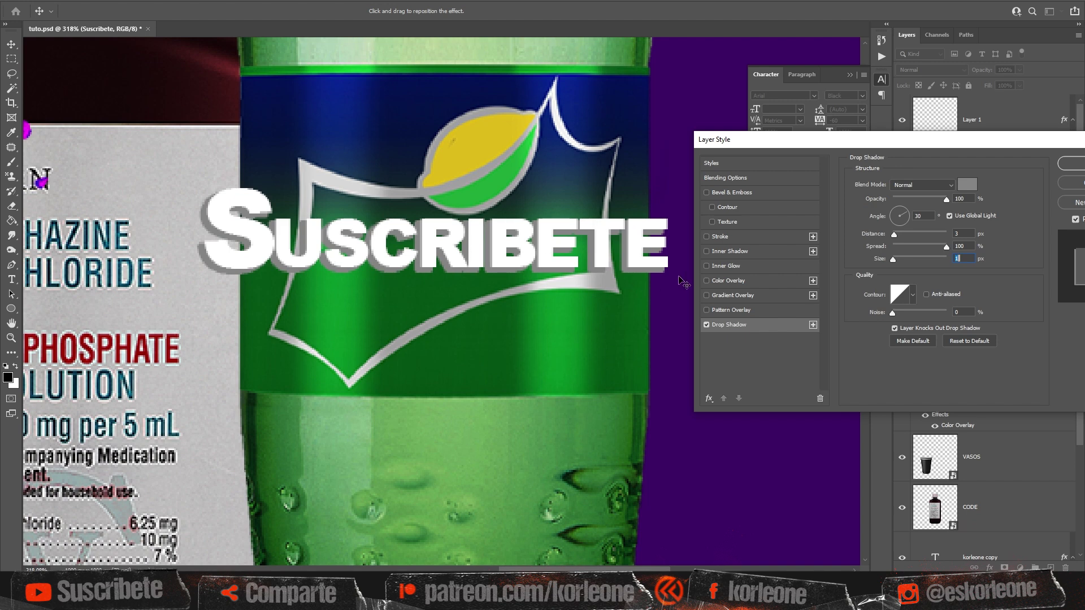
{"action": "type", "text": "15"}
Step: Duplicate the text's drop shadow and colour the lower copy bright blue, 0018ff
{"action": "left_click", "coordinate": [813, 325]}
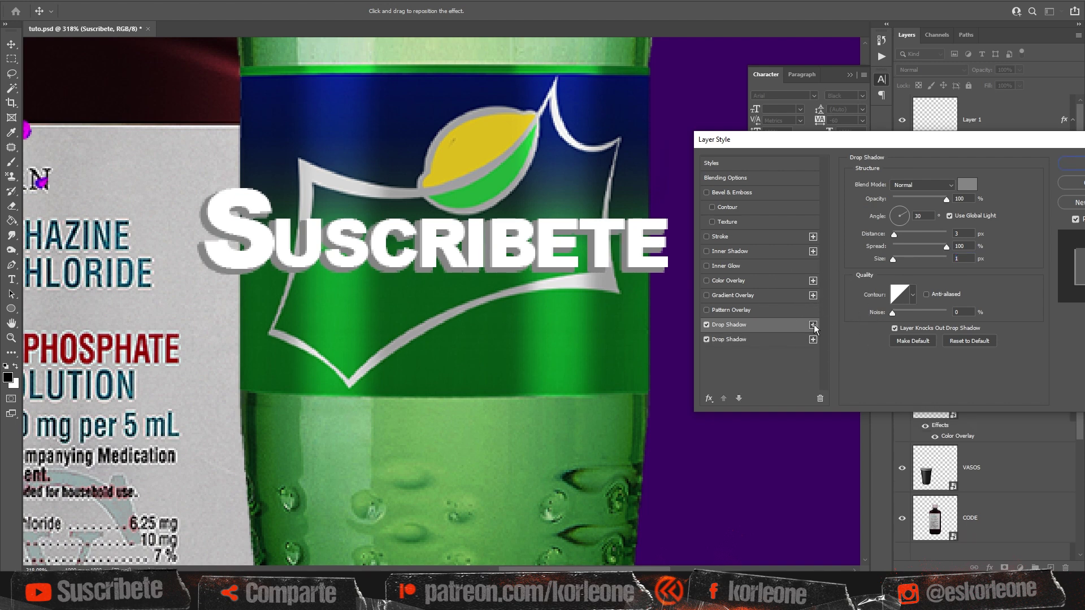
{"action": "left_click", "coordinate": [740, 339]}
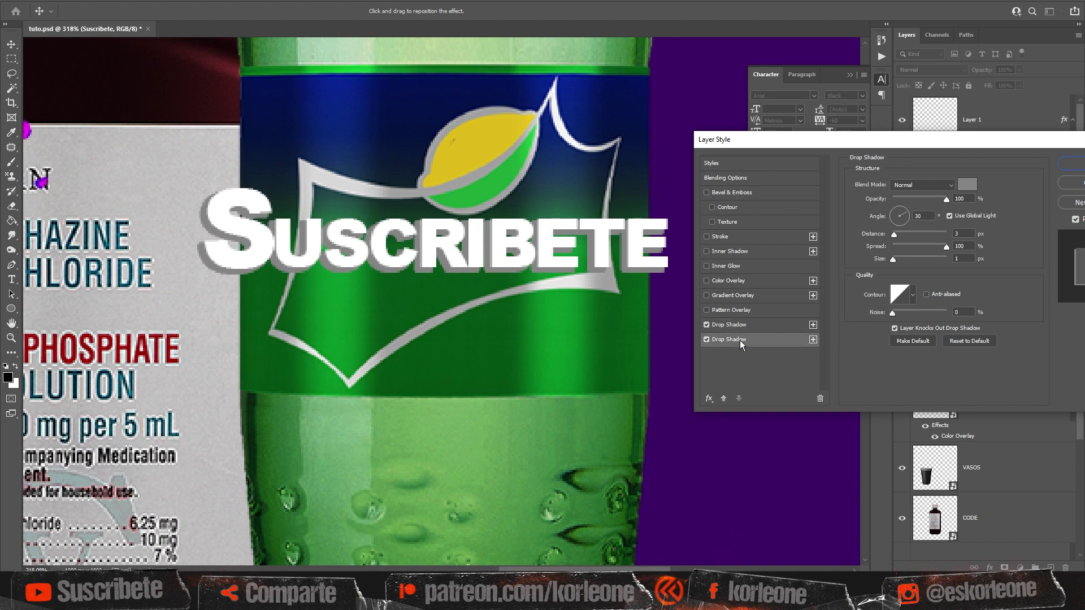
{"action": "left_click", "coordinate": [966, 184]}
{"action": "left_click", "coordinate": [855, 396]}
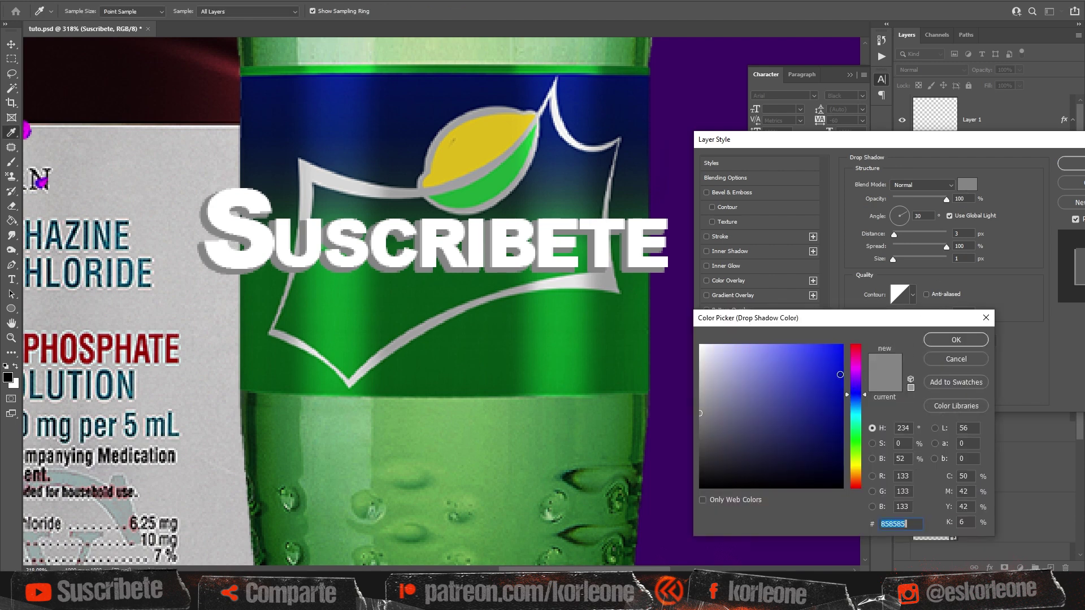
{"action": "left_click_drag", "start_coordinate": [841, 375], "coordinate": [848, 328]}
{"action": "left_click", "coordinate": [930, 341]}
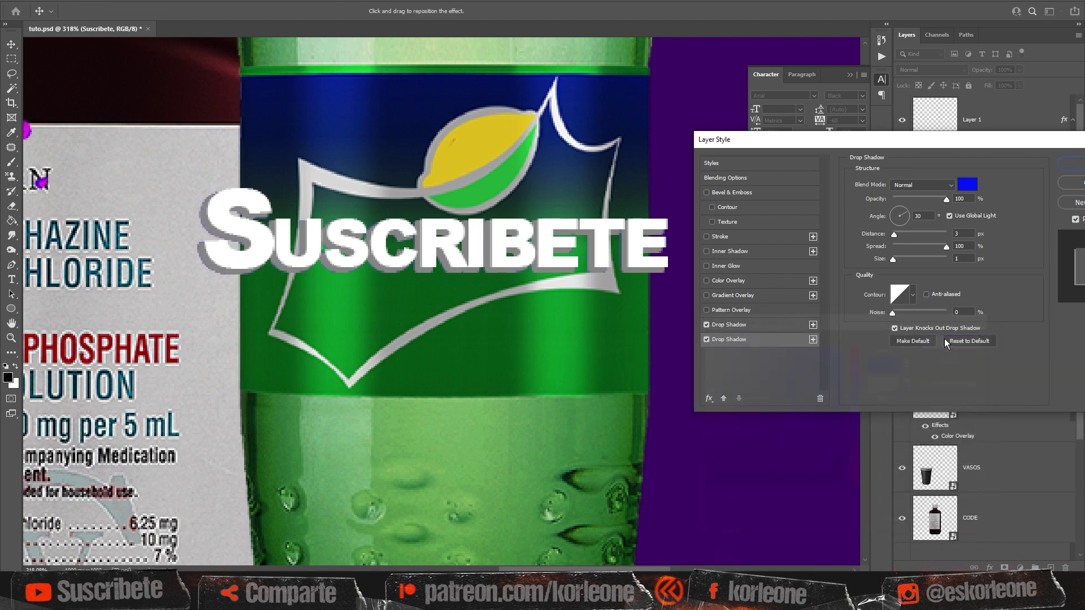
Step: Set the blue shadow to size 6 px, distance 4 px and angle 45°, sampling the label's dark blue 082289 as its colour
{"action": "left_click_drag", "start_coordinate": [893, 259], "coordinate": [896, 261]}
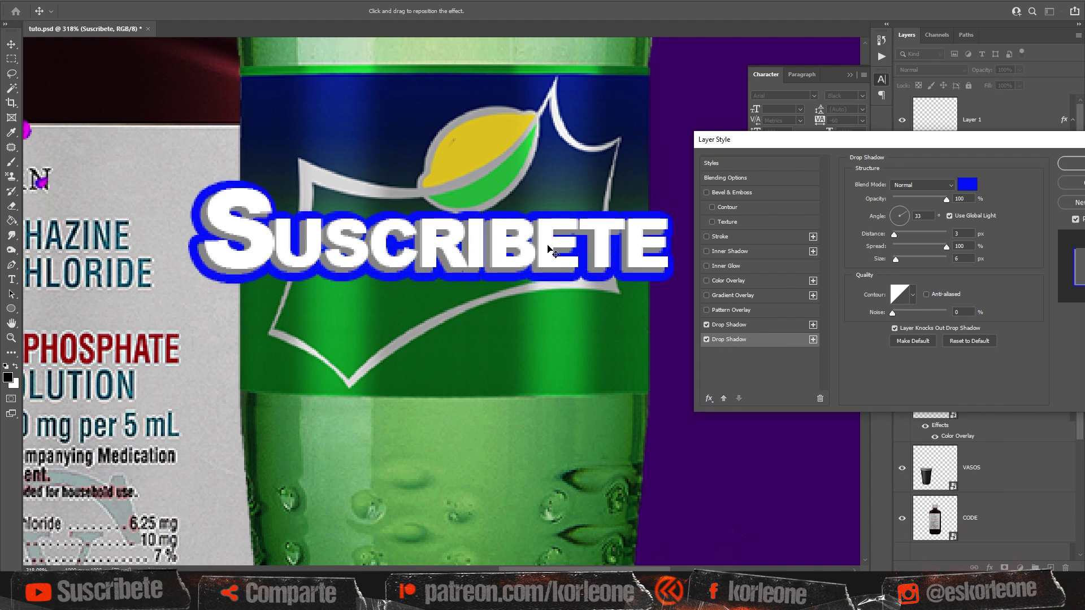
{"action": "left_click_drag", "start_coordinate": [548, 246], "coordinate": [549, 249]}
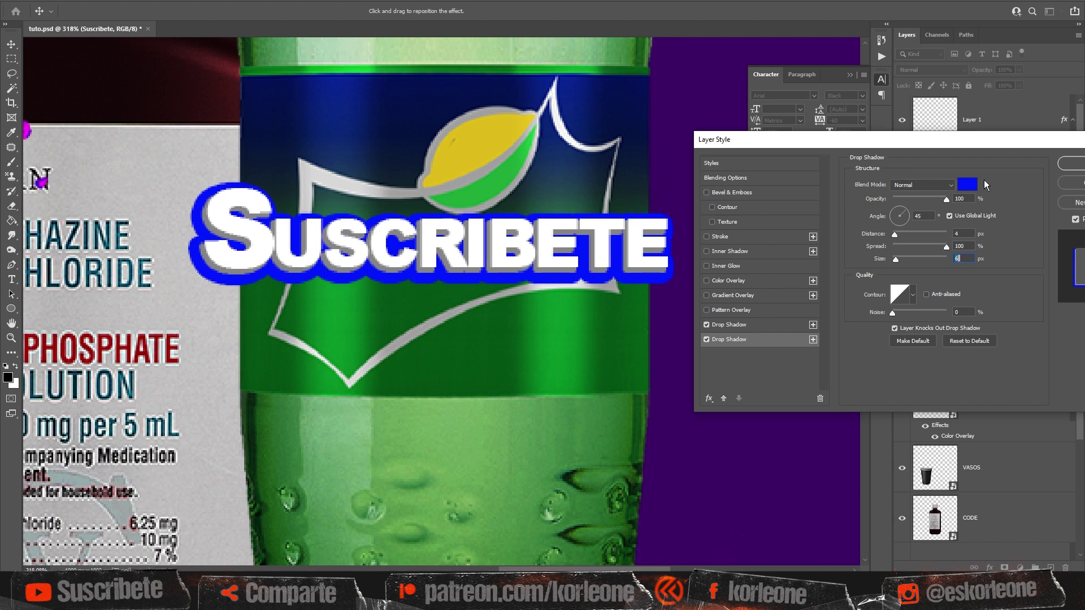
{"action": "left_click", "coordinate": [968, 185]}
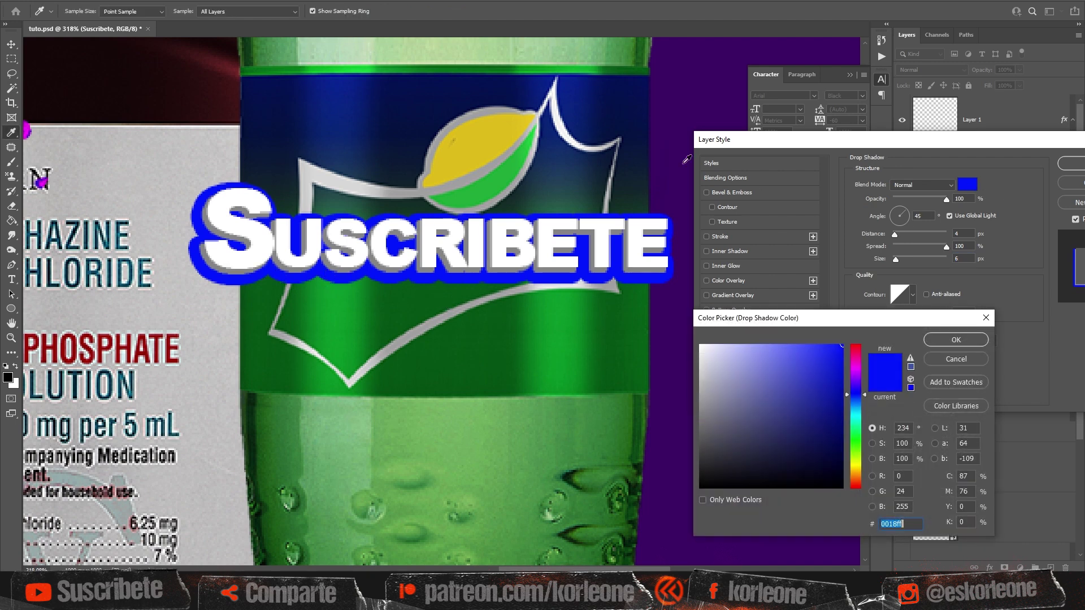
{"action": "left_click", "coordinate": [580, 89]}
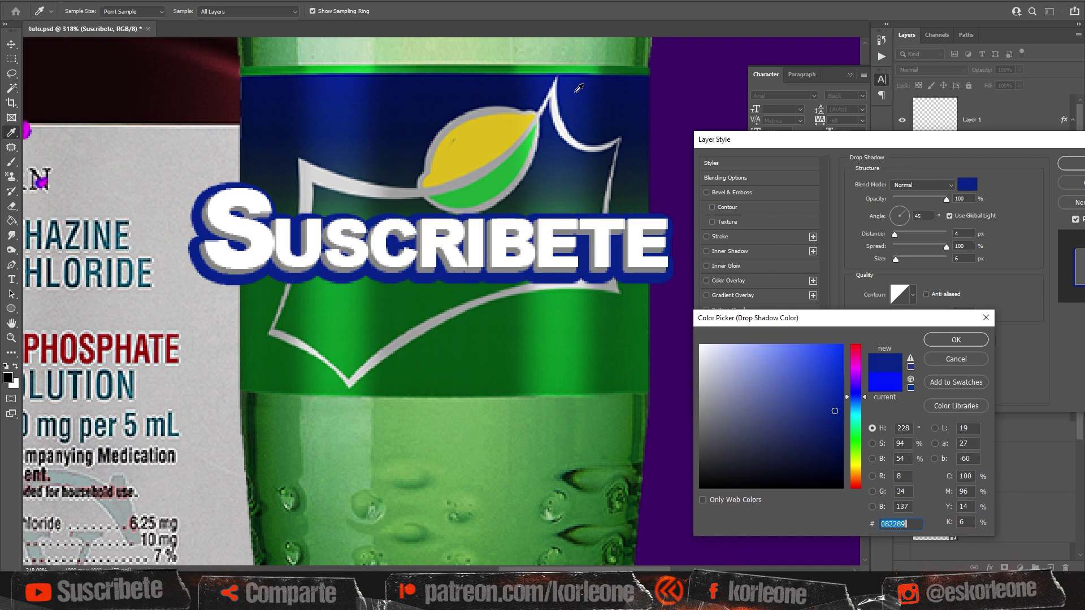
{"action": "left_click", "coordinate": [956, 340]}
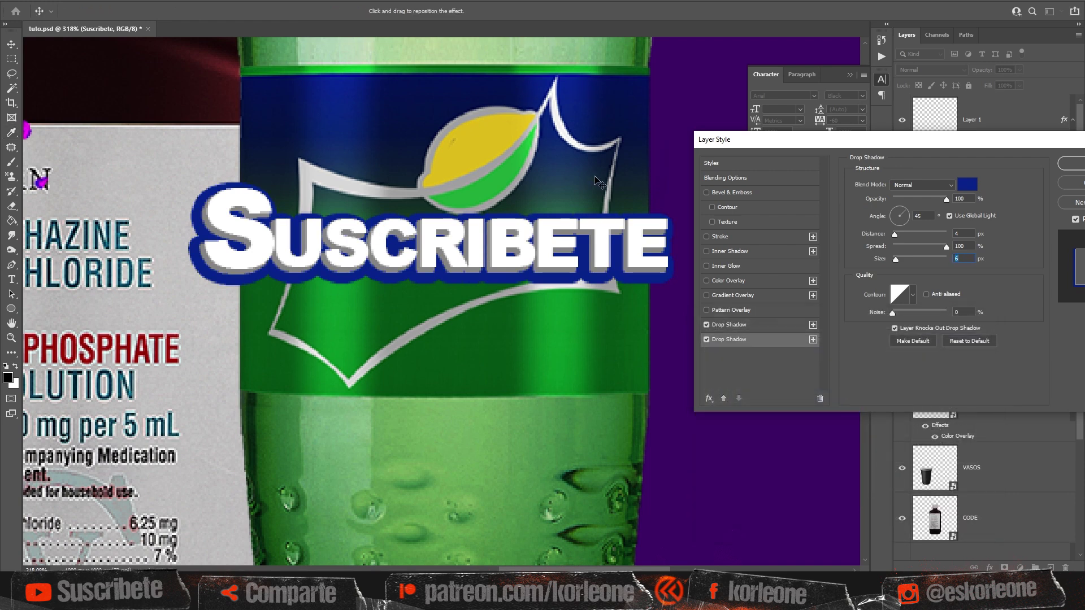
Step: Set the grey drop shadow's size to 2 px and apply the text's layer style
{"action": "left_click", "coordinate": [729, 323]}
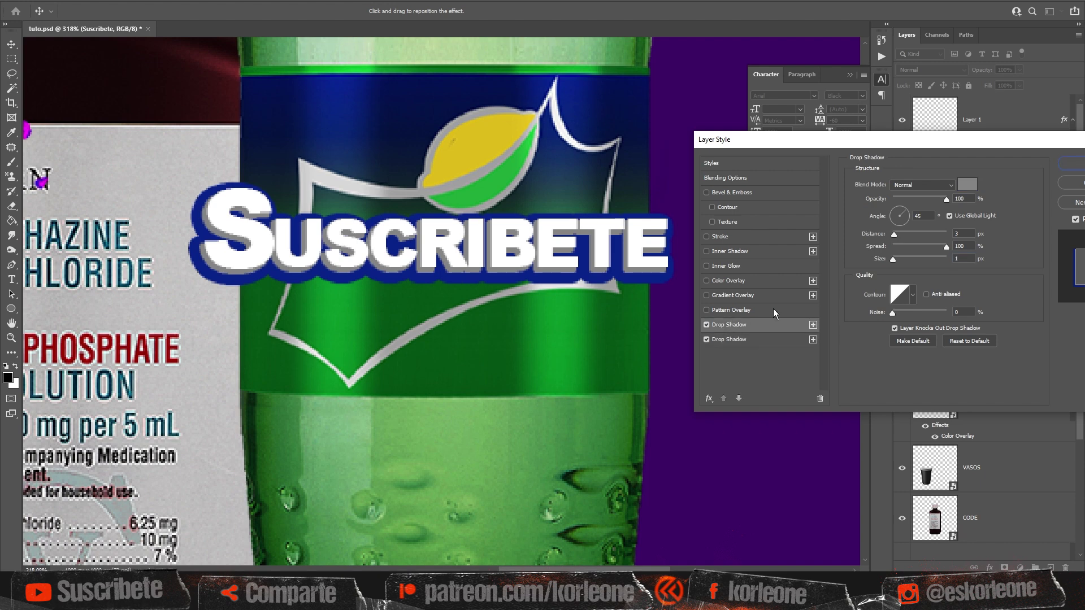
{"action": "left_click", "coordinate": [954, 258]}
{"action": "type", "text": "2"}
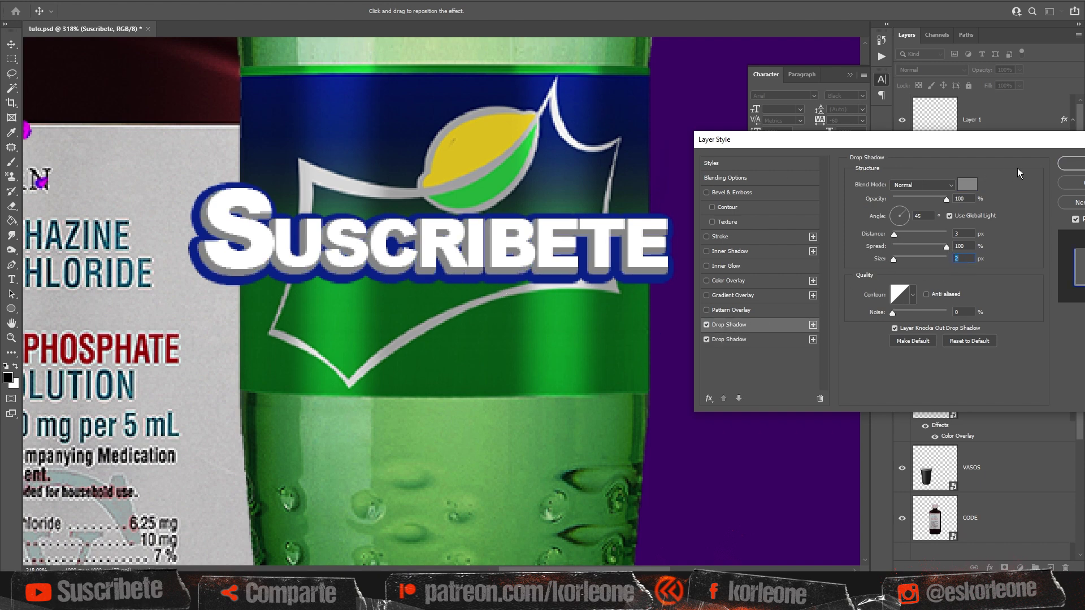
{"action": "left_click", "coordinate": [1074, 164]}
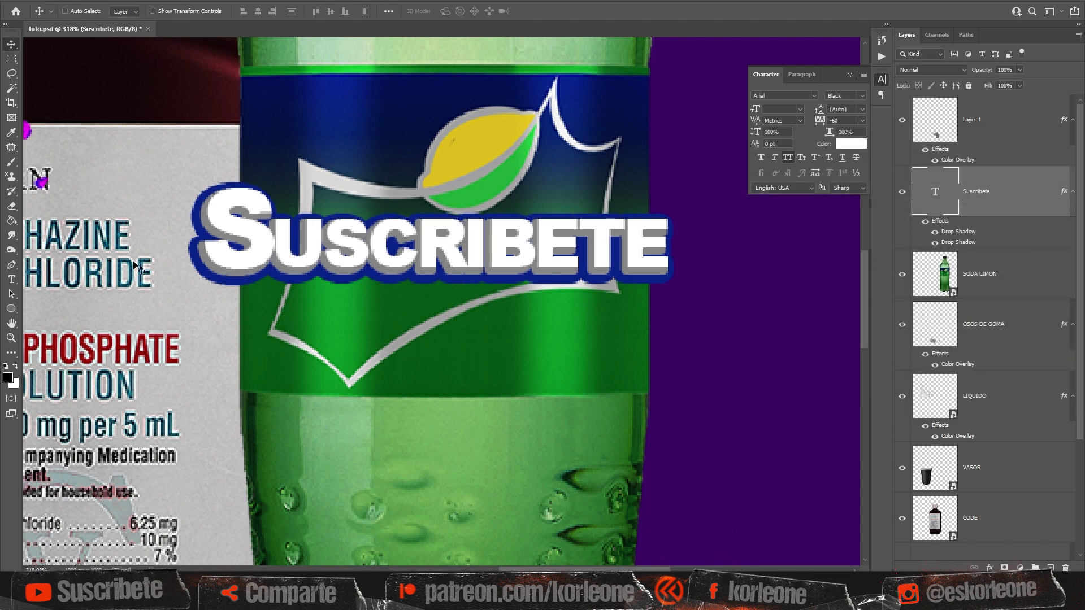
Step: Warp the SUSCRIBETE text with the Arch style, bend +15%, horizontal distortion -17% and vertical distortion -7%
{"action": "left_click", "coordinate": [12, 280]}
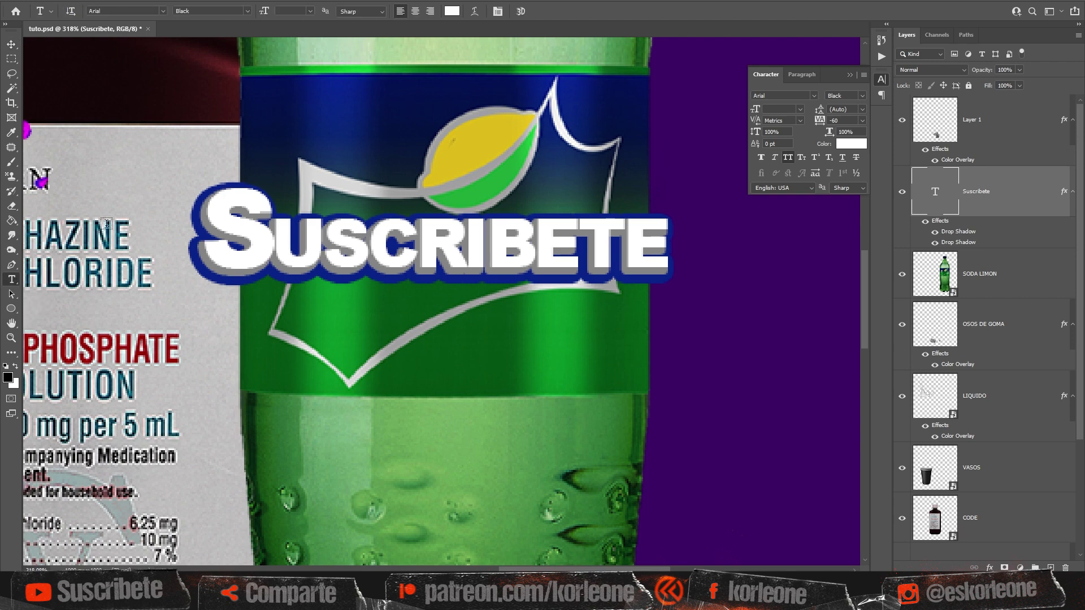
{"action": "left_click", "coordinate": [474, 13]}
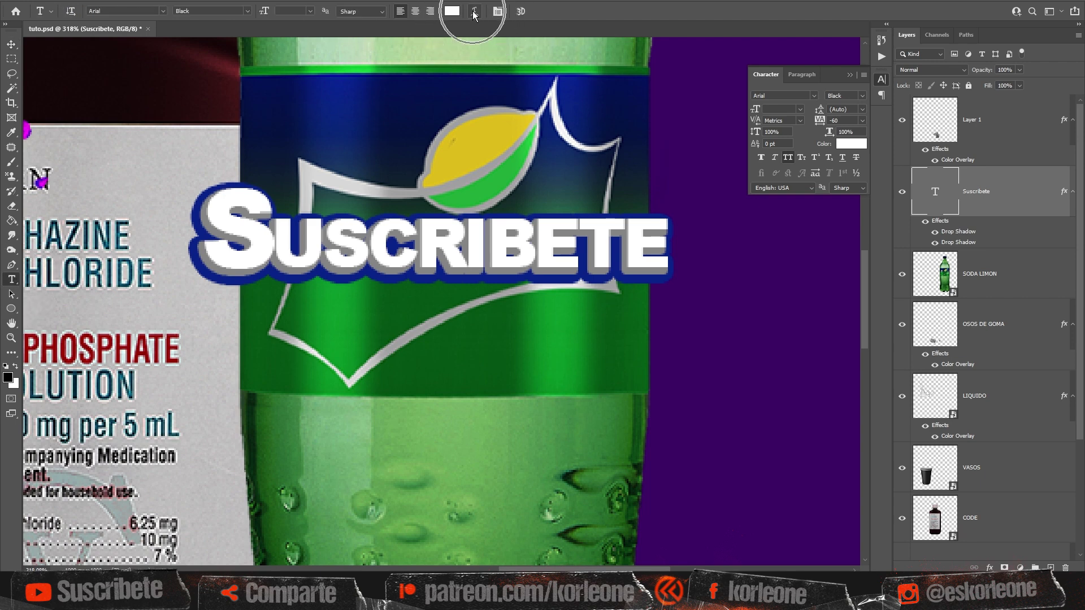
{"action": "left_click", "coordinate": [776, 132]}
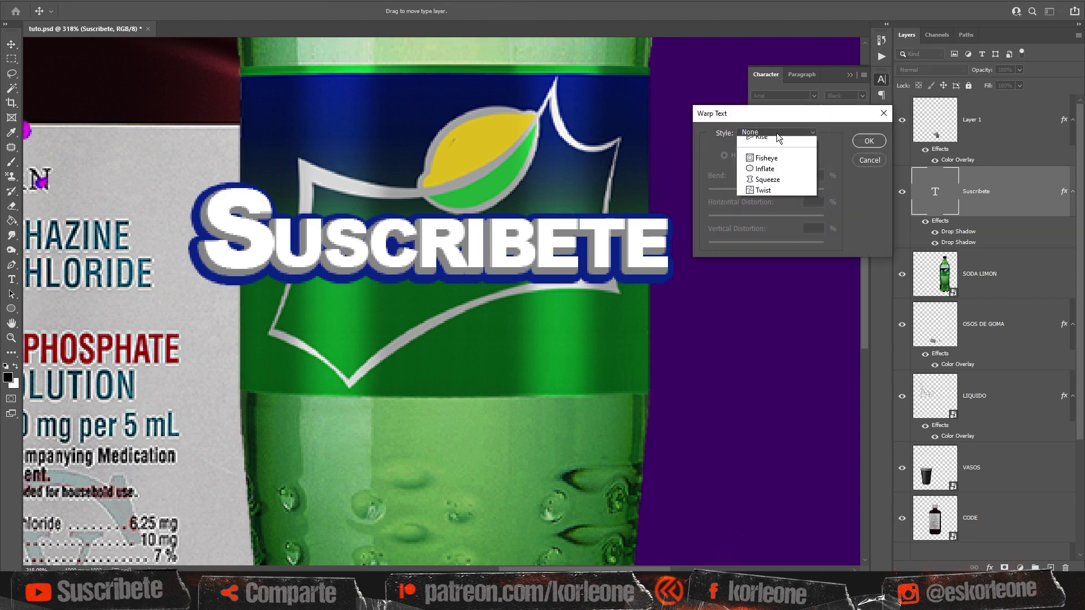
{"action": "left_click", "coordinate": [774, 212]}
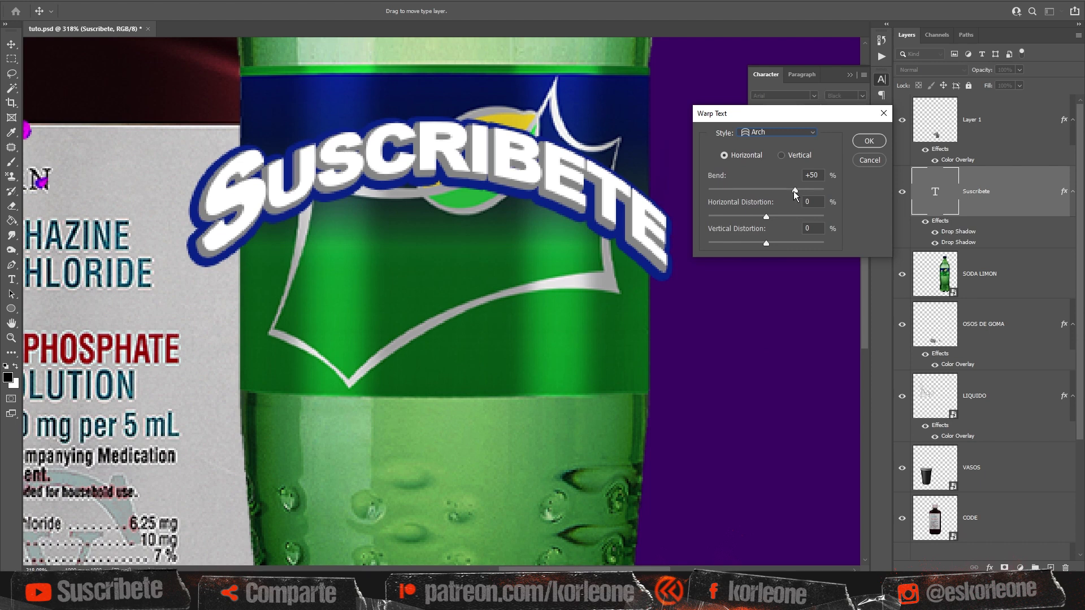
{"action": "left_click_drag", "start_coordinate": [795, 191], "coordinate": [781, 192]}
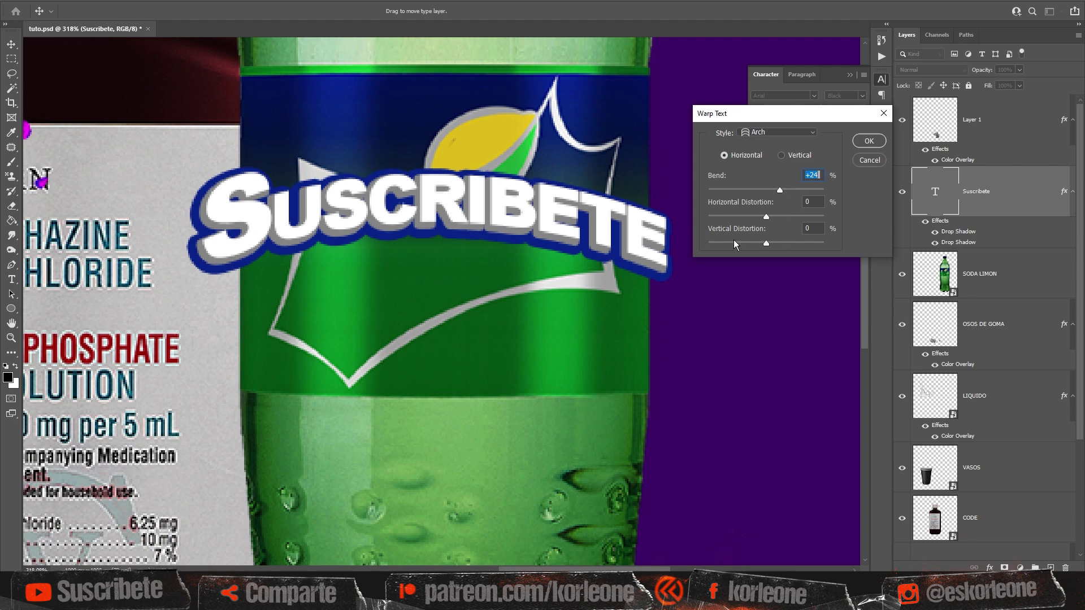
{"action": "left_click_drag", "start_coordinate": [778, 191], "coordinate": [745, 219]}
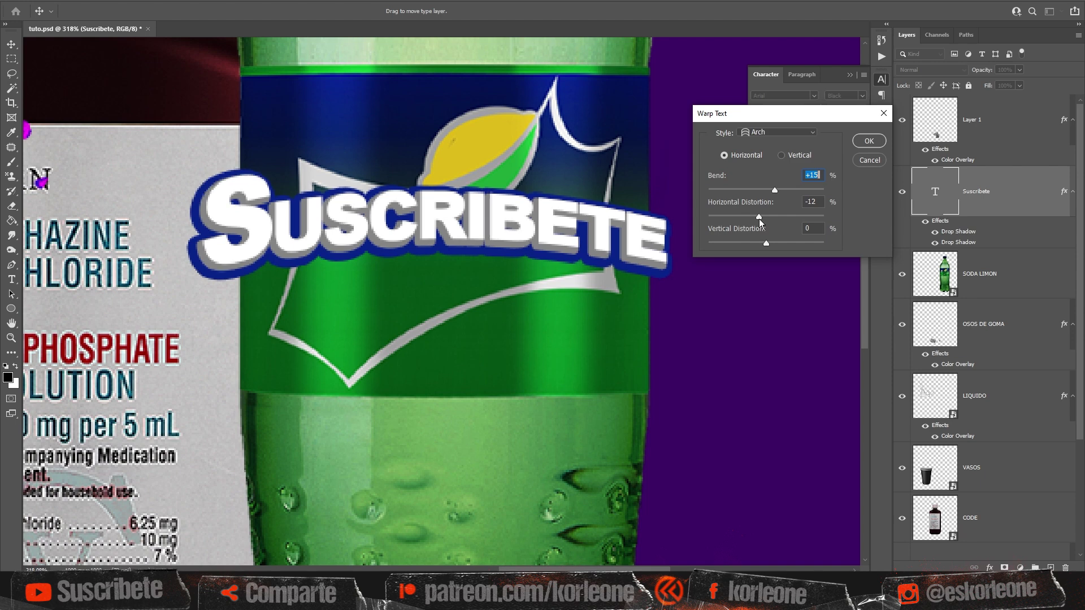
{"action": "left_click_drag", "start_coordinate": [760, 219], "coordinate": [756, 217]}
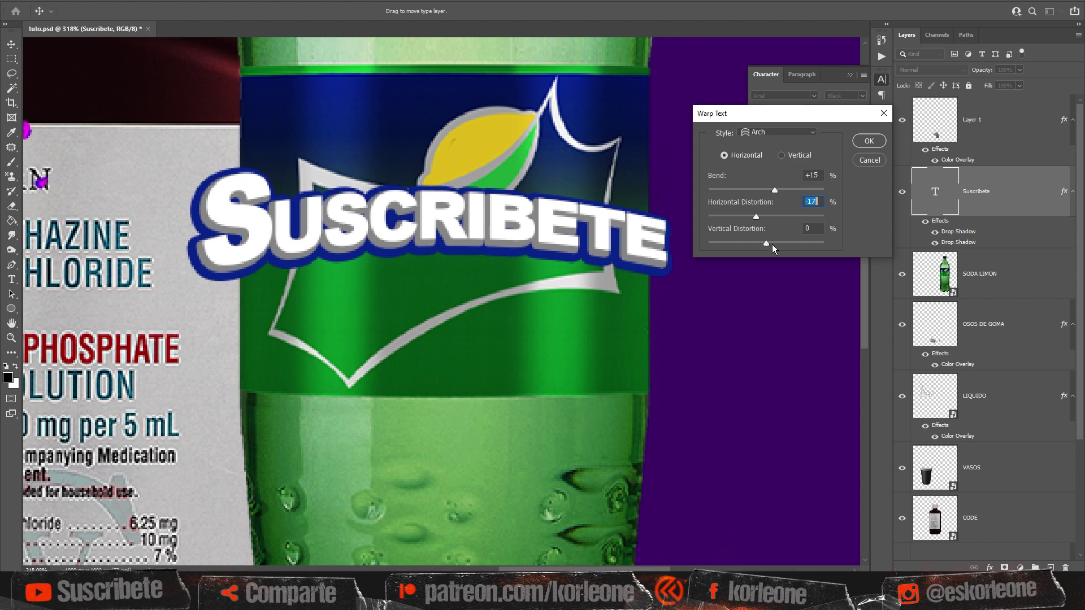
{"action": "left_click_drag", "start_coordinate": [766, 244], "coordinate": [762, 244]}
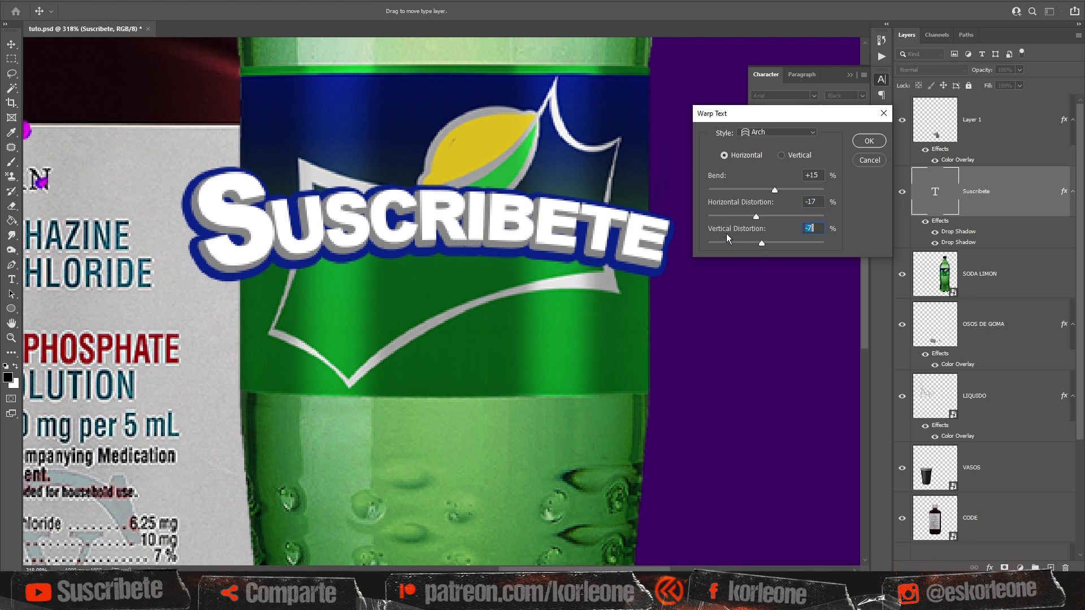
{"action": "left_click", "coordinate": [868, 141]}
Step: Narrow the warped SUSCRIBETE text to about 80% width, tilt it upward to the right and place it within the label's outline
{"action": "left_click", "coordinate": [11, 44]}
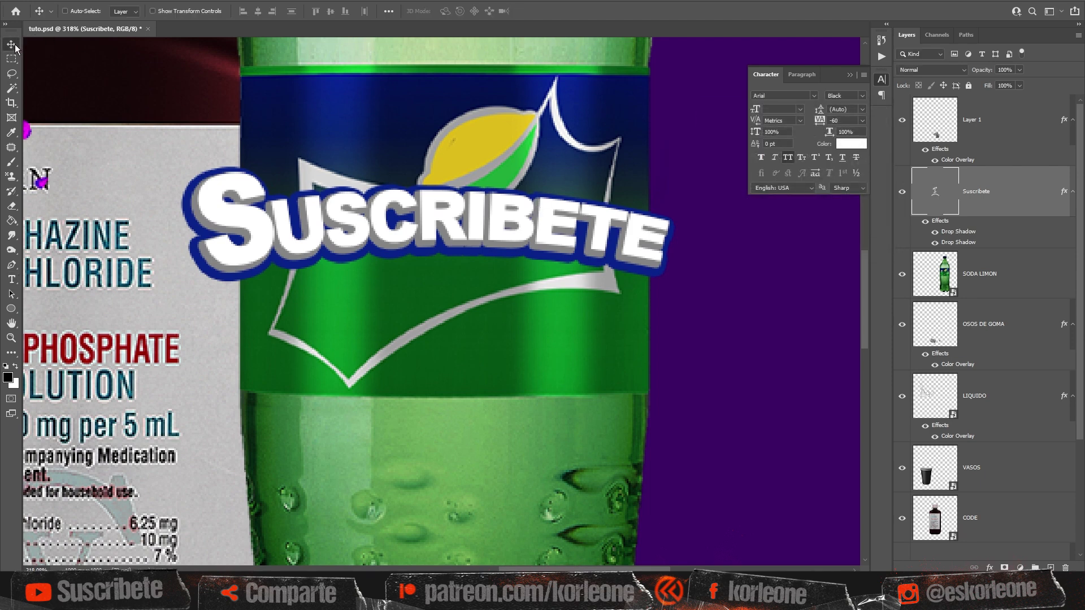
{"action": "key", "text": "ctrl+t"}
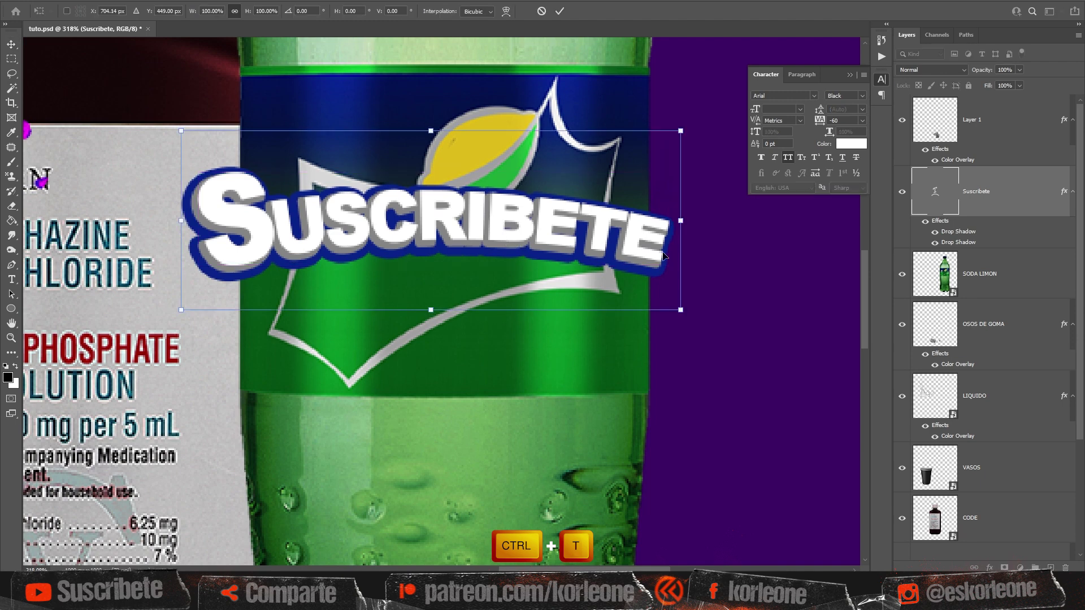
{"action": "left_click_drag", "start_coordinate": [683, 223], "coordinate": [634, 229]}
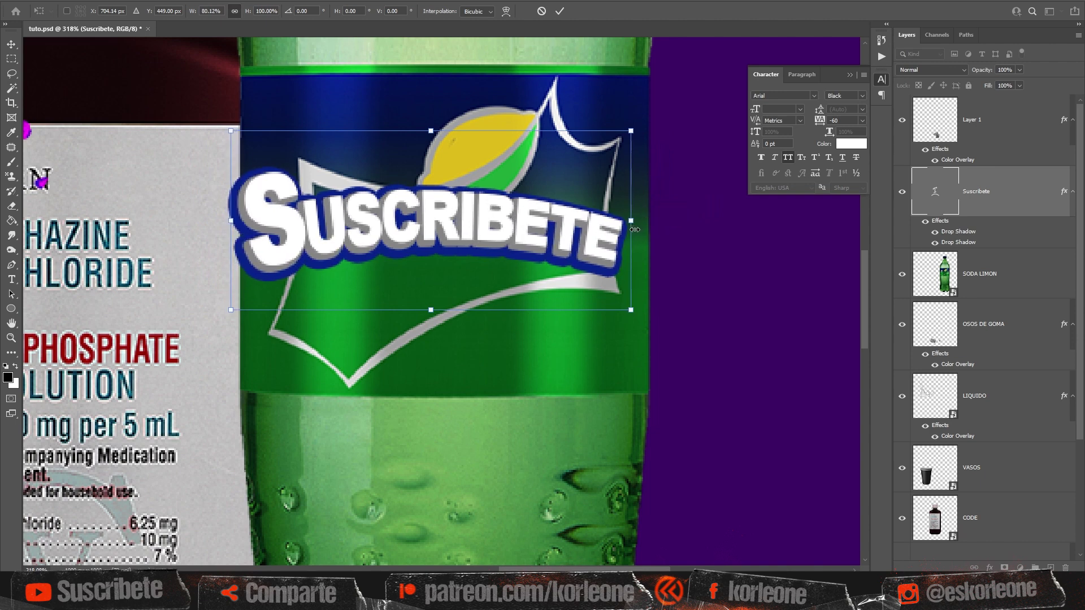
{"action": "left_click_drag", "start_coordinate": [642, 320], "coordinate": [656, 249]}
{"action": "left_click_drag", "start_coordinate": [471, 261], "coordinate": [498, 274]}
{"action": "left_click_drag", "start_coordinate": [655, 185], "coordinate": [671, 206]}
{"action": "key", "text": "Escape"}
Step: Rotate the SUSCRIBETE text a further -6° and enlarge it to about 102% on the label
{"action": "key", "text": "ctrl+t"}
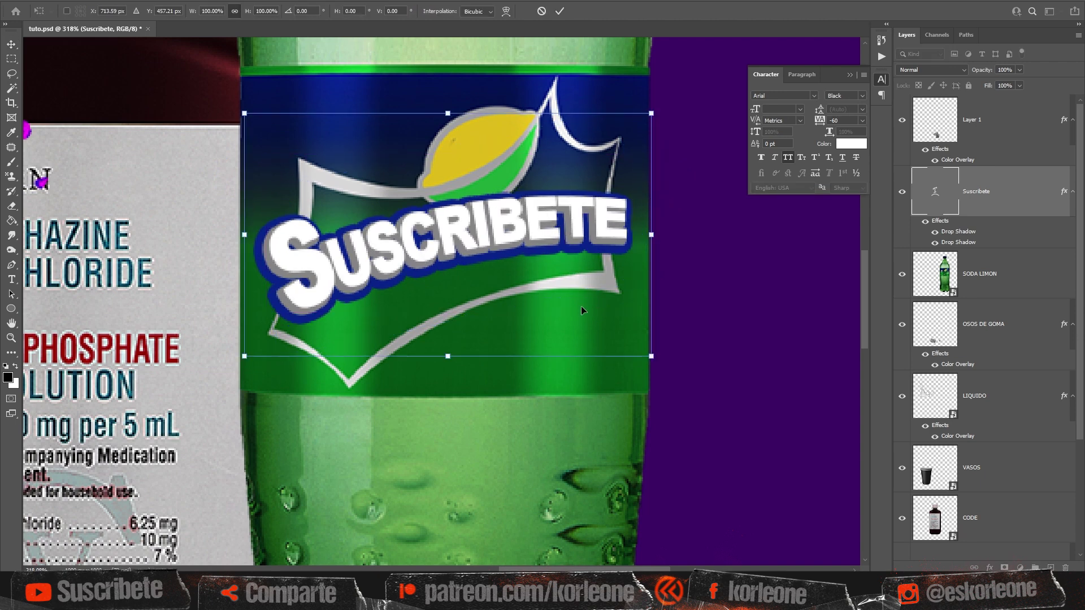
{"action": "left_click_drag", "start_coordinate": [581, 311], "coordinate": [587, 342]}
{"action": "left_click_drag", "start_coordinate": [471, 241], "coordinate": [474, 243]}
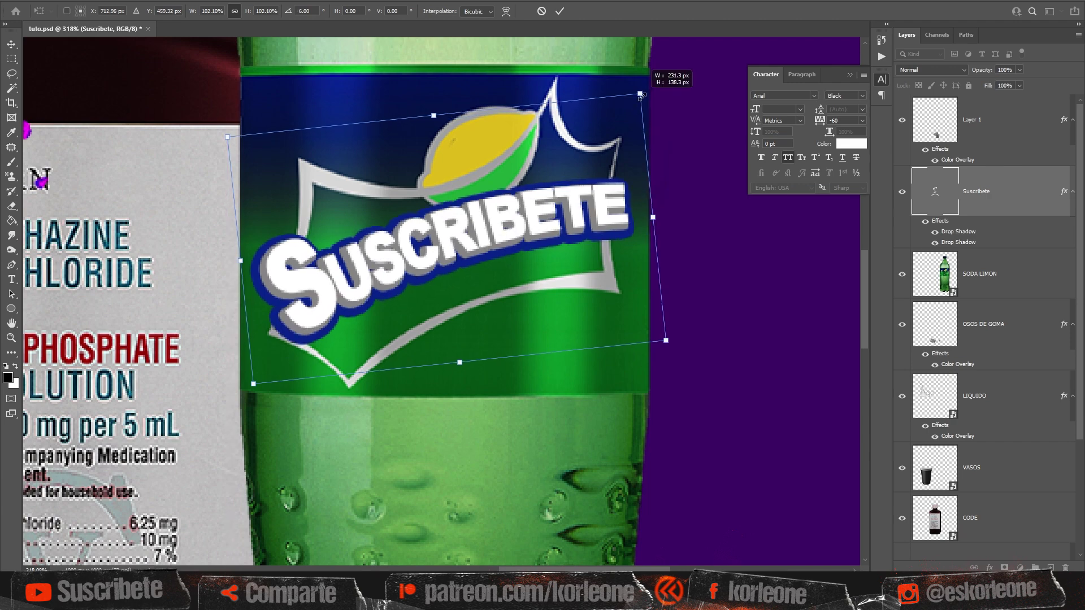
{"action": "key", "text": "Return"}
Step: Scale the SUSCRIBETE text down slightly so it sits inside the label's silver outline
{"action": "key", "text": "z"}
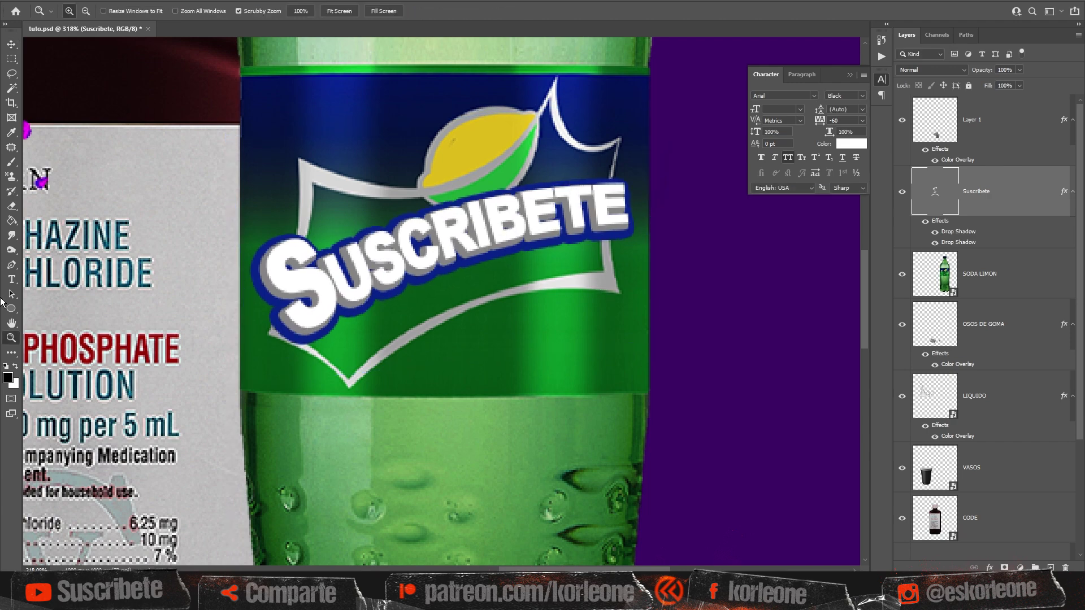
{"action": "left_click_drag", "start_coordinate": [516, 261], "coordinate": [458, 332]}
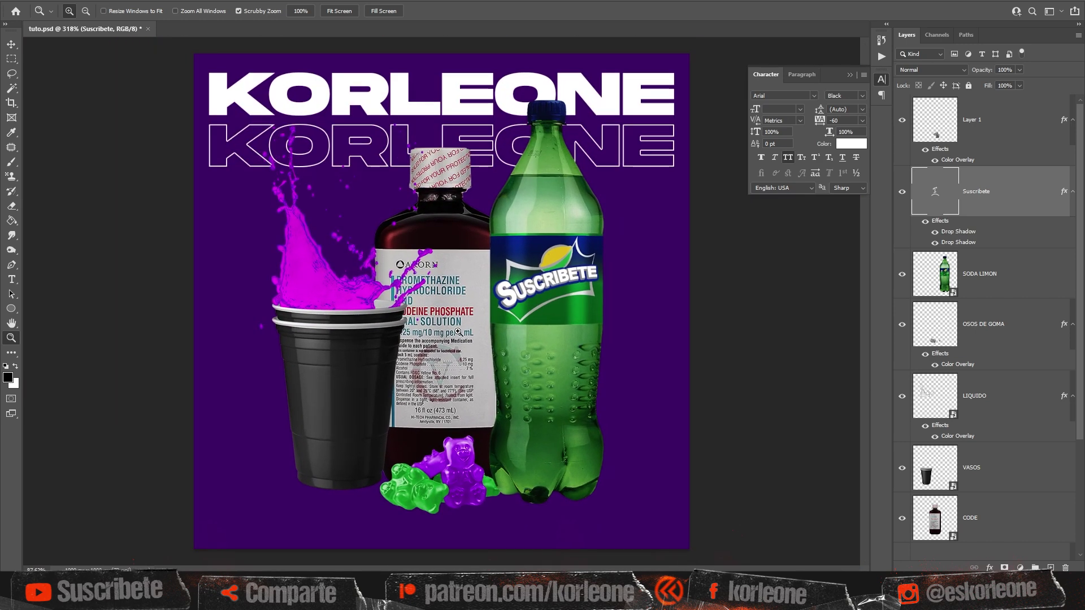
{"action": "key", "text": "ctrl+t"}
{"action": "left_click_drag", "start_coordinate": [594, 281], "coordinate": [606, 272]}
{"action": "key", "text": "Return"}
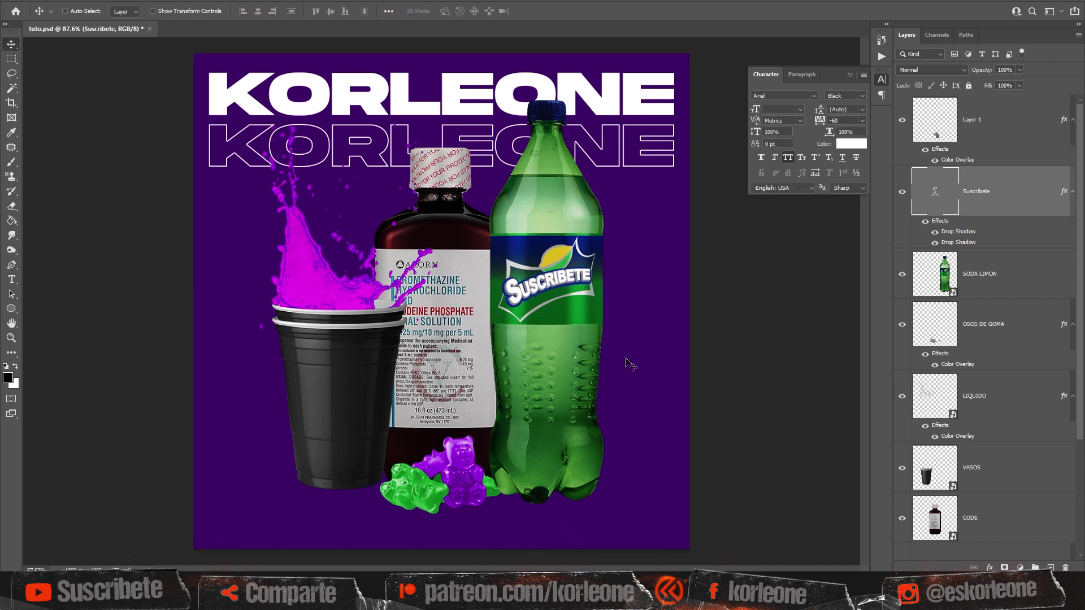
Step: Save the document and add a new empty layer directly above the Background layer
{"action": "key", "text": "ctrl+s"}
{"action": "scroll", "coordinate": [994, 497], "scroll_direction": "down", "scroll_amount": 3}
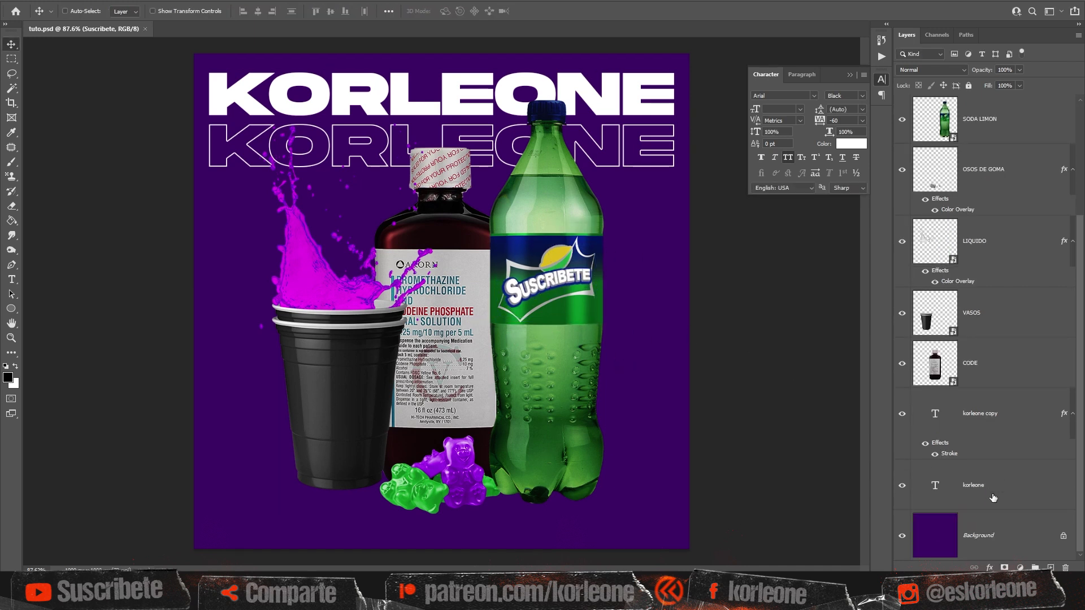
{"action": "left_click", "coordinate": [995, 539]}
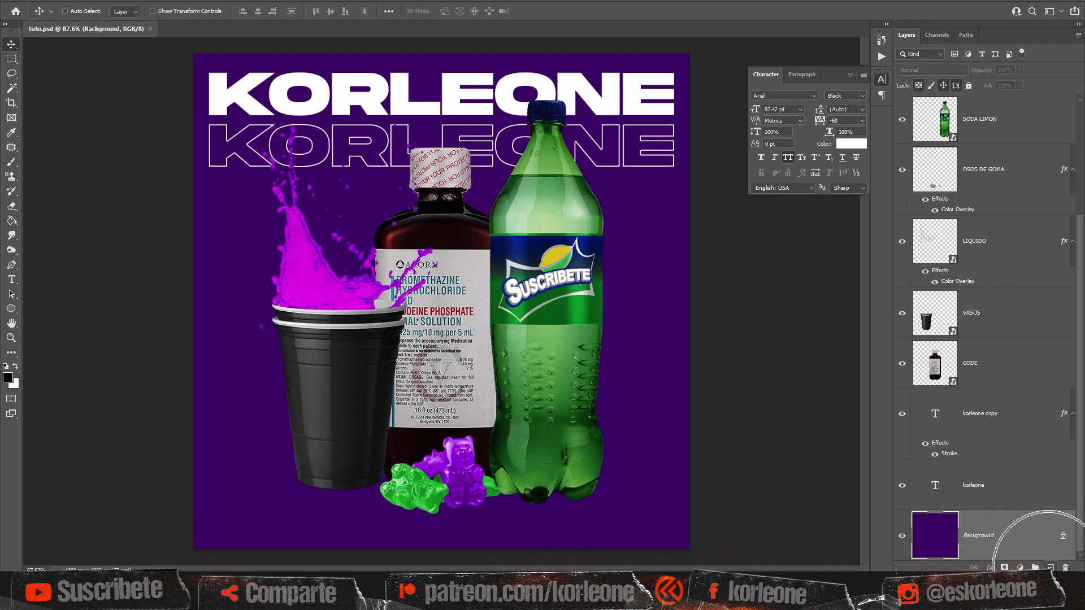
{"action": "left_click", "coordinate": [1051, 568]}
{"action": "scroll", "coordinate": [1022, 523], "scroll_direction": "down", "scroll_amount": 1}
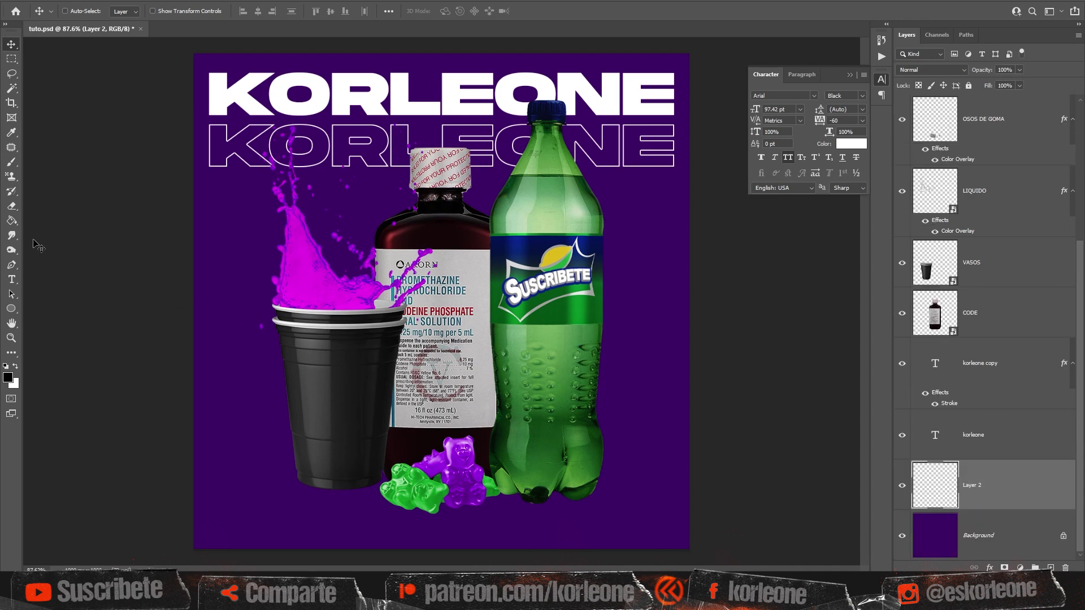
Step: Set up the Brush tool with the Soft Round tip at 99 px, 0% hardness and black (000000) as foreground colour
{"action": "left_click", "coordinate": [12, 162]}
{"action": "left_click", "coordinate": [12, 163]}
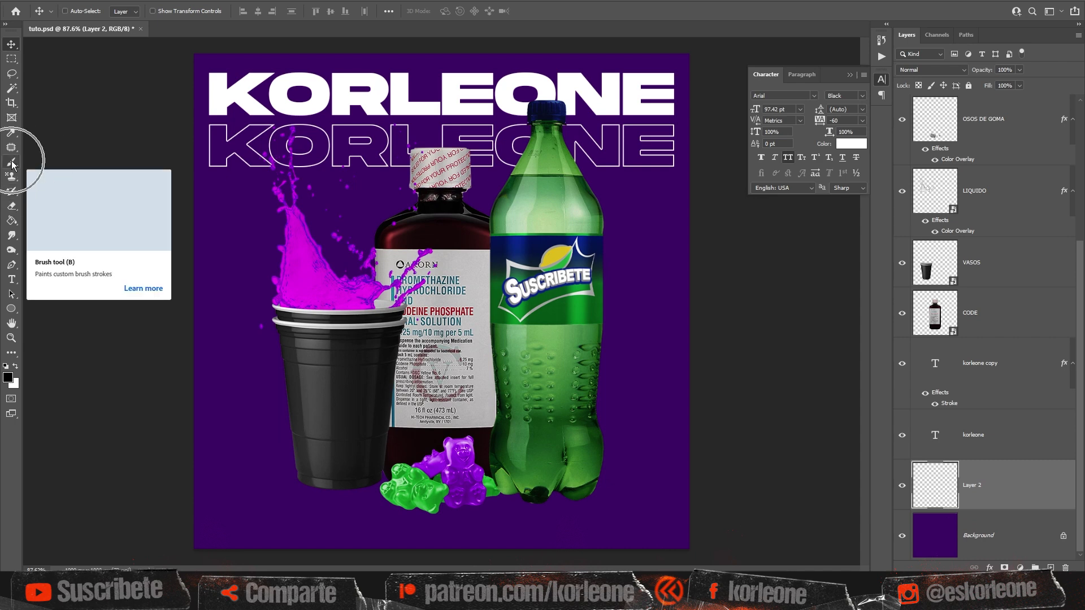
{"action": "right_click", "coordinate": [526, 187]}
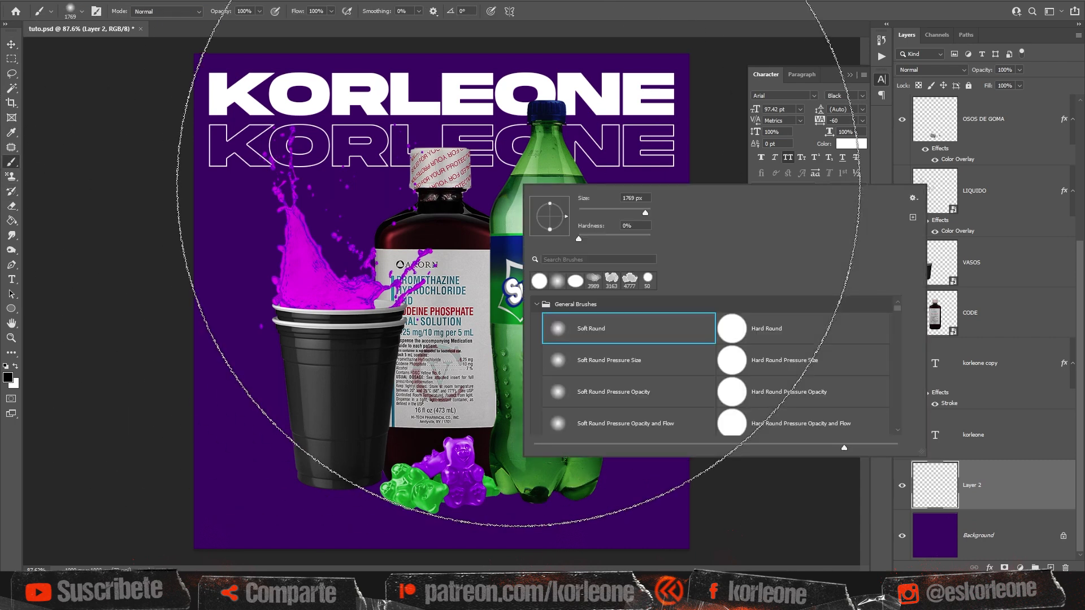
{"action": "left_click", "coordinate": [617, 333]}
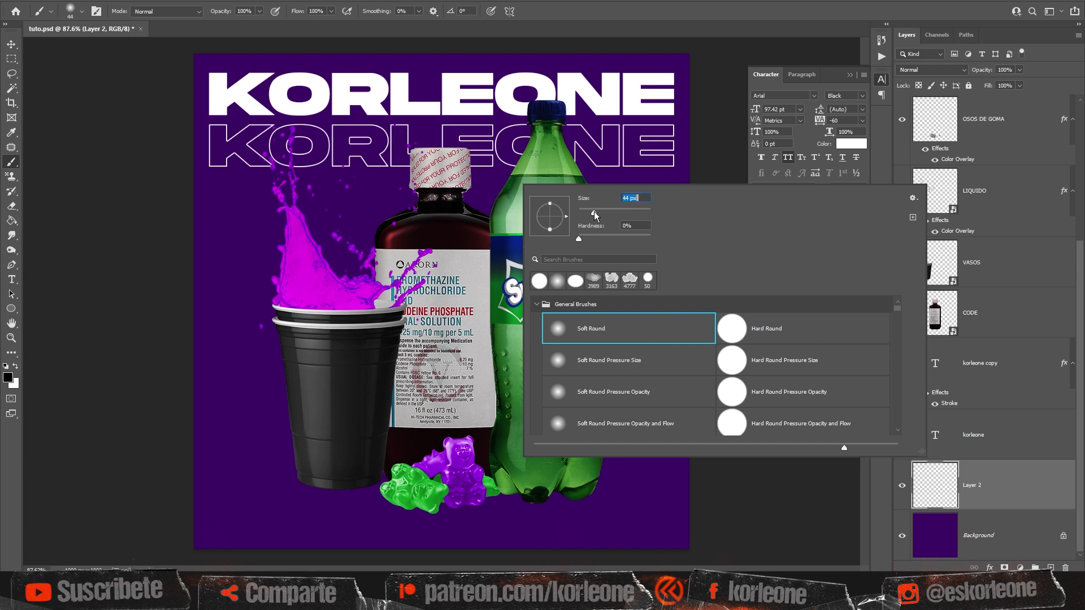
{"action": "left_click", "coordinate": [605, 212]}
{"action": "left_click", "coordinate": [614, 212]}
{"action": "left_click", "coordinate": [8, 379]}
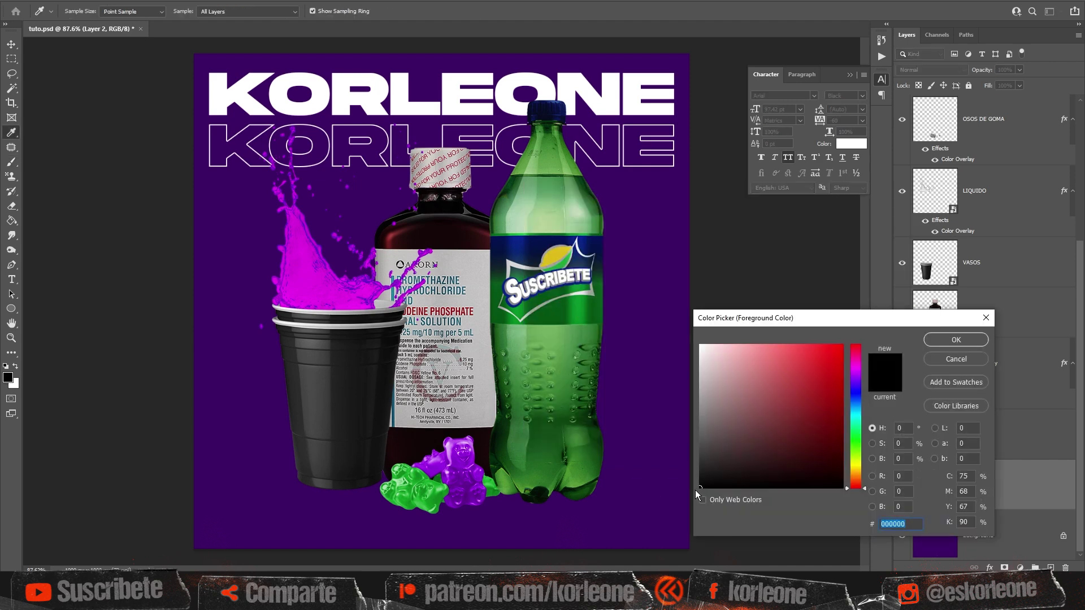
{"action": "left_click", "coordinate": [934, 338]}
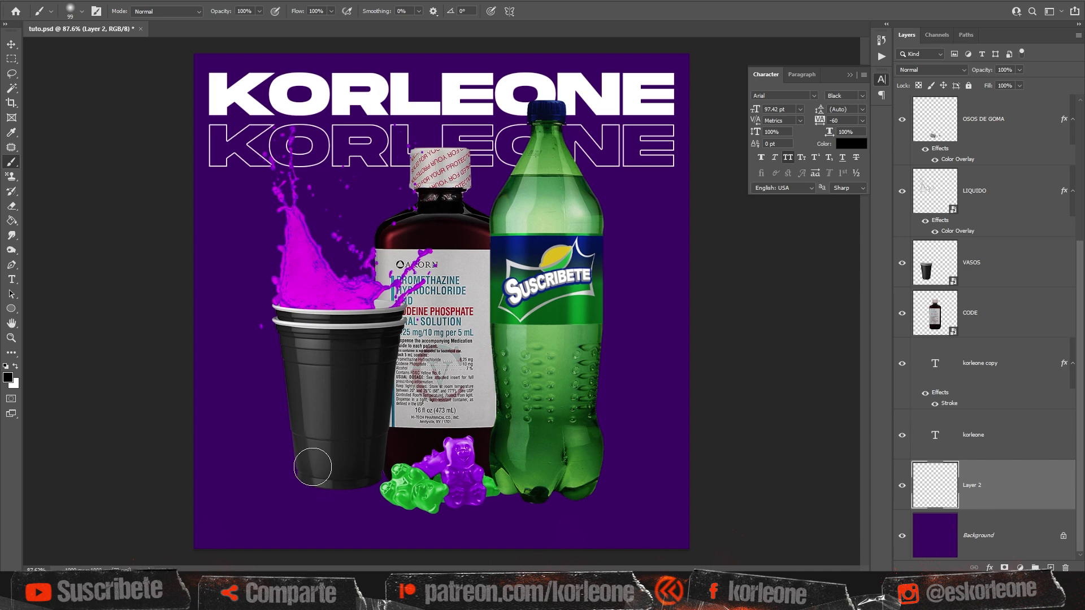
Step: Paint soft black shadows behind the bases and sides of the cups and bottles, and set the shadow layer's blend mode to Soft Light
{"action": "mouse_move", "coordinate": [307, 463]}
{"action": "left_mouse_down"}
{"action": "mouse_move", "coordinate": [332, 475]}
{"action": "mouse_move", "coordinate": [314, 469]}
{"action": "mouse_move", "coordinate": [392, 460]}
{"action": "mouse_move", "coordinate": [342, 476]}
{"action": "mouse_move", "coordinate": [399, 465]}
{"action": "mouse_move", "coordinate": [385, 486]}
{"action": "mouse_move", "coordinate": [416, 497]}
{"action": "mouse_move", "coordinate": [538, 481]}
{"action": "mouse_move", "coordinate": [512, 482]}
{"action": "mouse_move", "coordinate": [581, 480]}
{"action": "left_mouse_up"}
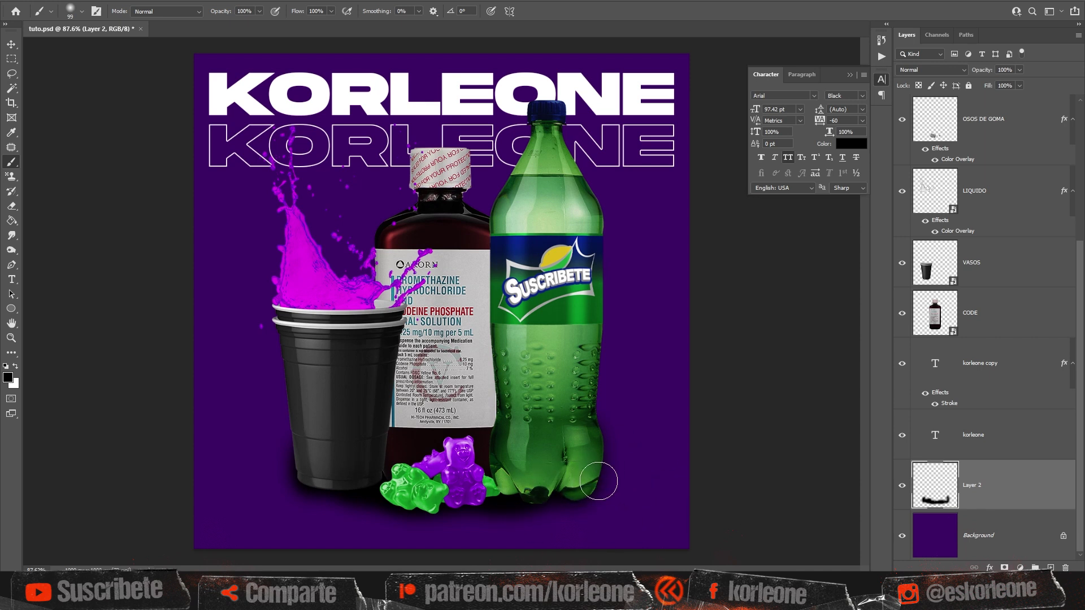
{"action": "mouse_move", "coordinate": [622, 435]}
{"action": "left_mouse_down"}
{"action": "mouse_move", "coordinate": [584, 418]}
{"action": "mouse_move", "coordinate": [585, 267]}
{"action": "mouse_move", "coordinate": [602, 241]}
{"action": "left_mouse_up"}
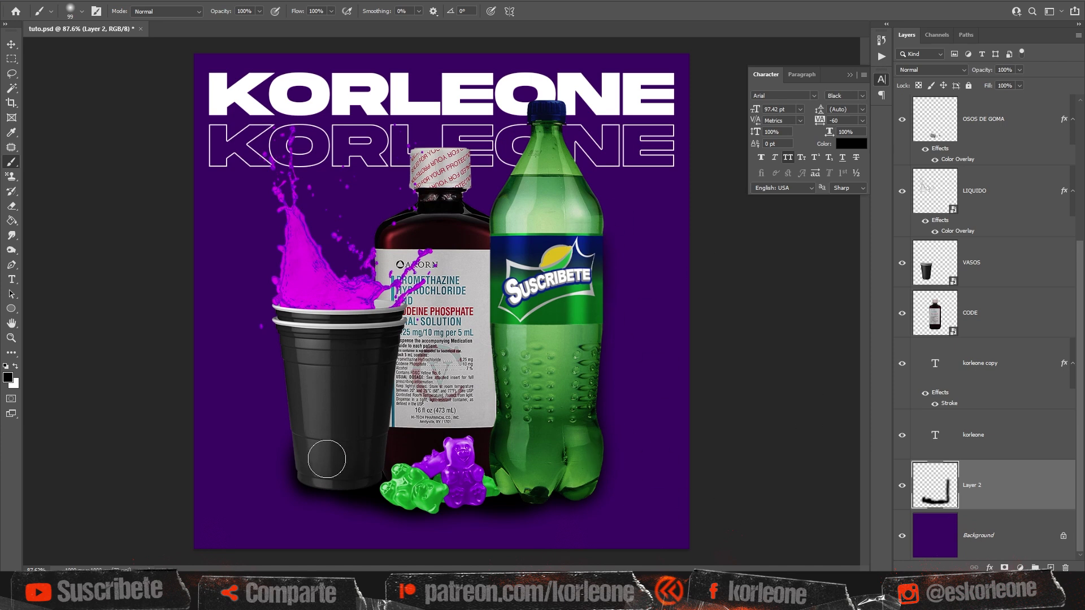
{"action": "left_click_drag", "start_coordinate": [327, 460], "coordinate": [294, 336]}
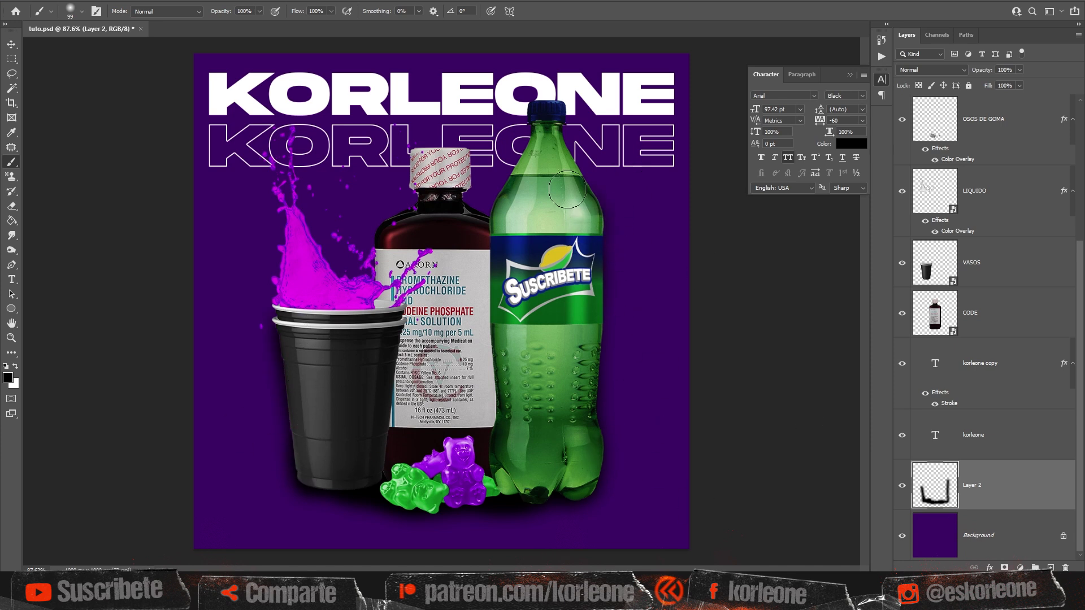
{"action": "mouse_move", "coordinate": [492, 215]}
{"action": "left_mouse_down"}
{"action": "mouse_move", "coordinate": [530, 189]}
{"action": "mouse_move", "coordinate": [543, 442]}
{"action": "left_mouse_up"}
{"action": "mouse_move", "coordinate": [387, 298]}
{"action": "left_mouse_down"}
{"action": "mouse_move", "coordinate": [339, 285]}
{"action": "mouse_move", "coordinate": [367, 299]}
{"action": "mouse_move", "coordinate": [314, 332]}
{"action": "mouse_move", "coordinate": [387, 327]}
{"action": "mouse_move", "coordinate": [428, 429]}
{"action": "left_mouse_up"}
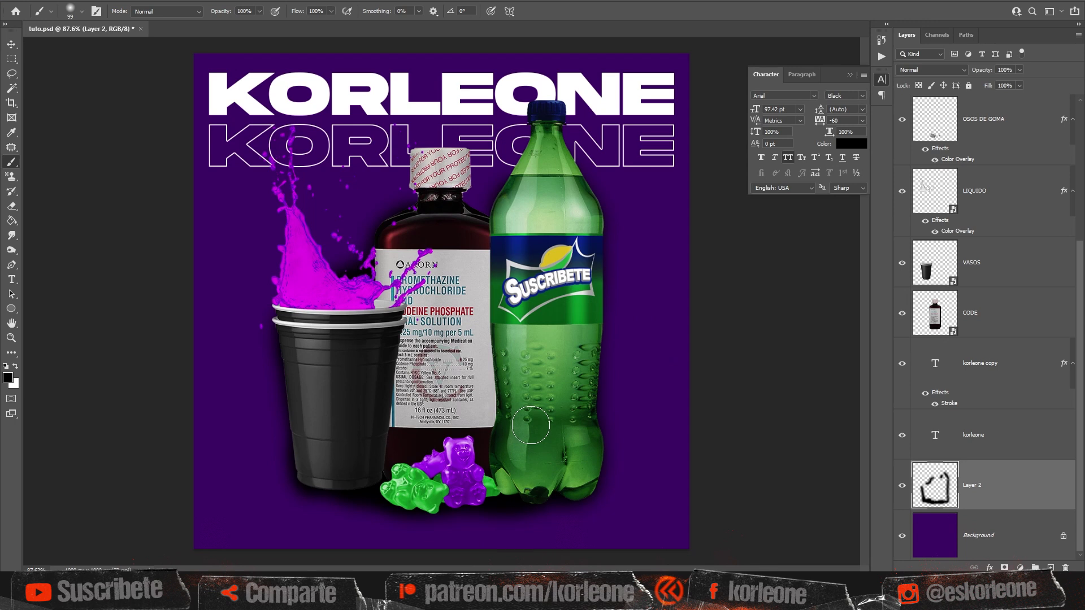
{"action": "left_click", "coordinate": [917, 70]}
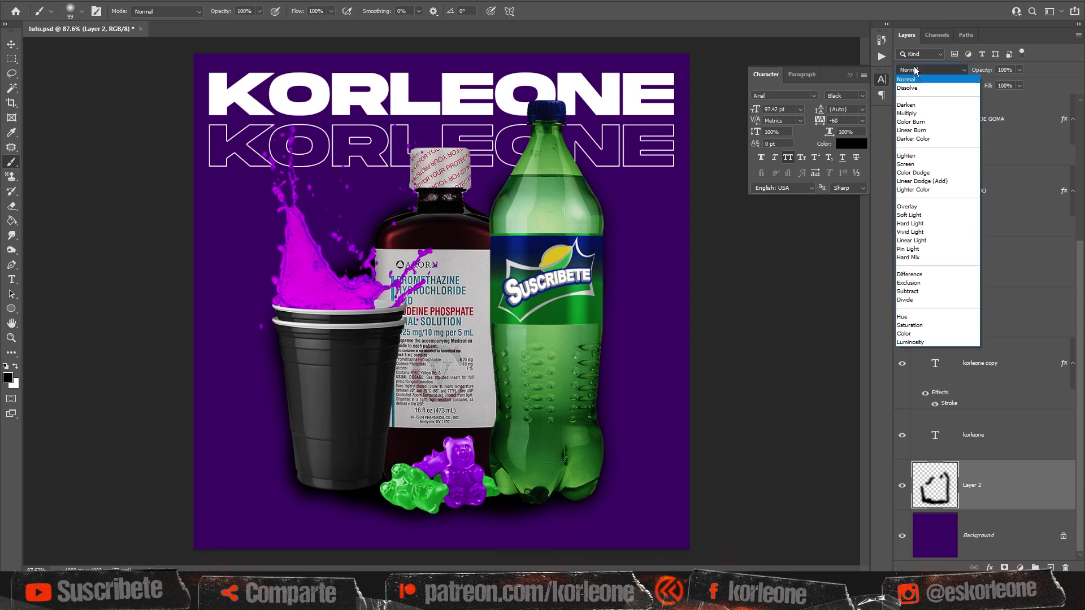
{"action": "left_click", "coordinate": [920, 215]}
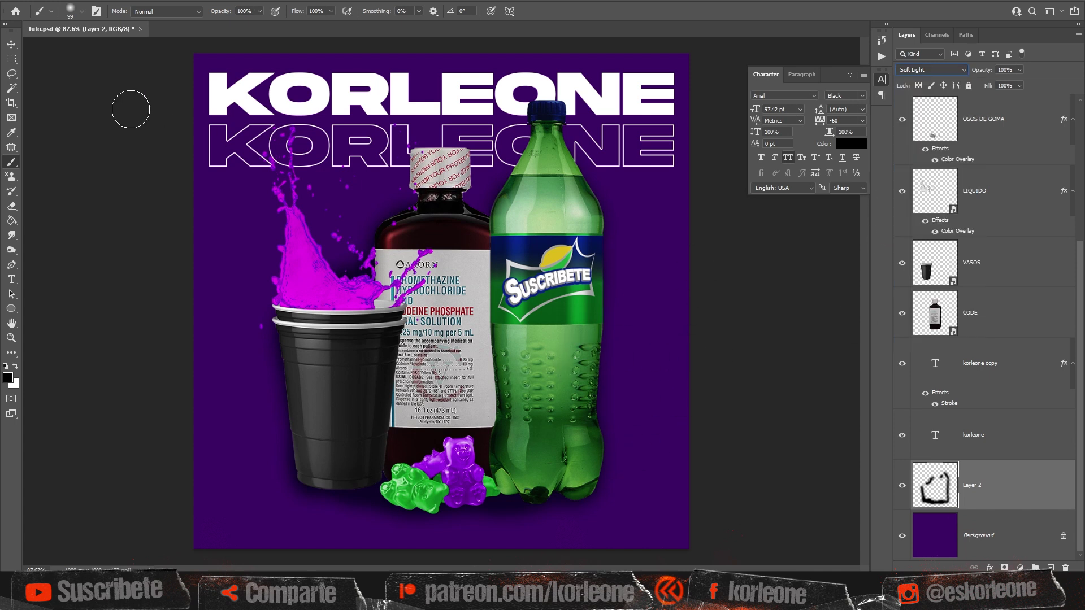
Step: Add another empty layer and move it between the CODE and VASOS layers
{"action": "left_click", "coordinate": [11, 44]}
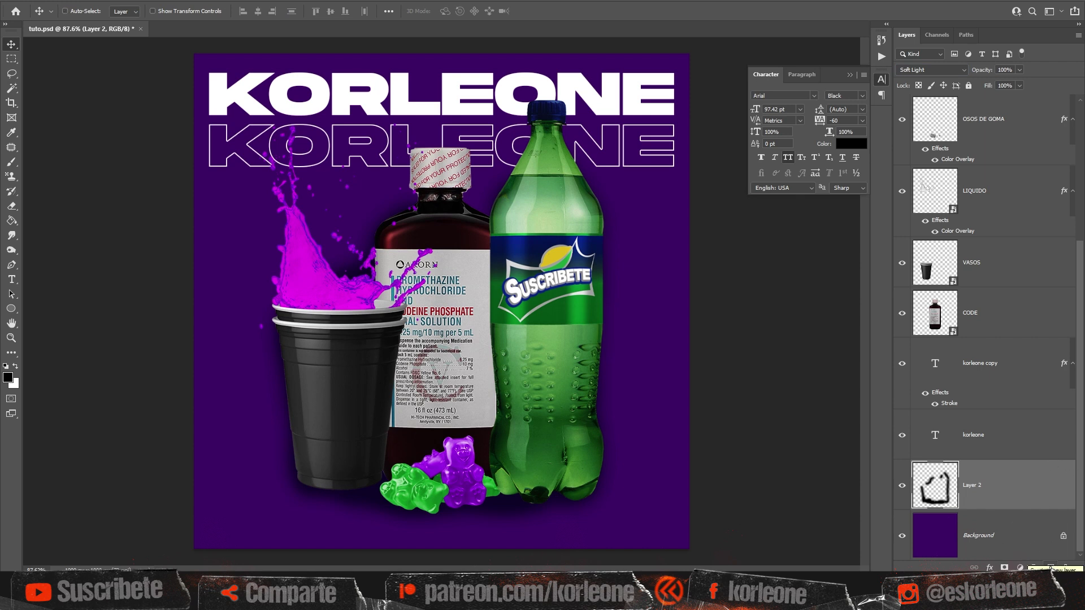
{"action": "left_click", "coordinate": [1051, 568]}
{"action": "left_click_drag", "start_coordinate": [998, 486], "coordinate": [992, 295]}
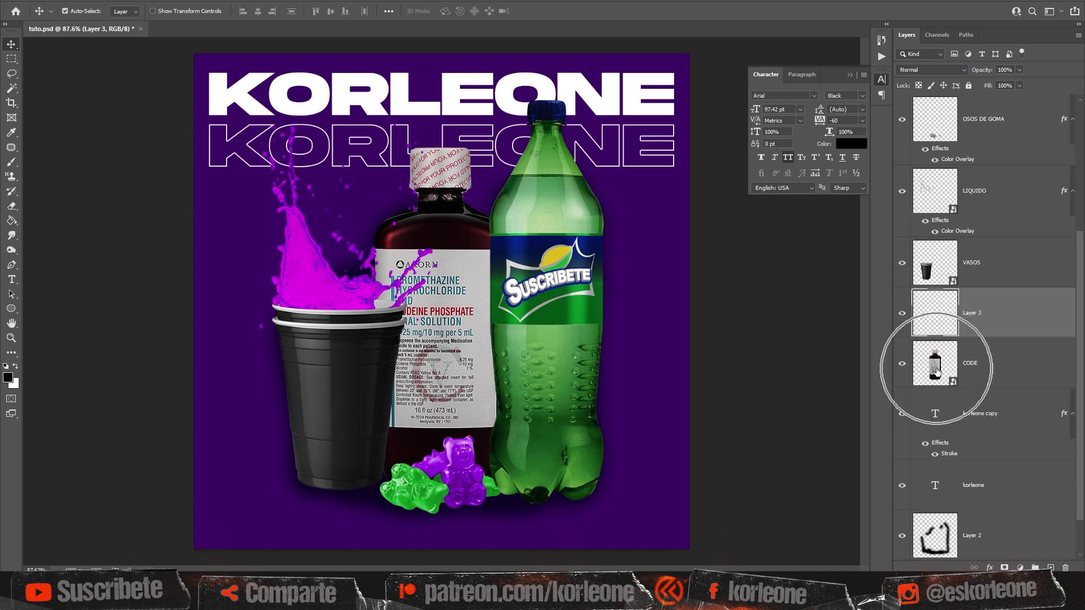
Step: Paint black shadows over the medicine bottle along the soda bottle and cup edges, with the layer's opacity at 71%
{"action": "left_click", "coordinate": [11, 163]}
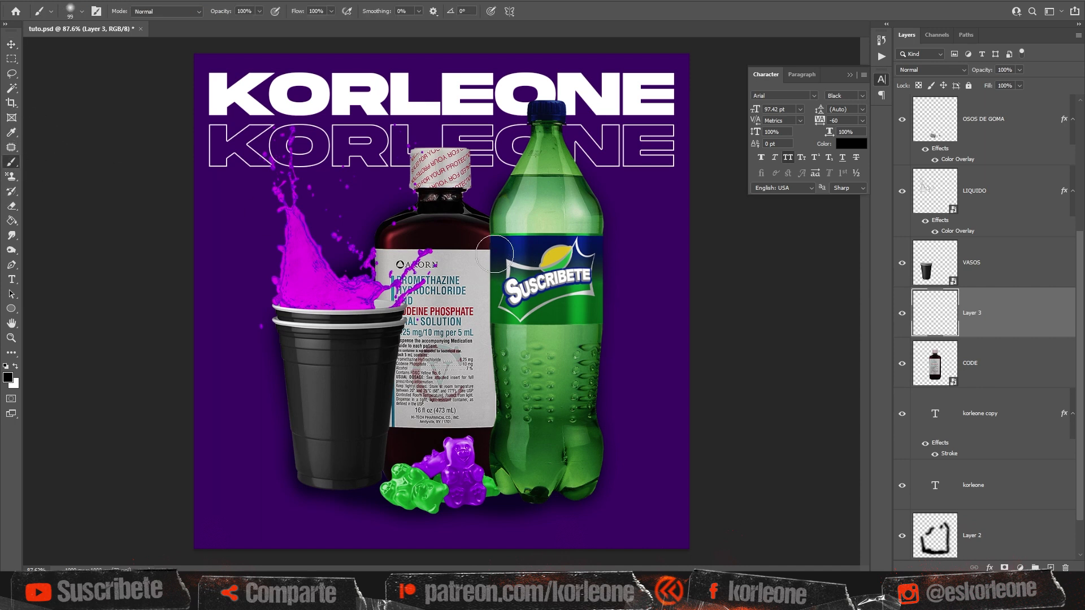
{"action": "left_click_drag", "start_coordinate": [501, 231], "coordinate": [510, 463]}
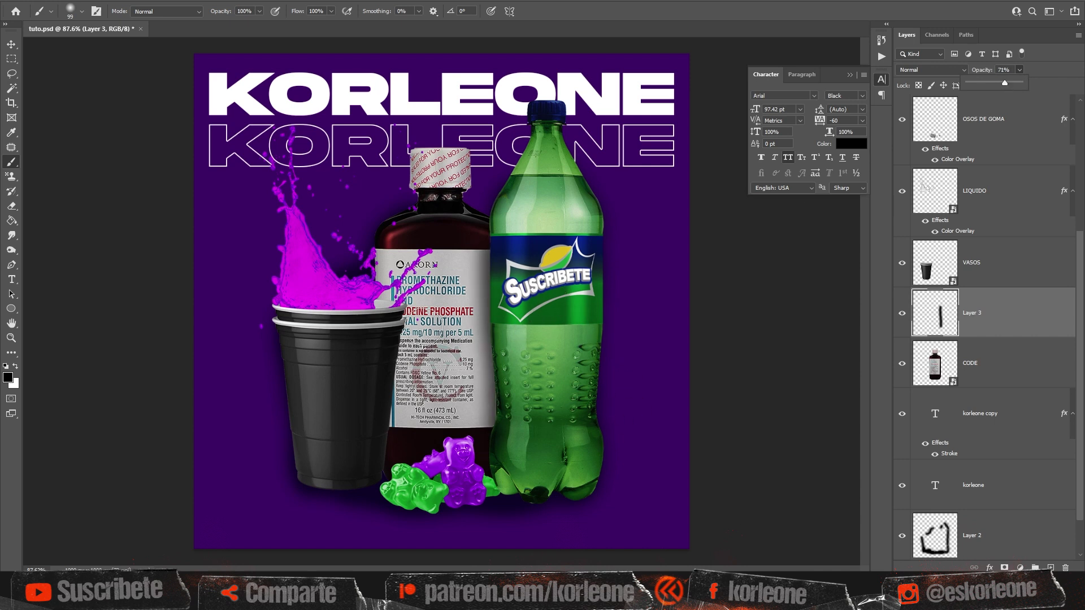
{"action": "left_click", "coordinate": [378, 303]}
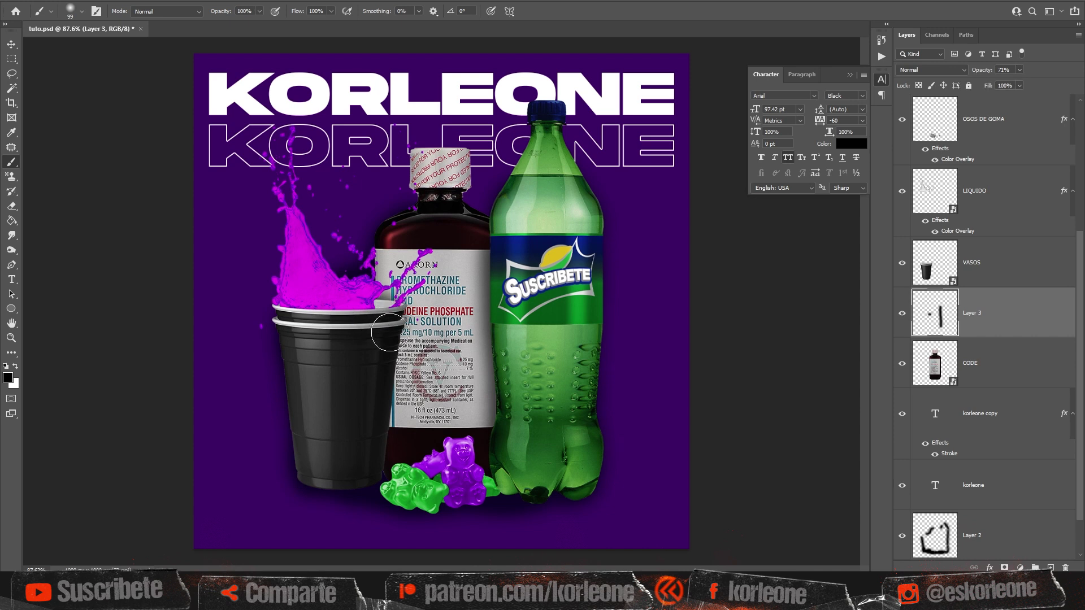
{"action": "left_click_drag", "start_coordinate": [388, 331], "coordinate": [377, 463]}
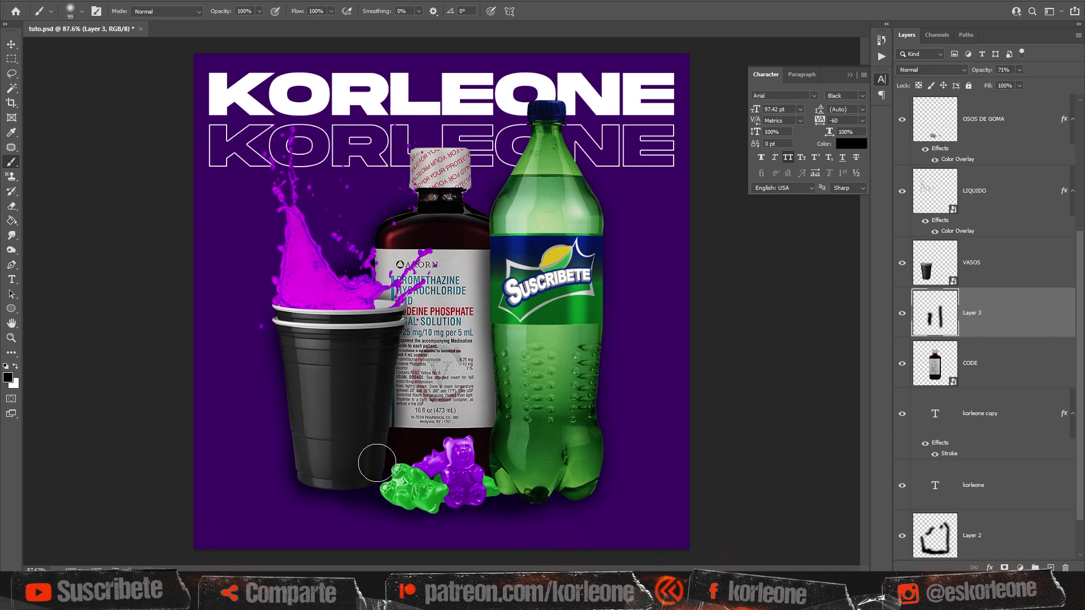
{"action": "left_click_drag", "start_coordinate": [368, 363], "coordinate": [363, 448]}
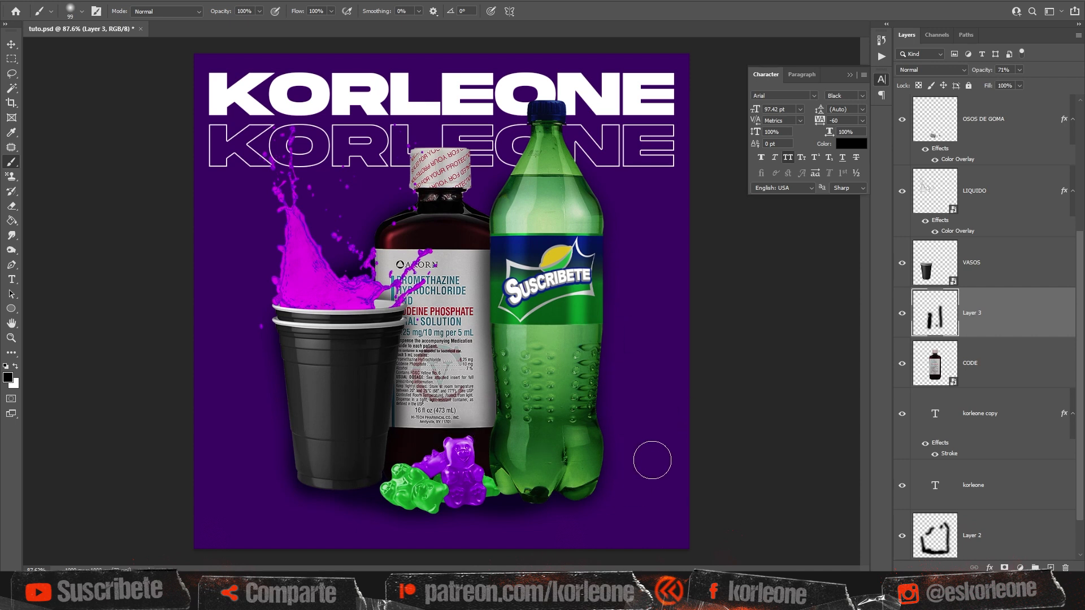
{"action": "left_click", "coordinate": [10, 45]}
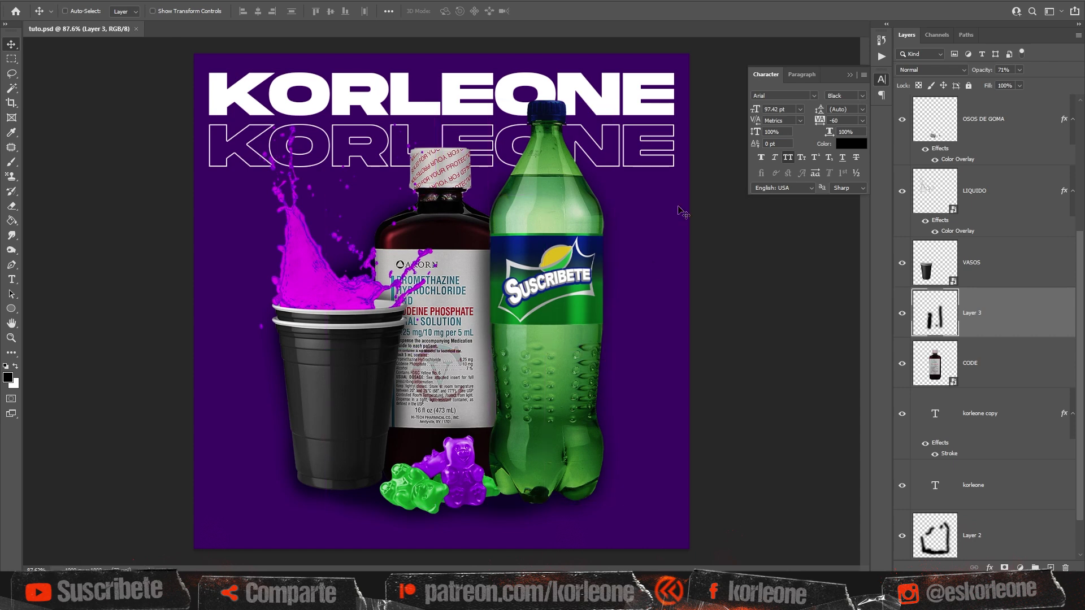
Step: Place the TEXTURA image over the whole canvas, move its layer to the top of the stack and set its blend mode to Screen
{"action": "left_click", "coordinate": [851, 76]}
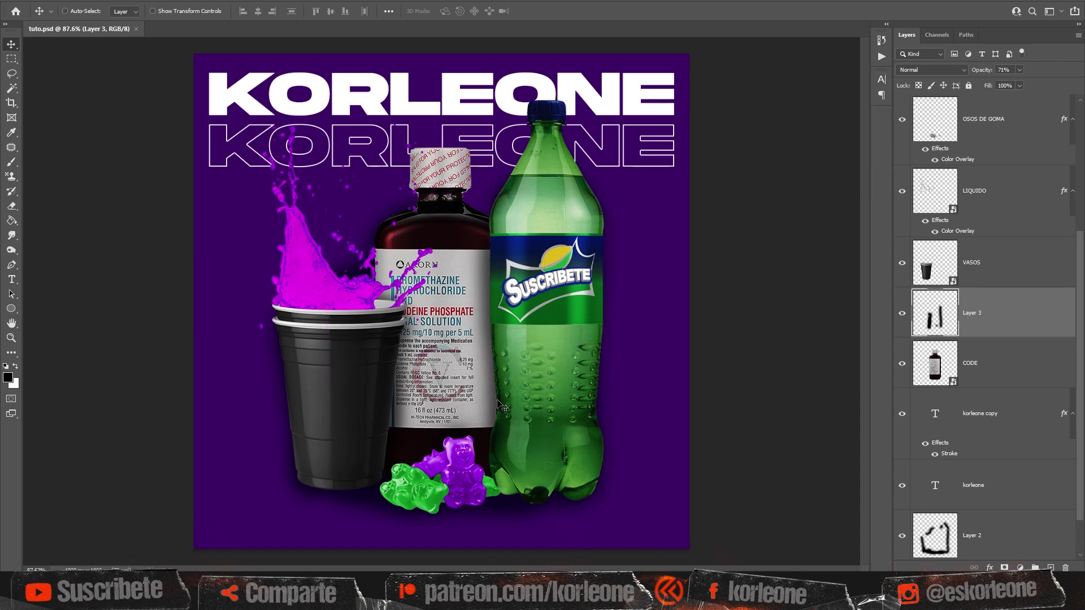
{"action": "left_click_drag", "start_coordinate": [358, 547], "coordinate": [358, 547]}
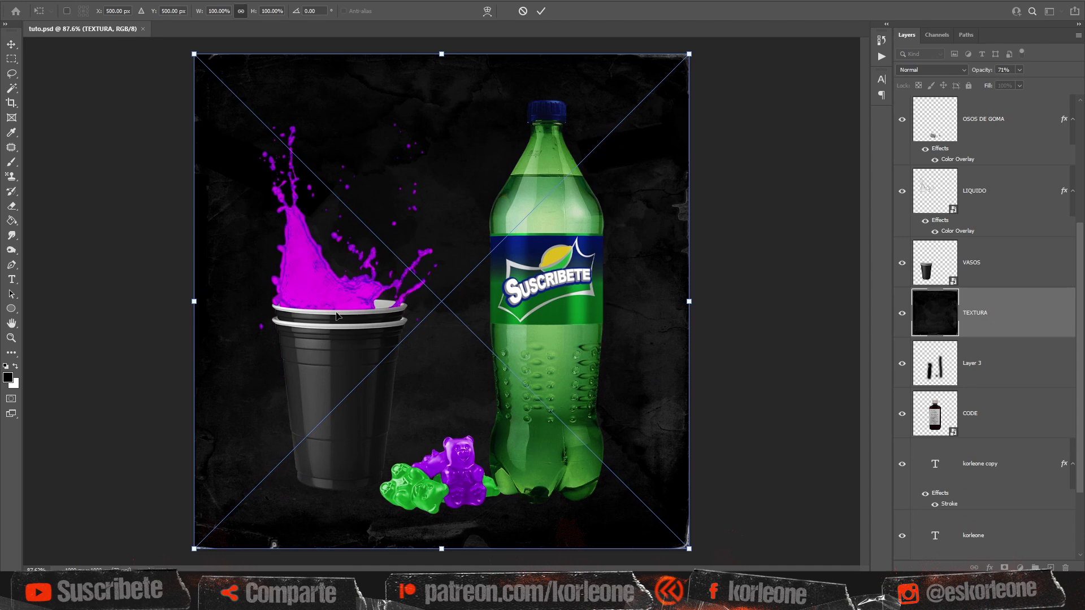
{"action": "key", "text": "Return"}
{"action": "left_click_drag", "start_coordinate": [1012, 310], "coordinate": [1019, 102]}
{"action": "left_click", "coordinate": [933, 70]}
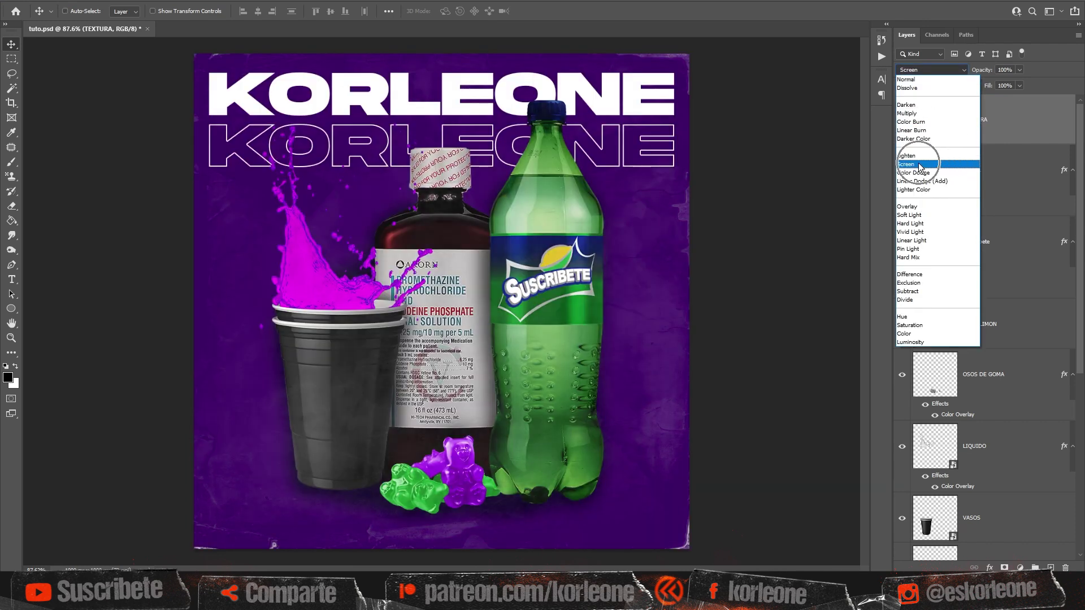
{"action": "left_click", "coordinate": [919, 165]}
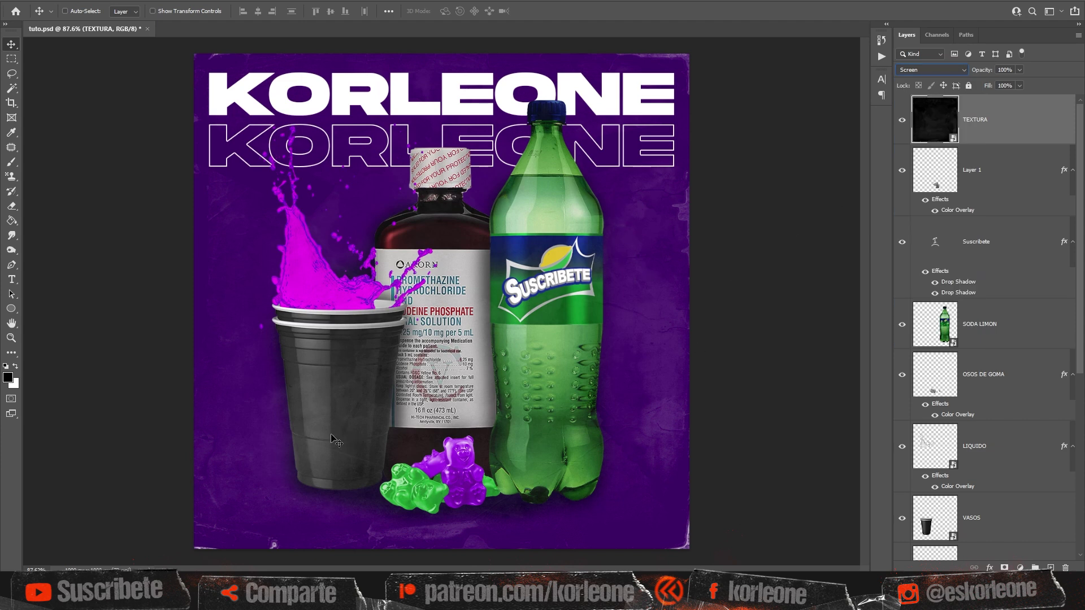
Step: Place the PARENTAL advisory image, scale it to about 65% and position it in the poster's lower right corner
{"action": "left_click_drag", "start_coordinate": [317, 559], "coordinate": [295, 508]}
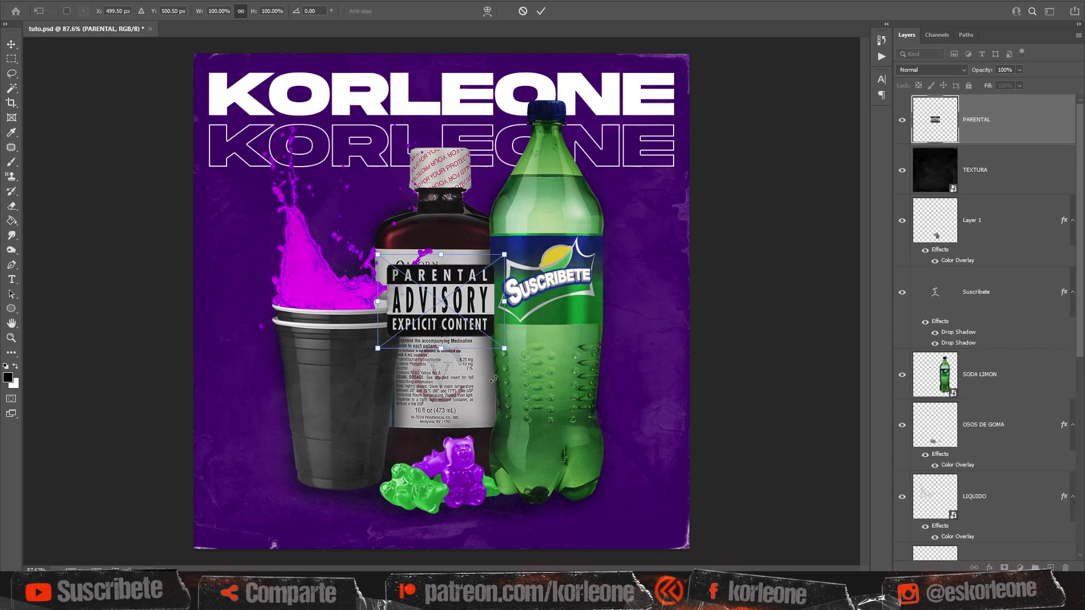
{"action": "left_click_drag", "start_coordinate": [491, 279], "coordinate": [291, 484]}
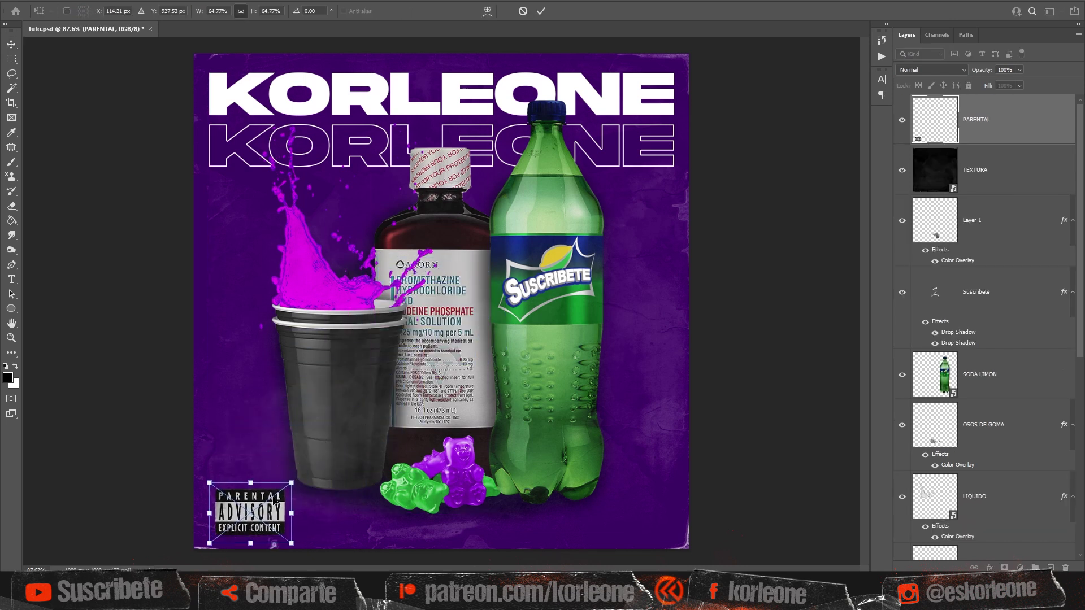
{"action": "key", "text": "Return"}
{"action": "left_click_drag", "start_coordinate": [289, 526], "coordinate": [638, 507]}
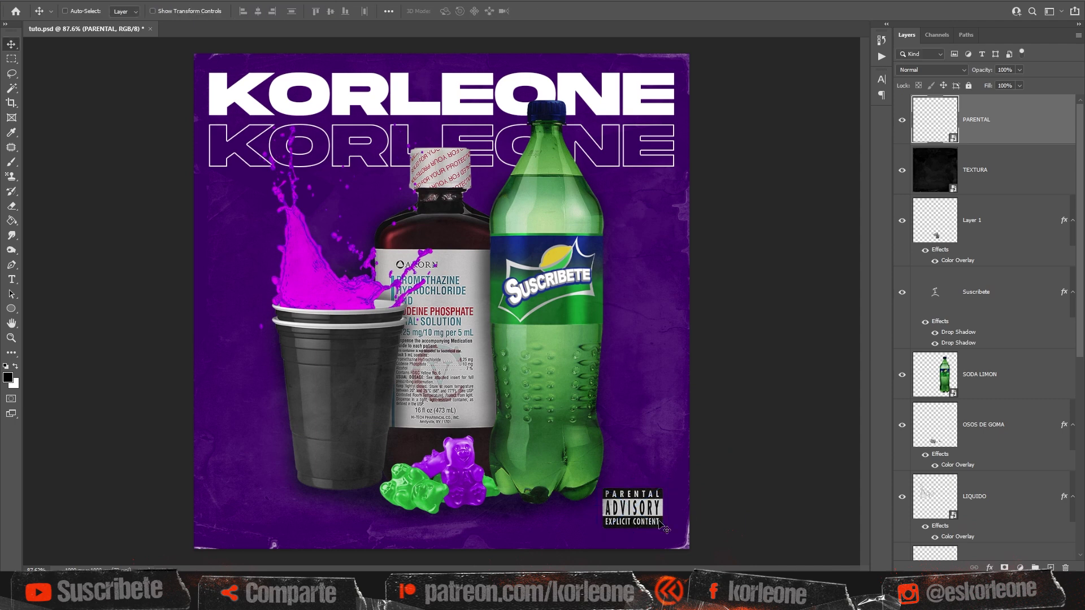
{"action": "left_click_drag", "start_coordinate": [742, 521], "coordinate": [750, 523]}
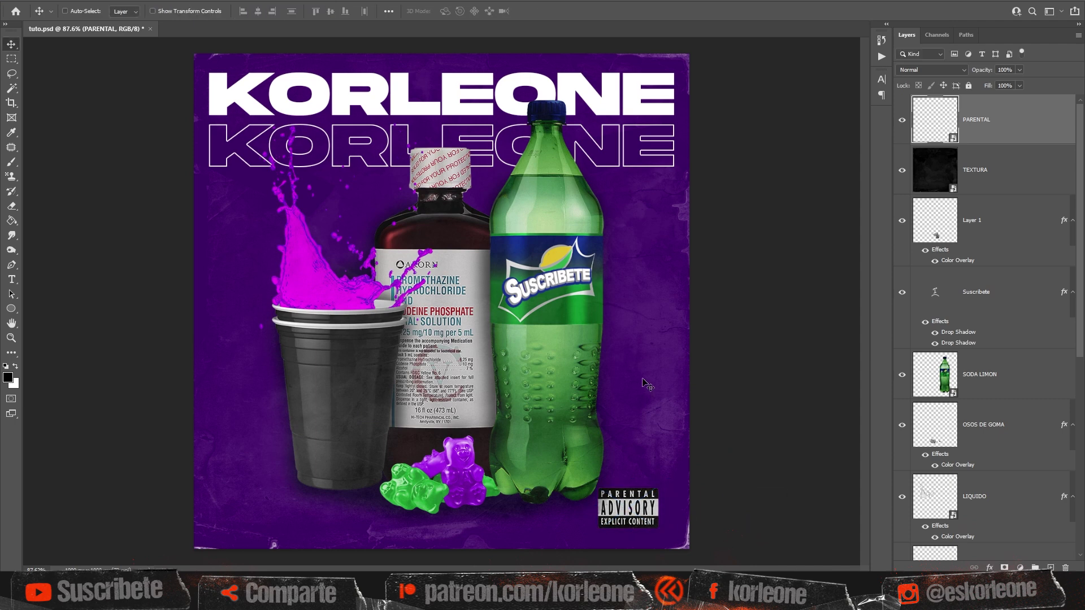
Step: Add a new layer between TEXTURA and PARENTAL and fill it with black (000000) using the Paint Bucket
{"action": "key", "text": "alt+bracketleft"}
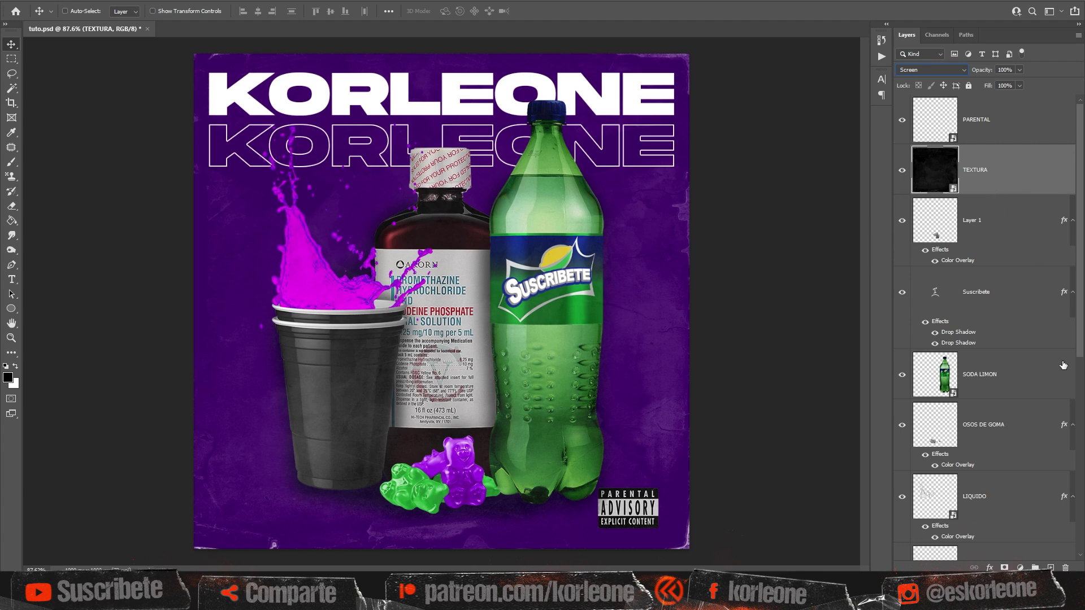
{"action": "left_click", "coordinate": [1050, 568]}
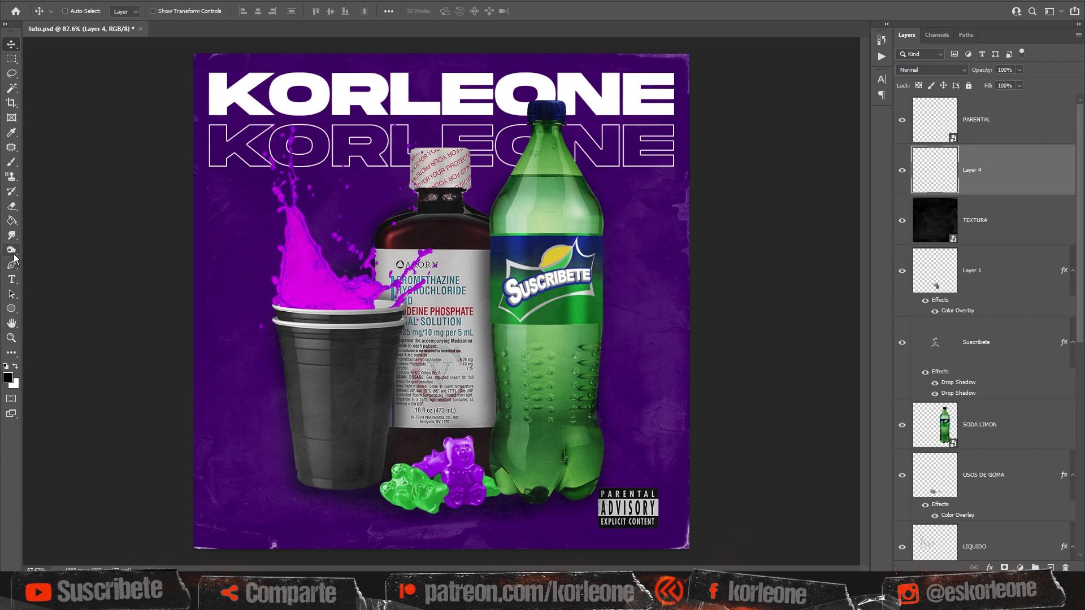
{"action": "key", "text": "ctrl"}
{"action": "left_click", "coordinate": [13, 222]}
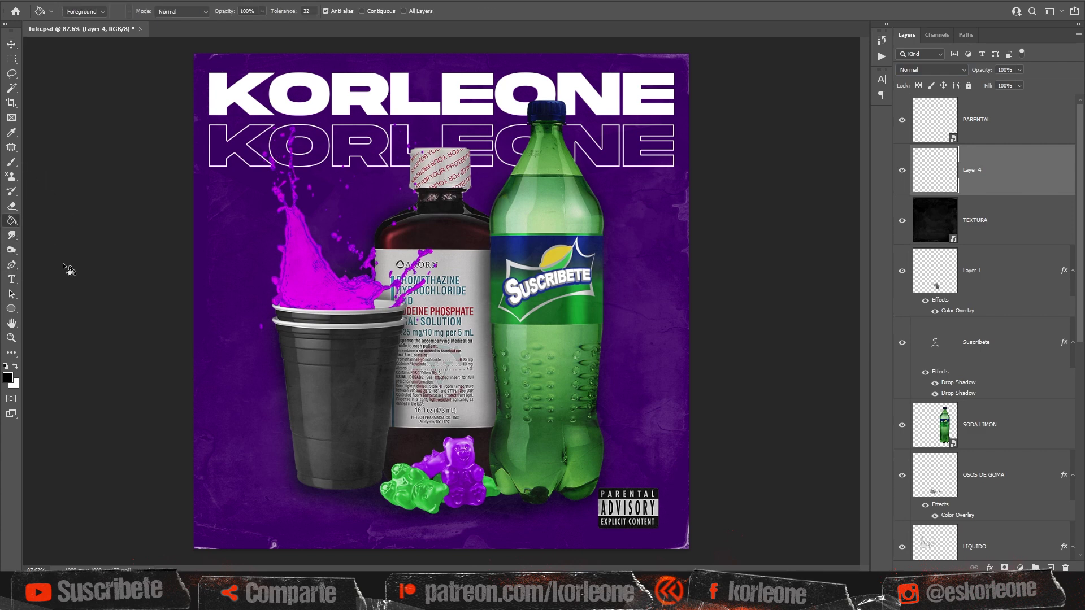
{"action": "left_click", "coordinate": [8, 377]}
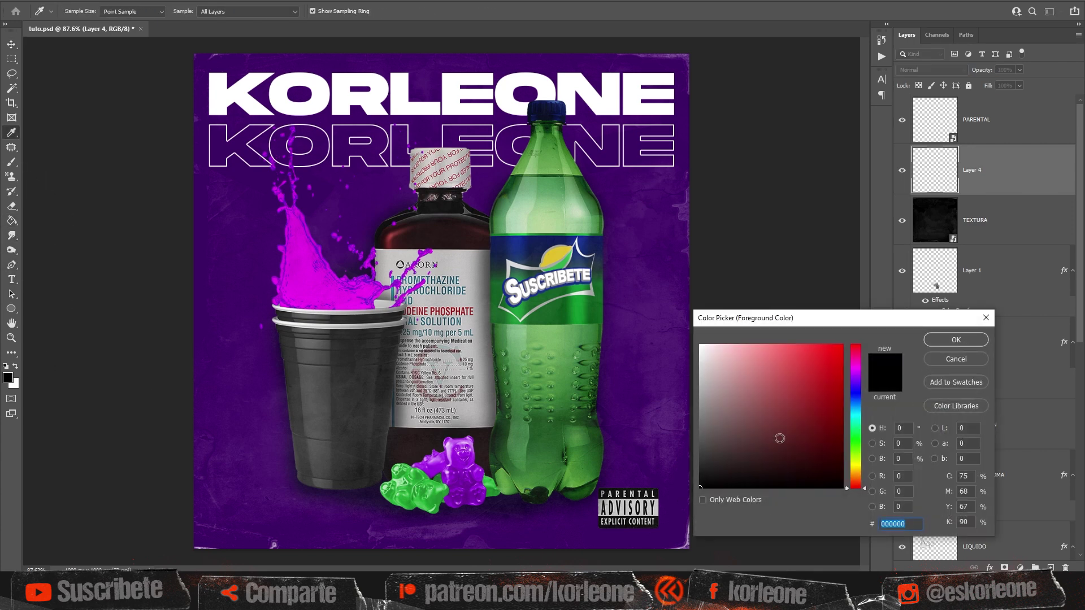
{"action": "left_click", "coordinate": [955, 340]}
{"action": "left_click", "coordinate": [433, 254]}
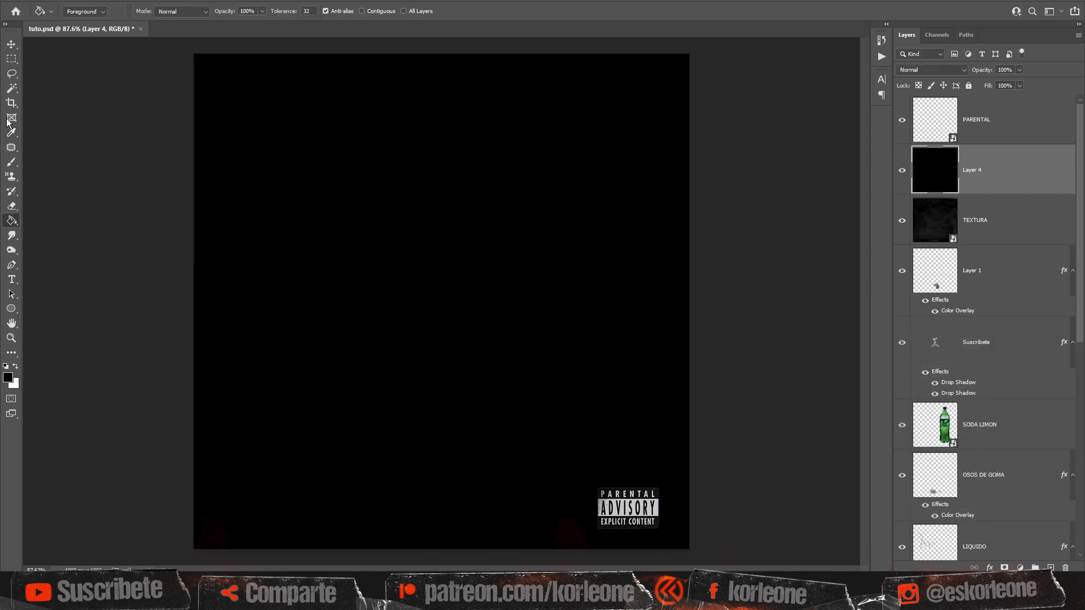
Step: Erase the middle of the black layer with a Soft Round eraser of about 1457 px, leaving a dark vignette around the edges
{"action": "left_click", "coordinate": [16, 208]}
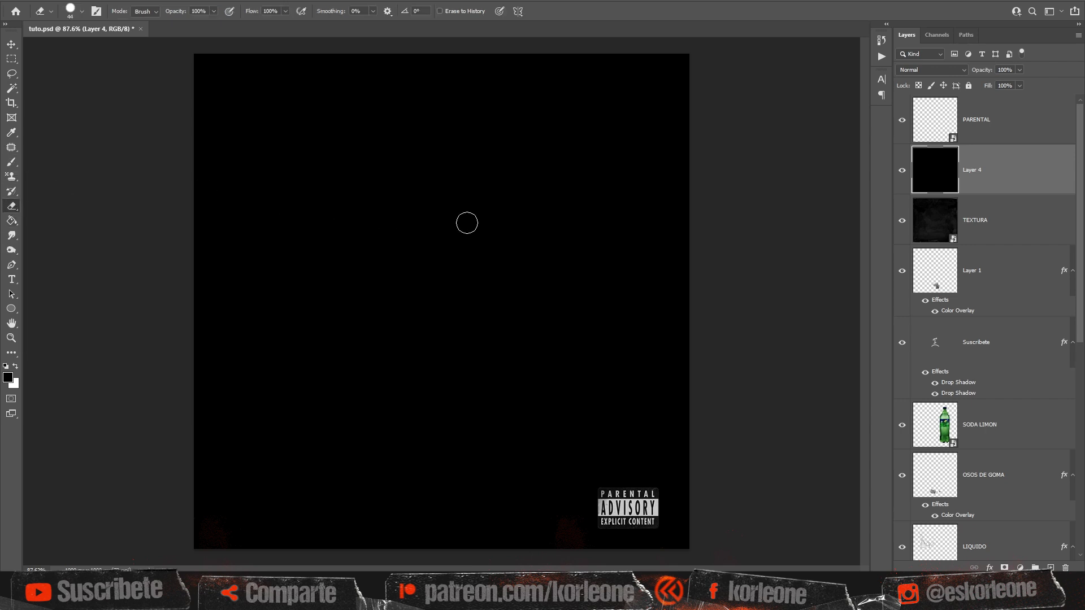
{"action": "right_click", "coordinate": [466, 222]}
{"action": "left_click", "coordinate": [559, 366]}
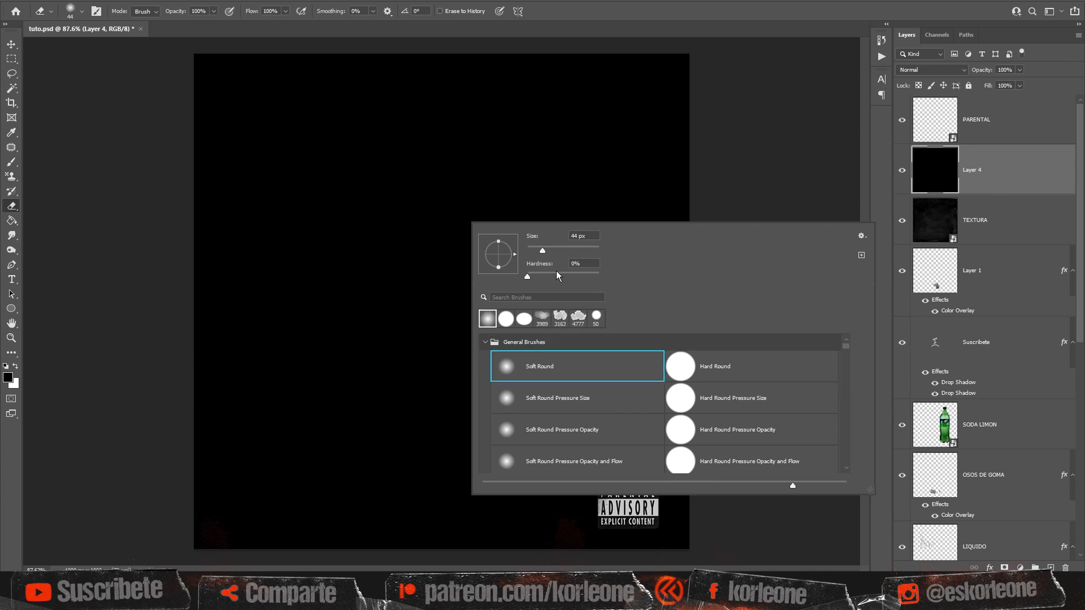
{"action": "left_click", "coordinate": [588, 252]}
{"action": "left_click_drag", "start_coordinate": [589, 248], "coordinate": [593, 250]}
{"action": "left_click", "coordinate": [441, 295]}
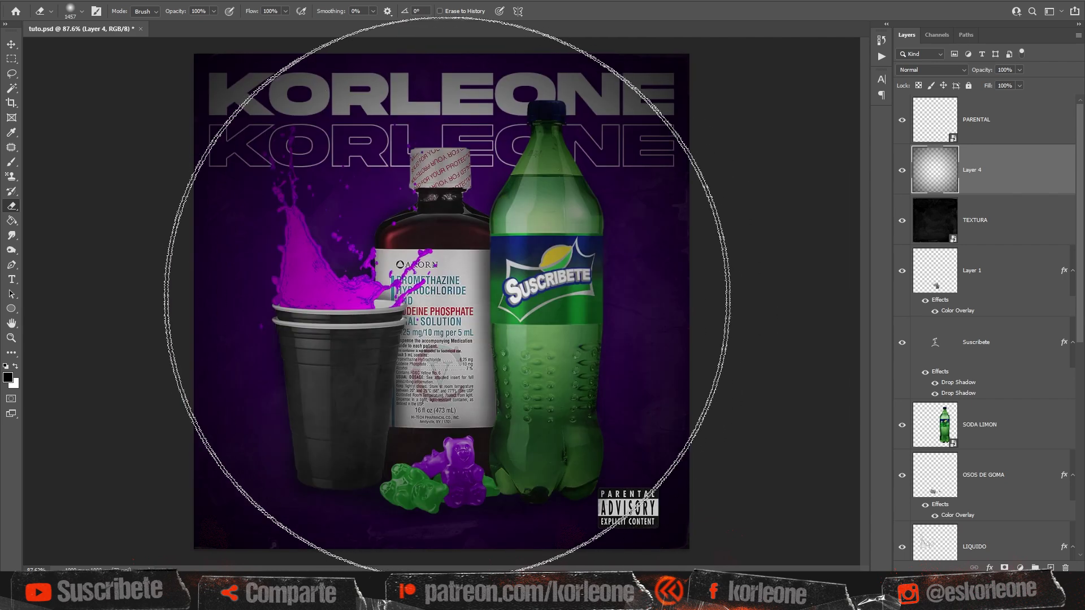
{"action": "left_click", "coordinate": [435, 304]}
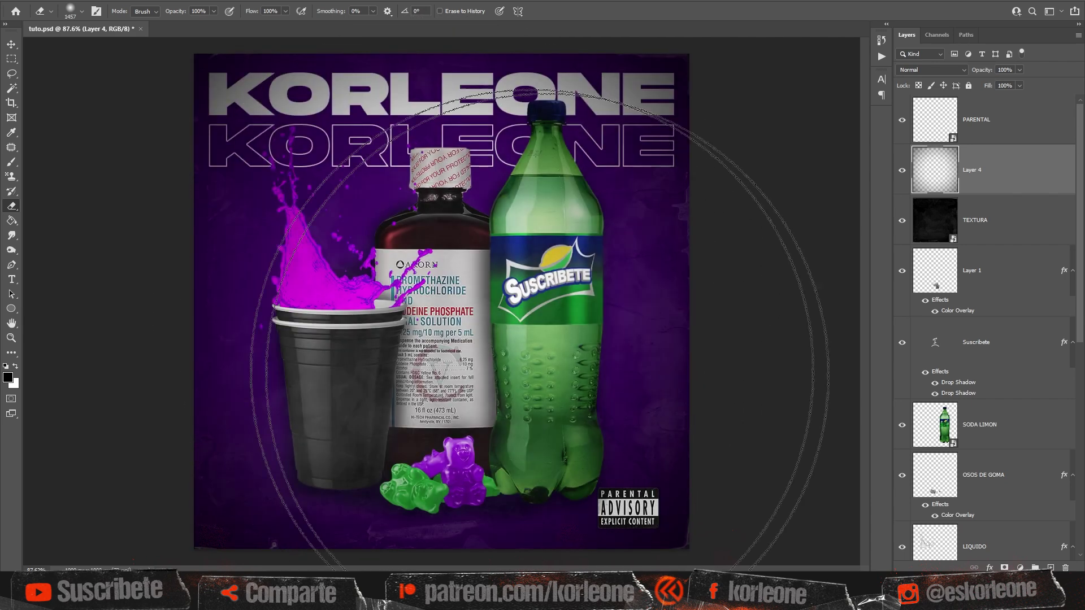
Step: Move the vignette layer, Layer 4, directly above the Background layer and toggle its visibility to compare the effect
{"action": "left_click", "coordinate": [12, 45]}
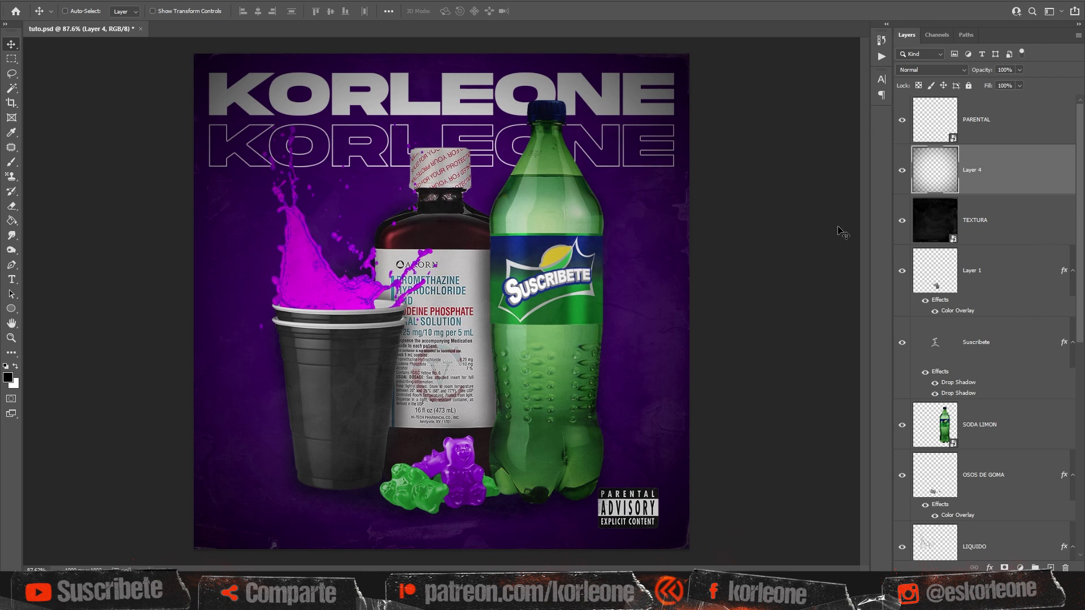
{"action": "scroll", "coordinate": [989, 531], "scroll_direction": "down", "scroll_amount": 10}
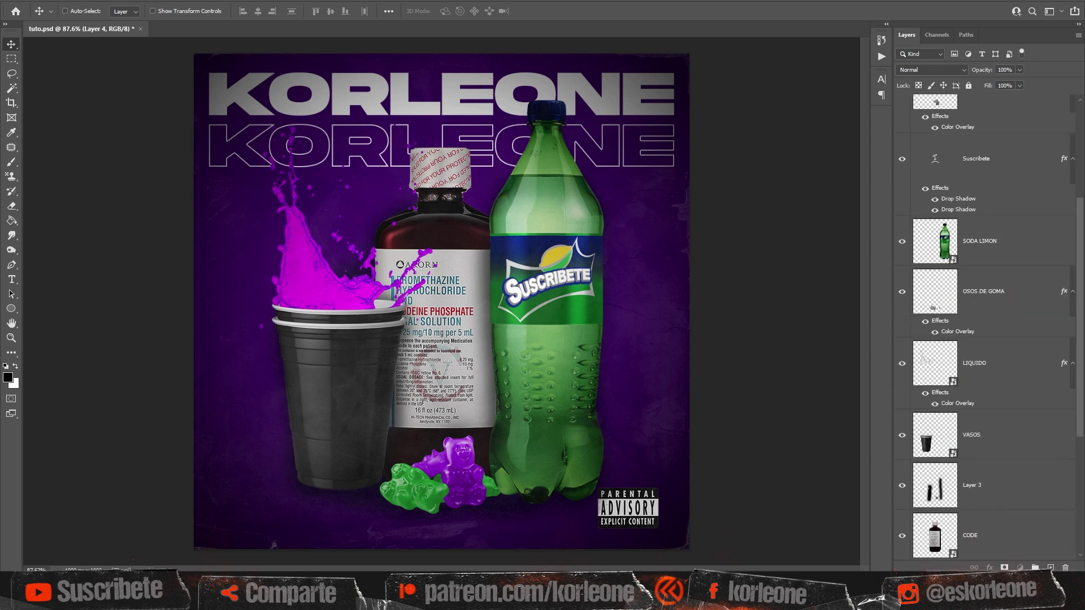
{"action": "left_click_drag", "start_coordinate": [994, 562], "coordinate": [995, 512]}
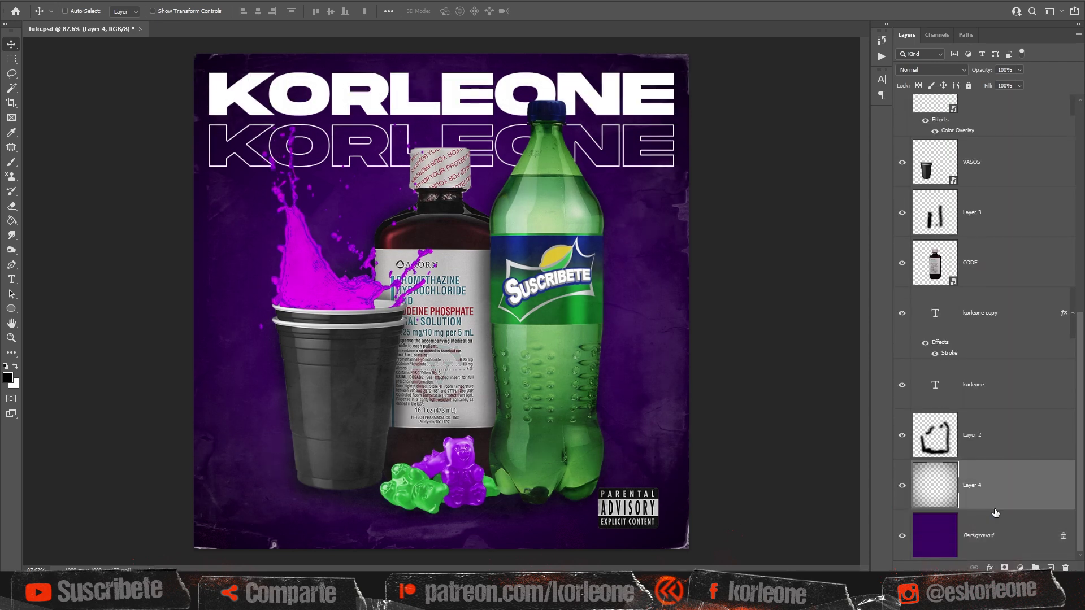
{"action": "left_click", "coordinate": [900, 489]}
{"action": "left_click", "coordinate": [900, 489]}
{"action": "left_click", "coordinate": [901, 489]}
{"action": "left_click", "coordinate": [900, 490]}
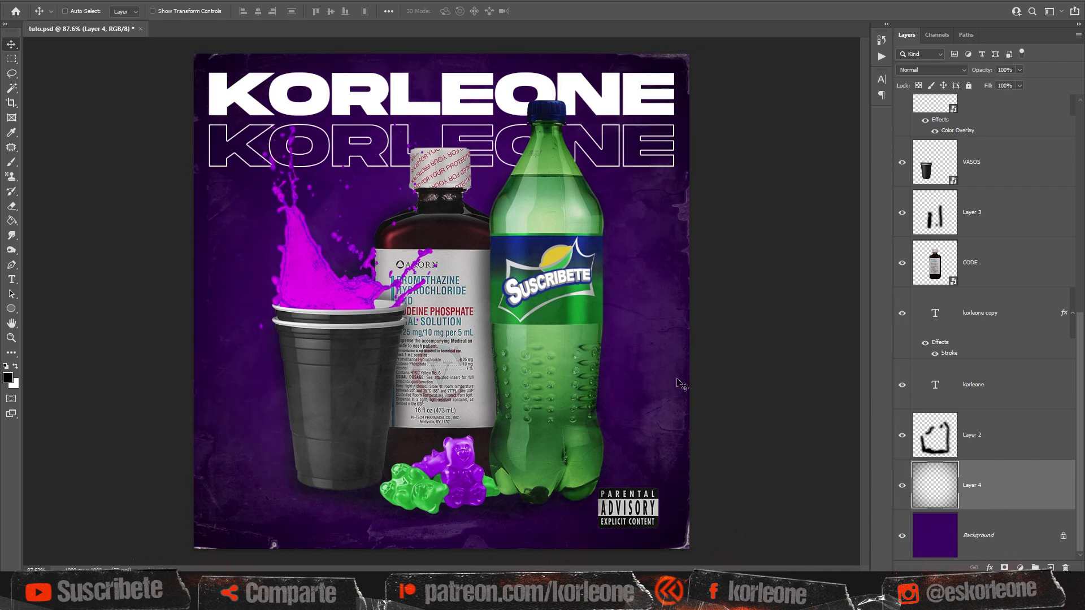